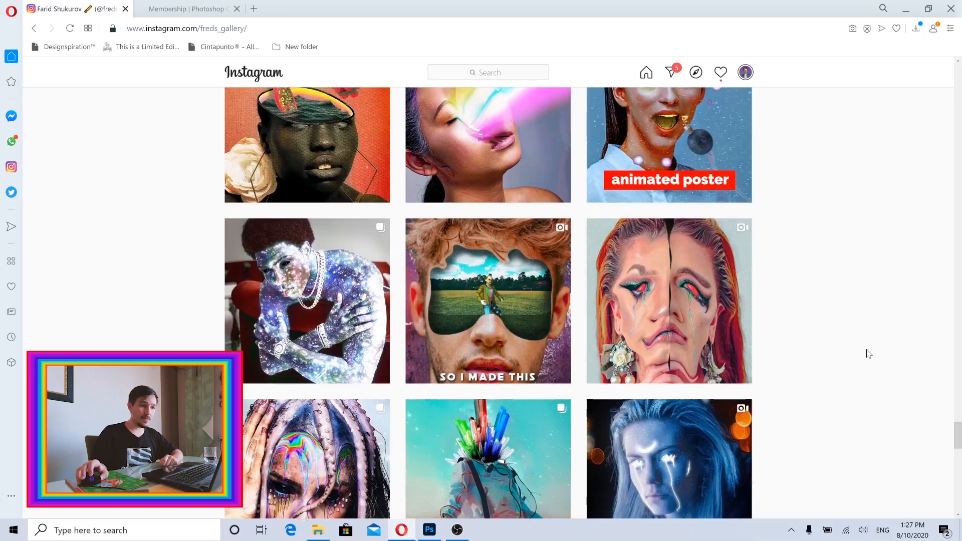
# - Look through the artwork posts in the Instagram gallery
pyautogui.scroll(15, 869, 354)
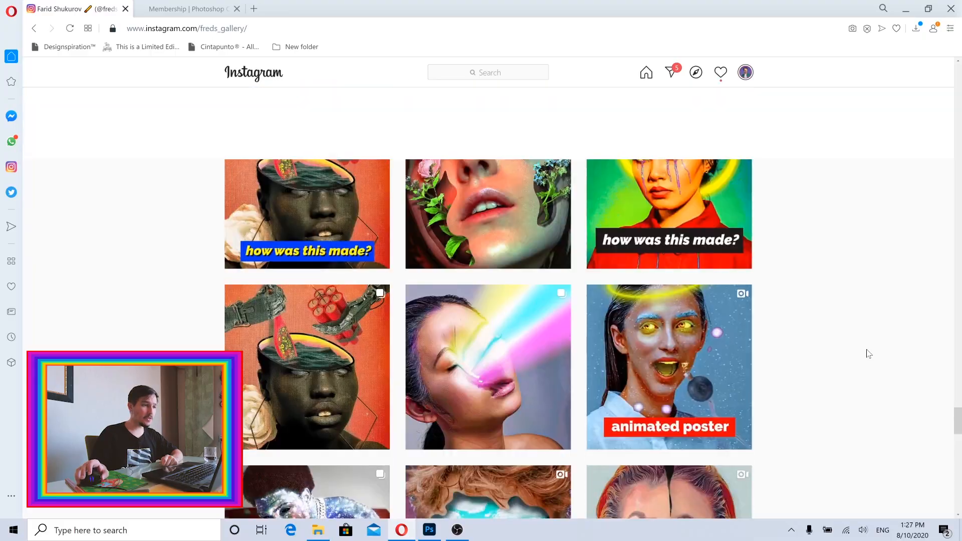
pyautogui.scroll(3, 869, 354)
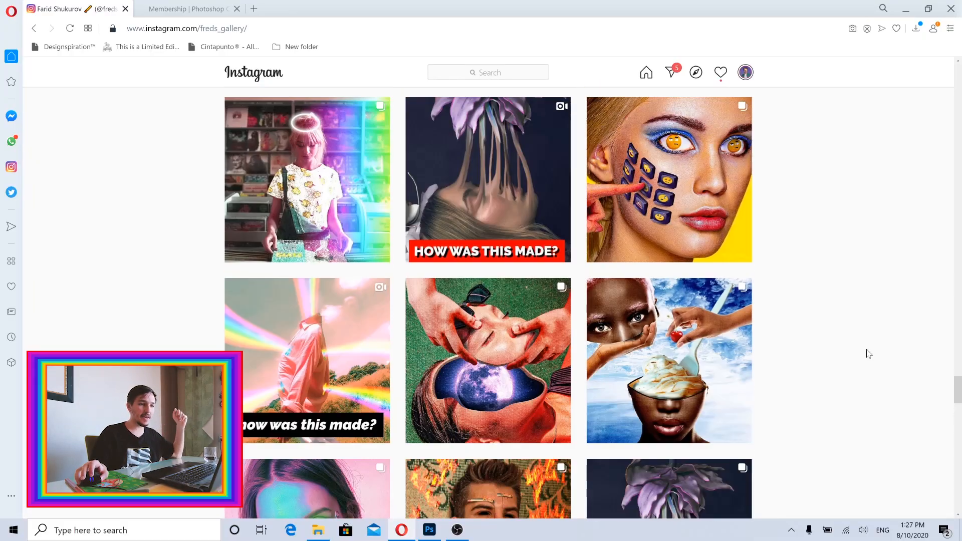
pyautogui.scroll(4, 869, 354)
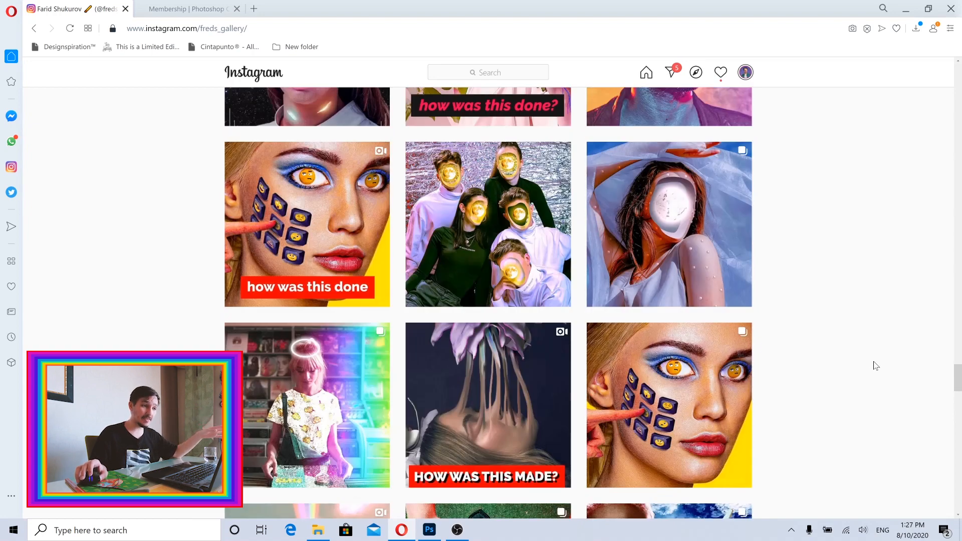
# - Switch to the learnfromfred.com membership page and look through its recommended Photoshop classes
pyautogui.click(186, 9)
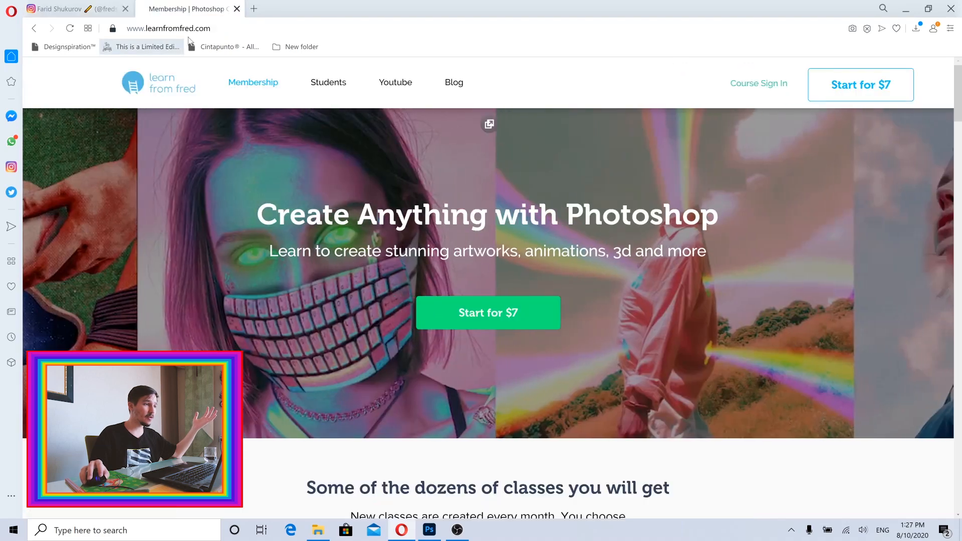
pyautogui.moveTo(212, 28); pyautogui.dragTo(126, 29)
pyautogui.click(212, 29)
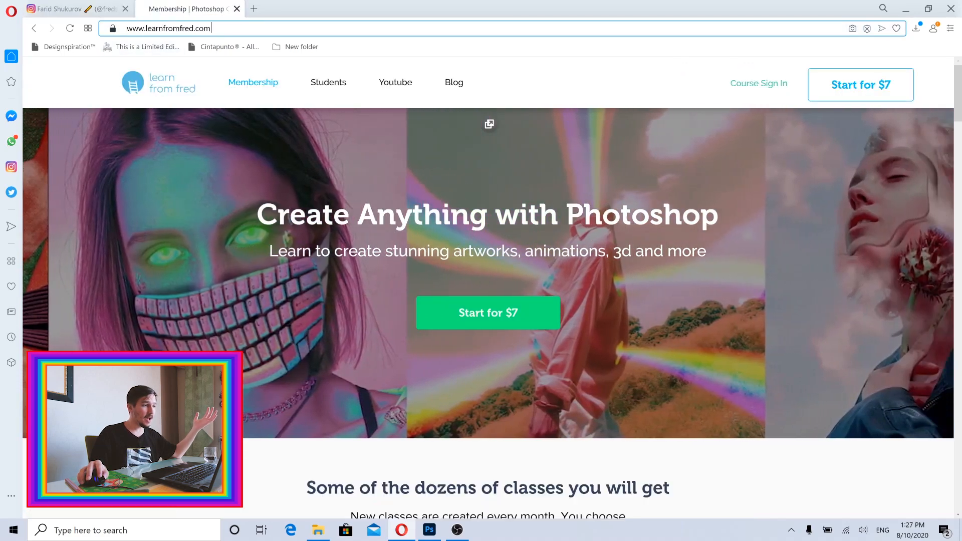
pyautogui.scroll(-2, 356, 339)
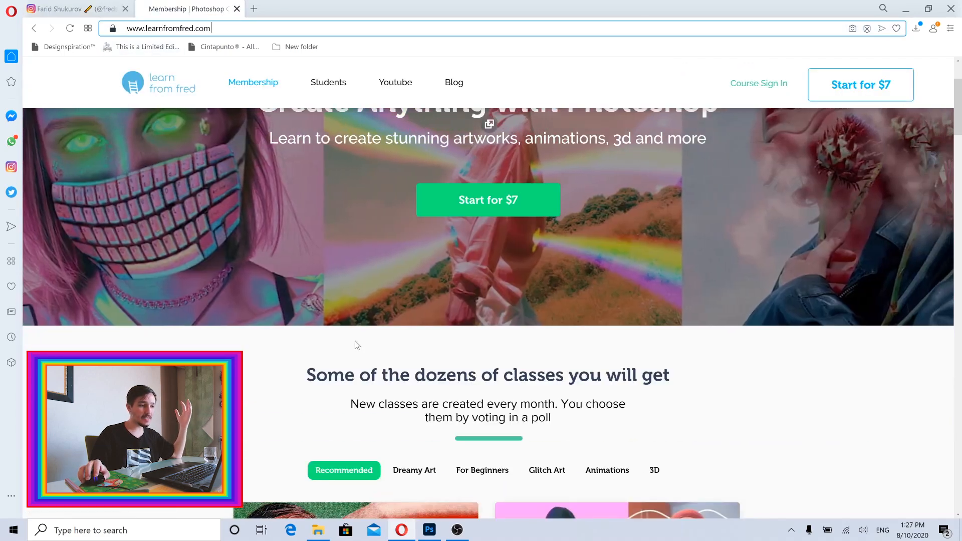
pyautogui.scroll(-8, 357, 345)
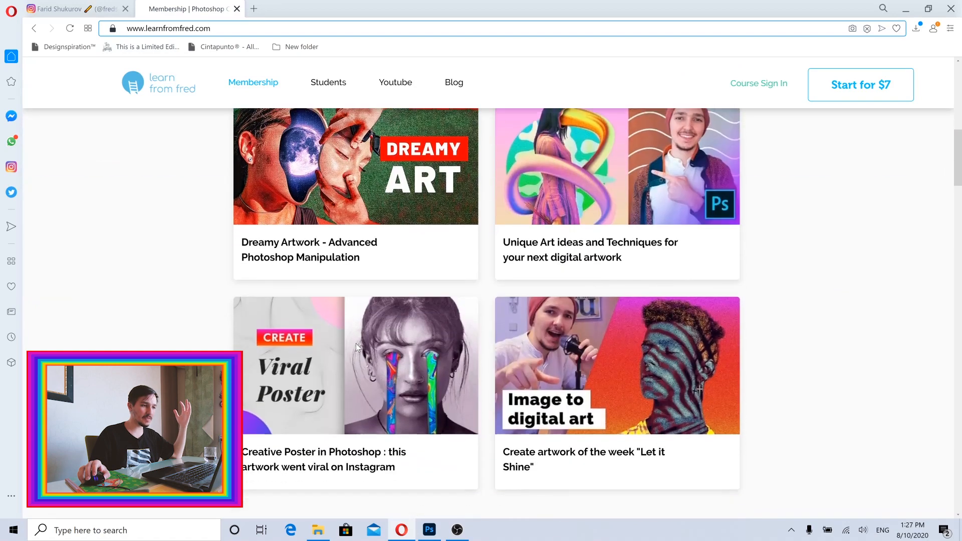
pyautogui.scroll(1, 356, 344)
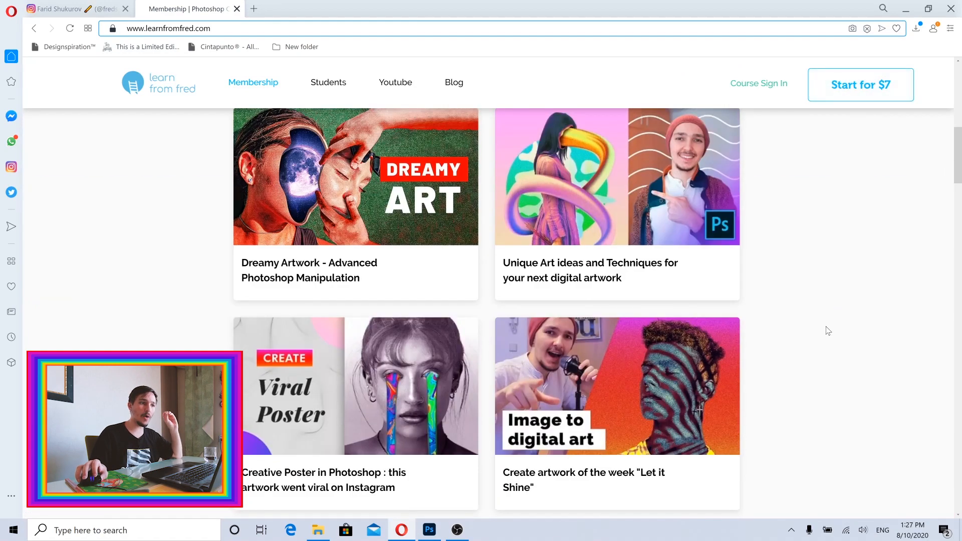
pyautogui.scroll(2, 834, 328)
pyautogui.scroll(-2, 836, 327)
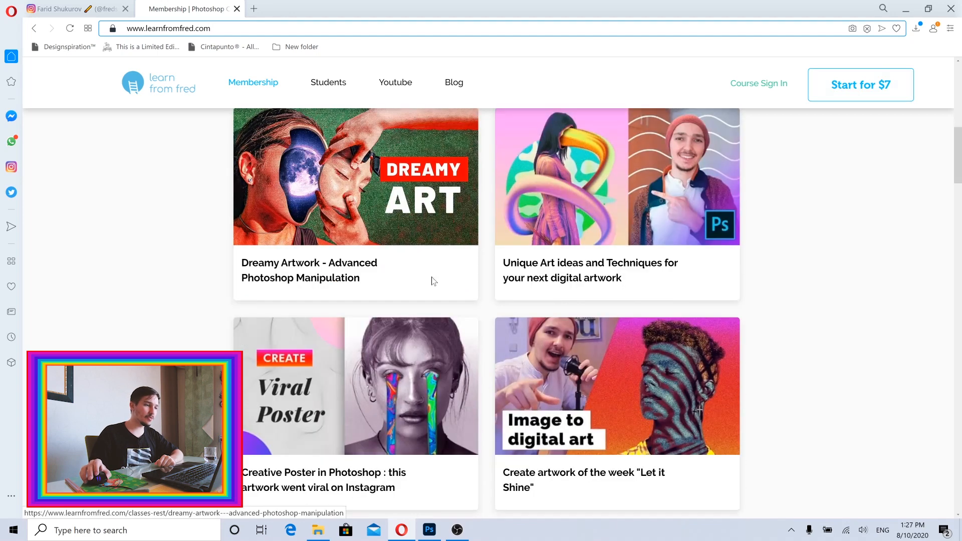
pyautogui.scroll(2, 551, 295)
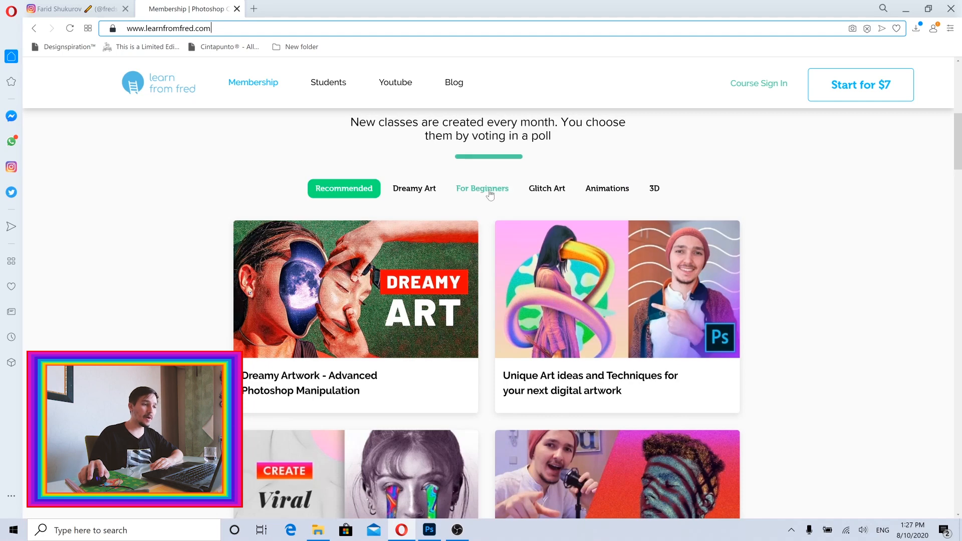
# - View the classes in the Animations and Glitch Art categories
pyautogui.click(603, 187)
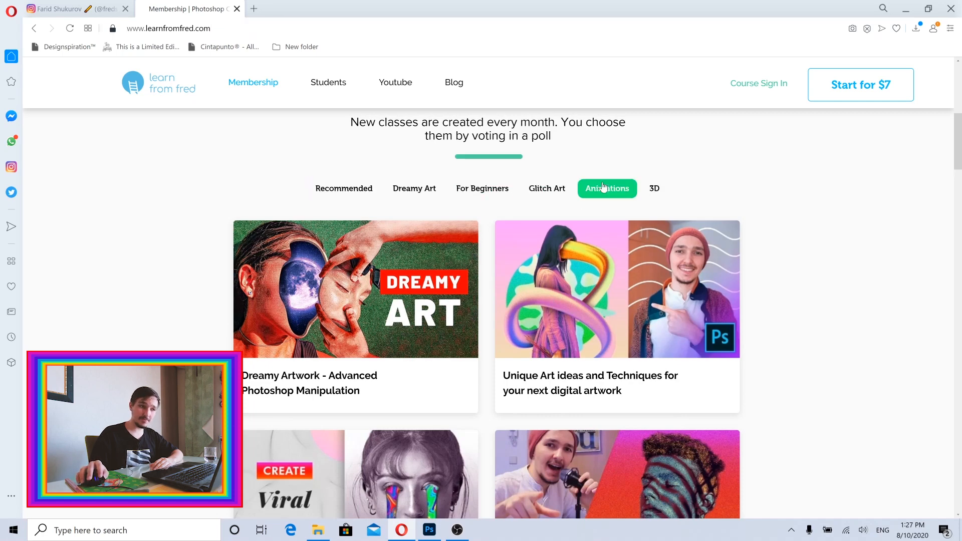
pyautogui.scroll(-1, 575, 238)
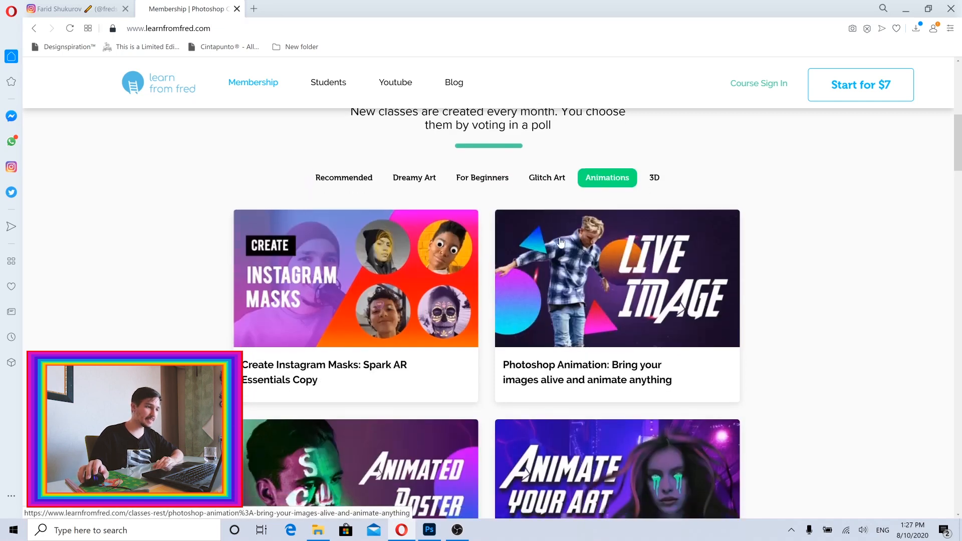
pyautogui.scroll(-1, 421, 272)
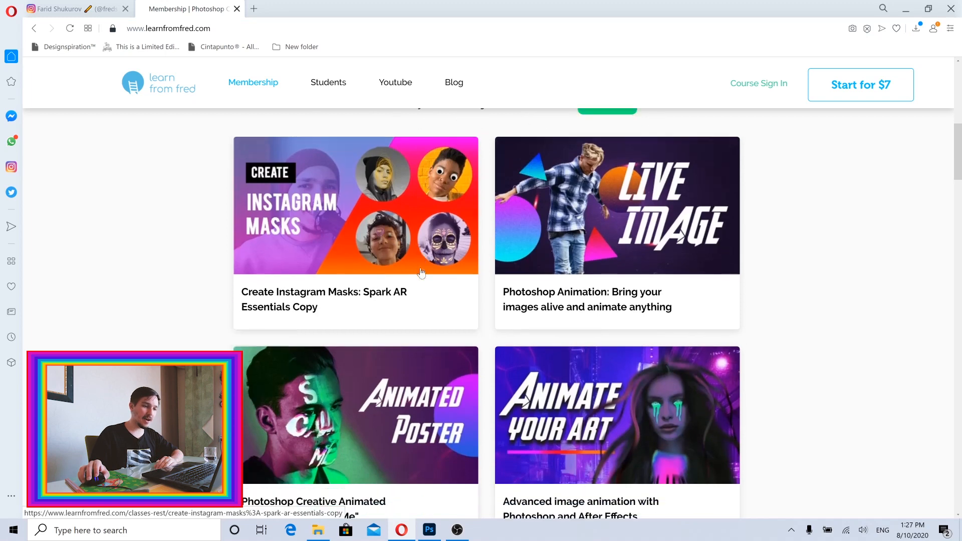
pyautogui.scroll(4, 575, 293)
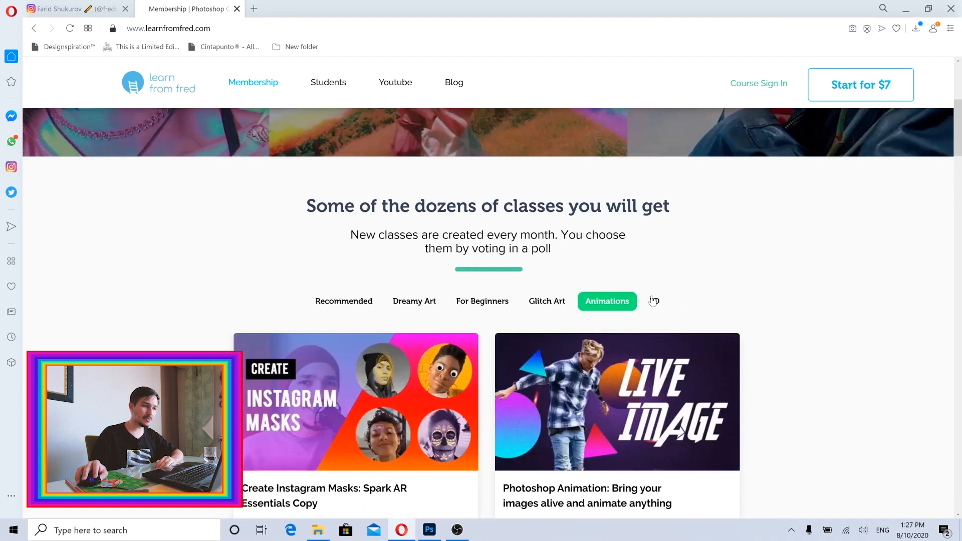
pyautogui.click(539, 302)
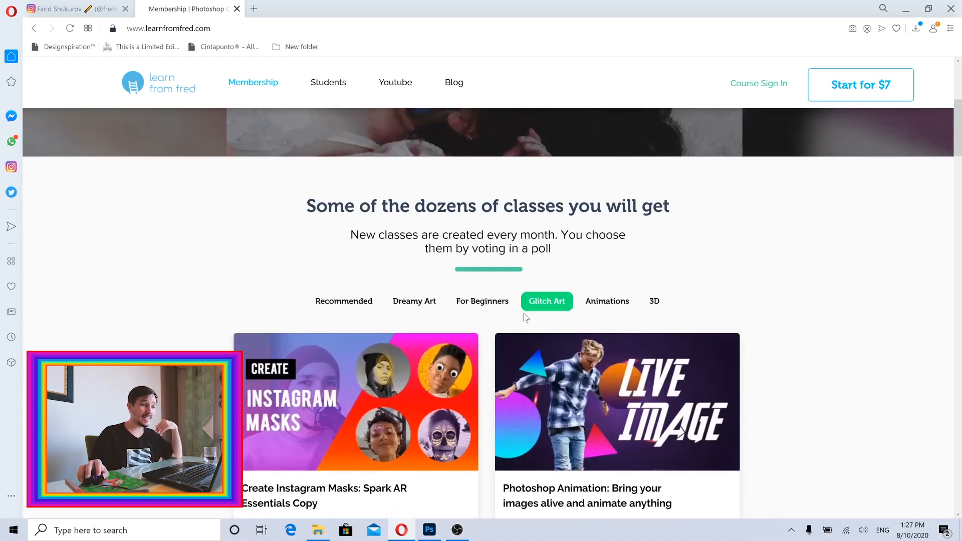
pyautogui.scroll(-3, 539, 305)
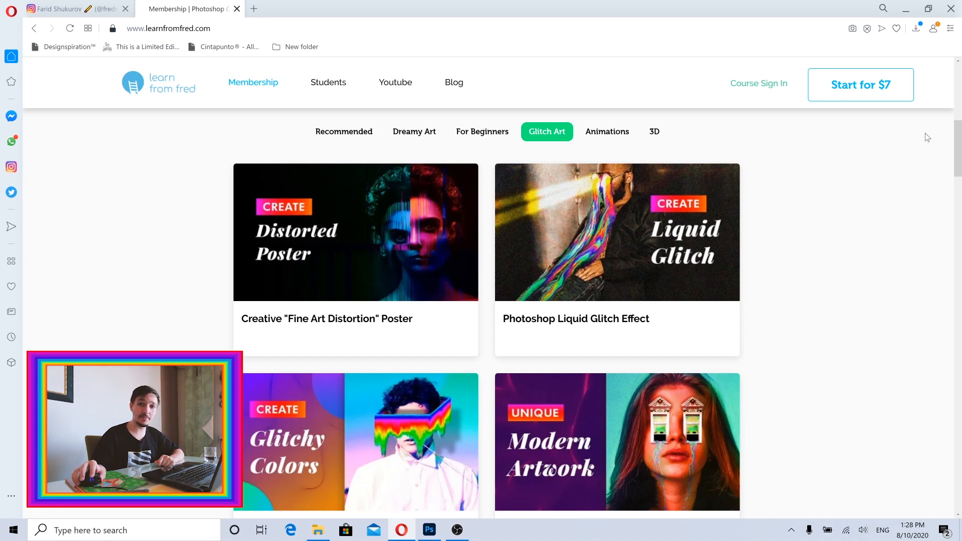
# - Switch to Photoshop and create a new 1000 x 1250 px document at 300 ppi with a white background
pyautogui.click(907, 8)
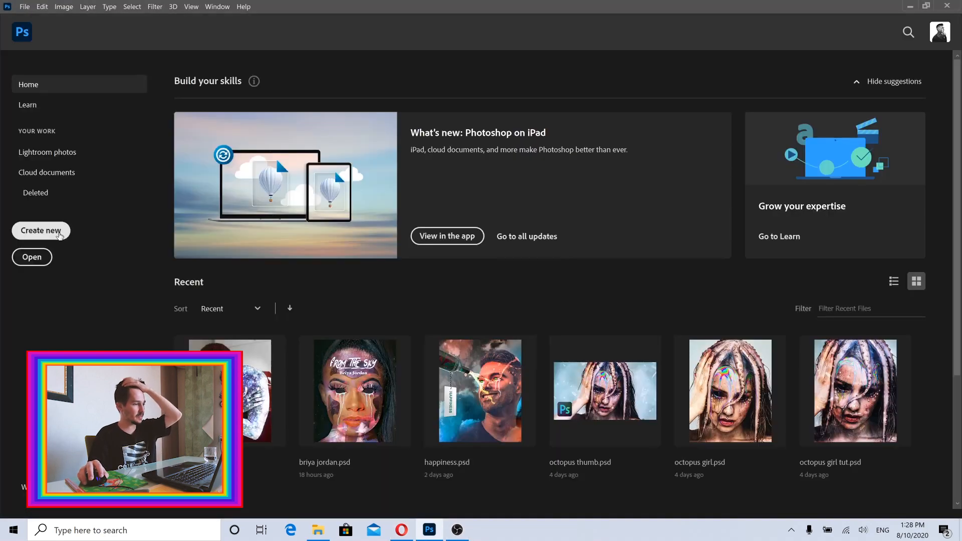
pyautogui.click(59, 233)
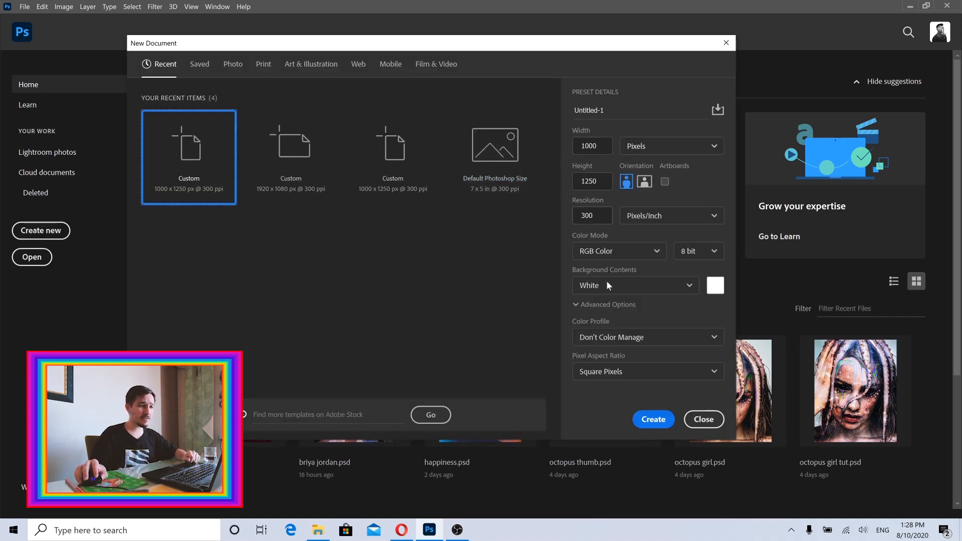
pyautogui.click(653, 426)
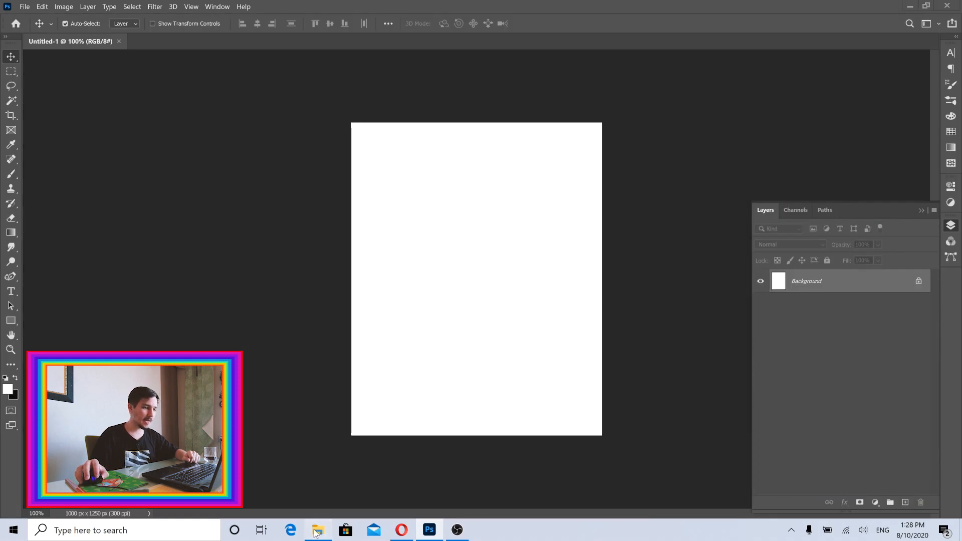
# - Place the portrait photo of the man with crossed arms from the "shining man" folder into the document
pyautogui.click(316, 530)
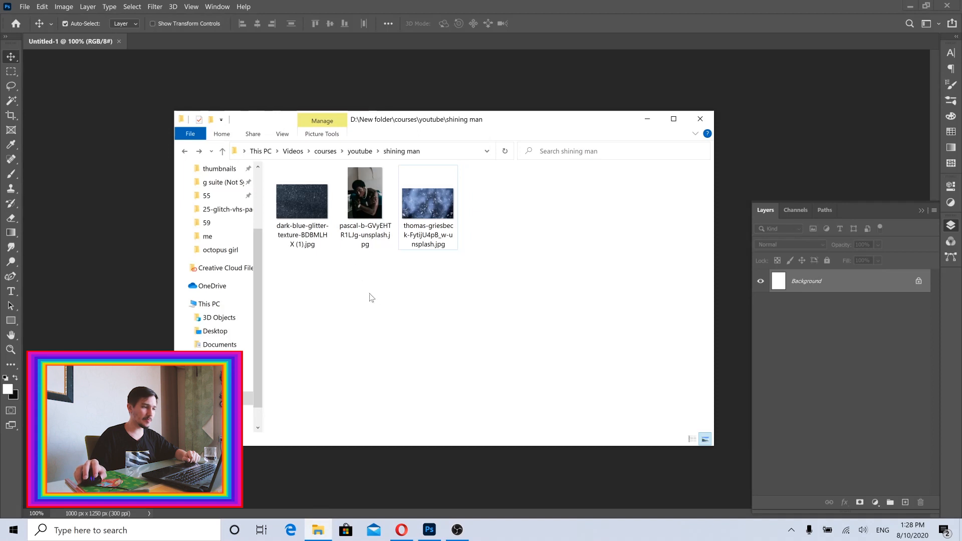
pyautogui.click(365, 190)
pyautogui.moveTo(365, 190); pyautogui.dragTo(481, 354)
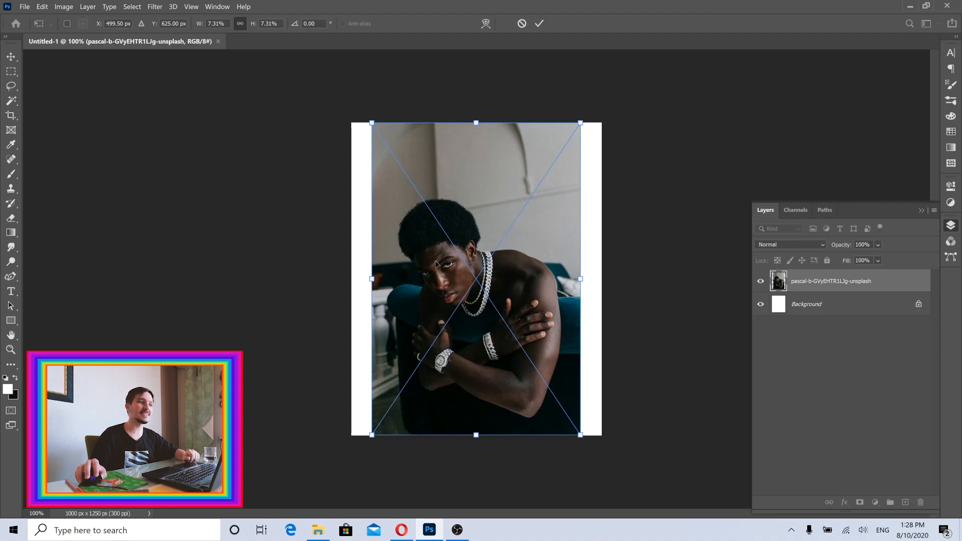
# - Scale the placed portrait to about 9.57% and move it up to about Y 492 px so it fills the canvas
pyautogui.moveTo(582, 278); pyautogui.dragTo(605, 279)
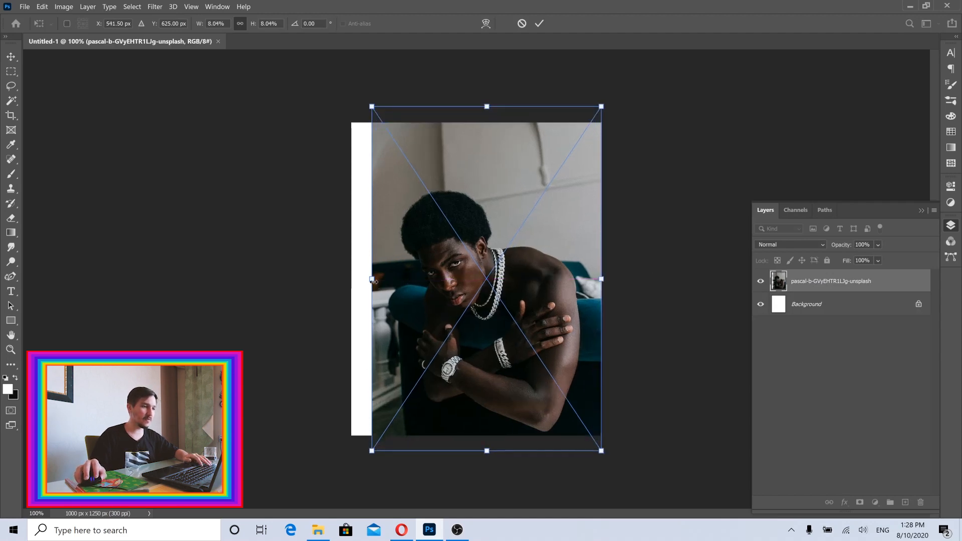
pyautogui.moveTo(372, 279); pyautogui.dragTo(351, 279)
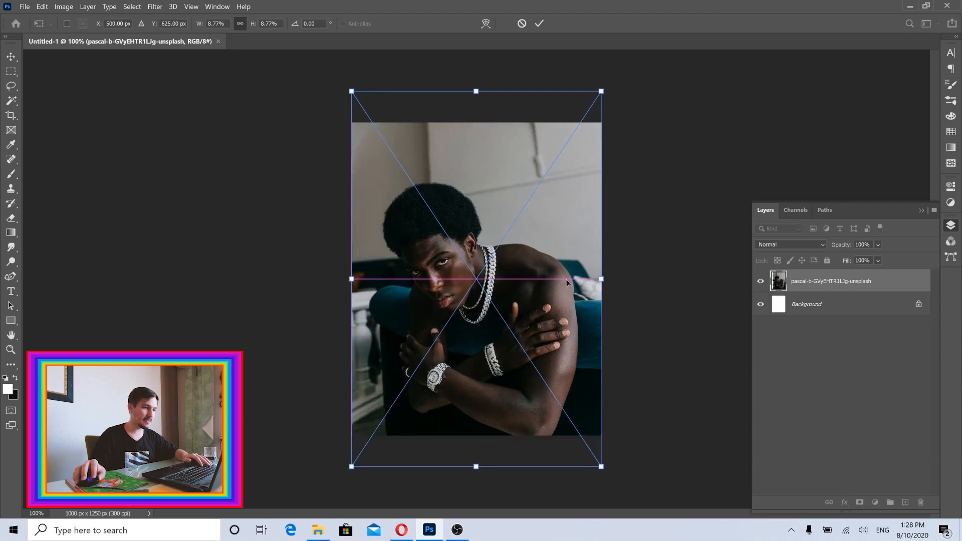
pyautogui.moveTo(602, 279); pyautogui.dragTo(625, 279)
pyautogui.moveTo(543, 287); pyautogui.dragTo(530, 255)
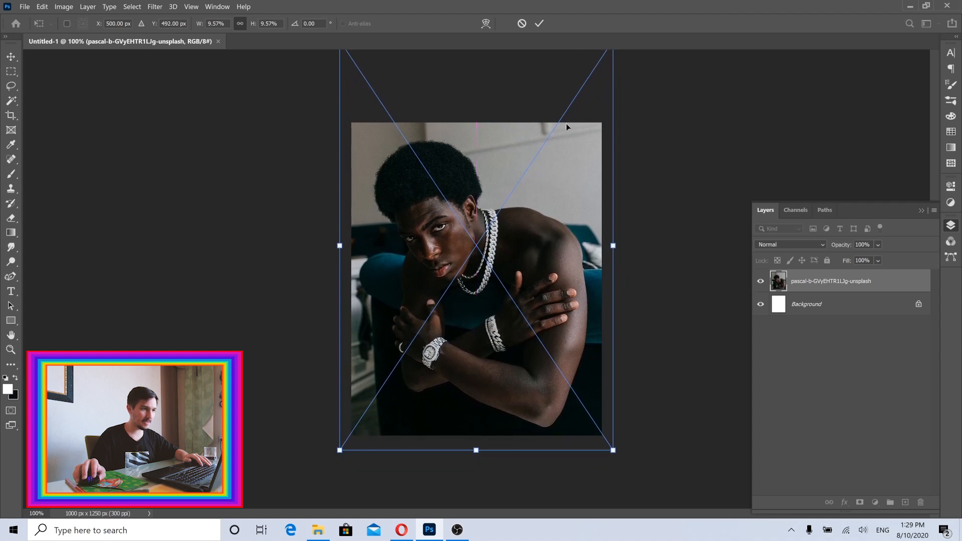
pyautogui.click(539, 23)
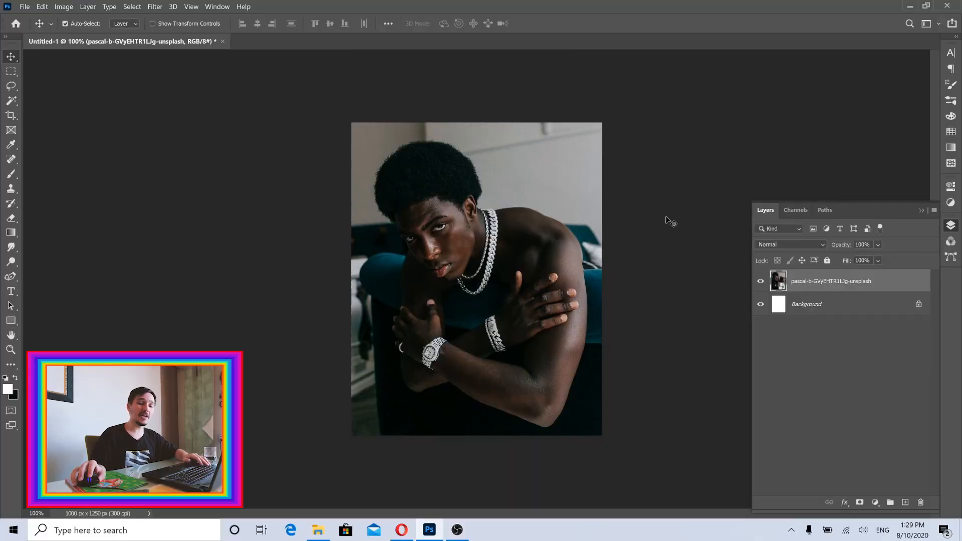
# - Apply the Camera Raw Filter to the portrait with Contrast -100, Highlights +11, Shadows +30, Whites +15 and Blacks +12
pyautogui.click(154, 8)
pyautogui.click(173, 65)
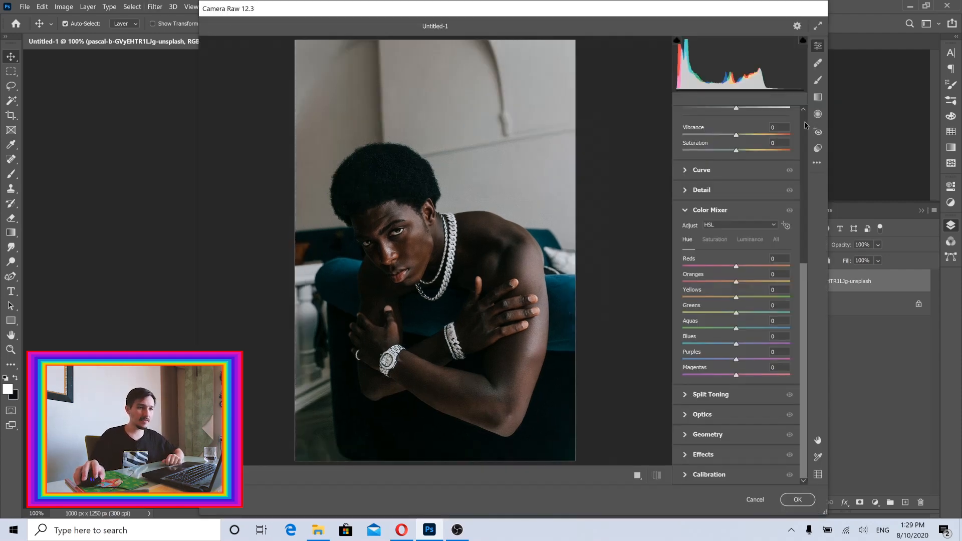
pyautogui.click(805, 124)
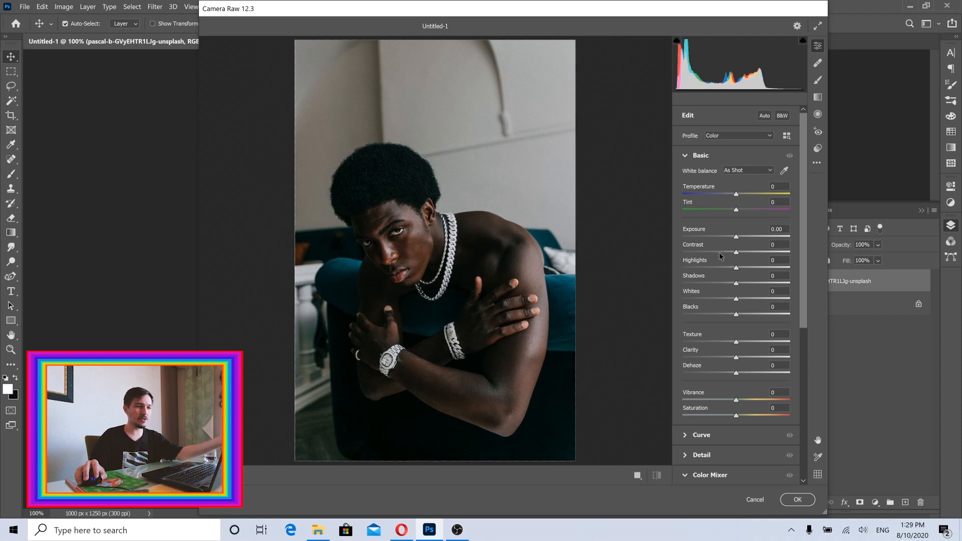
pyautogui.moveTo(719, 253); pyautogui.dragTo(657, 252)
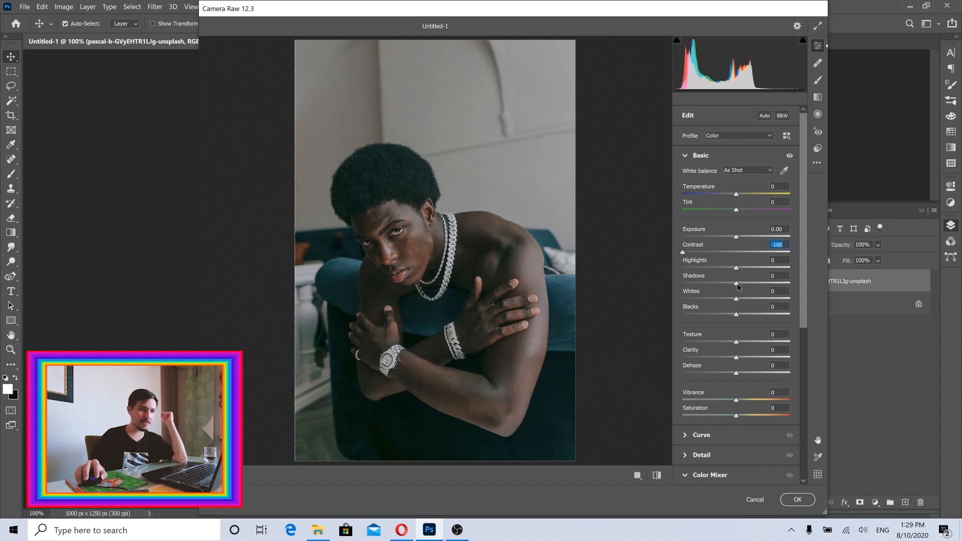
pyautogui.moveTo(737, 284); pyautogui.dragTo(752, 286)
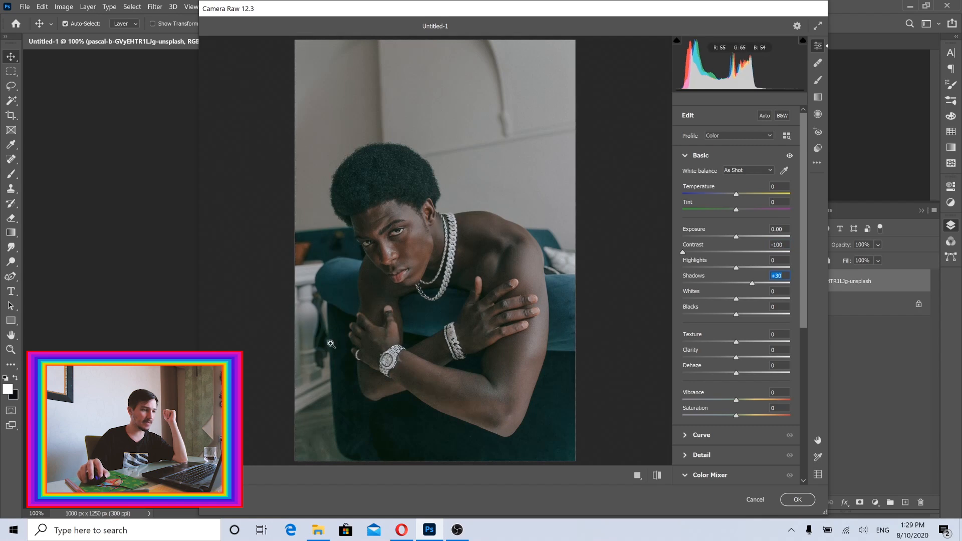
pyautogui.moveTo(738, 299); pyautogui.dragTo(743, 270)
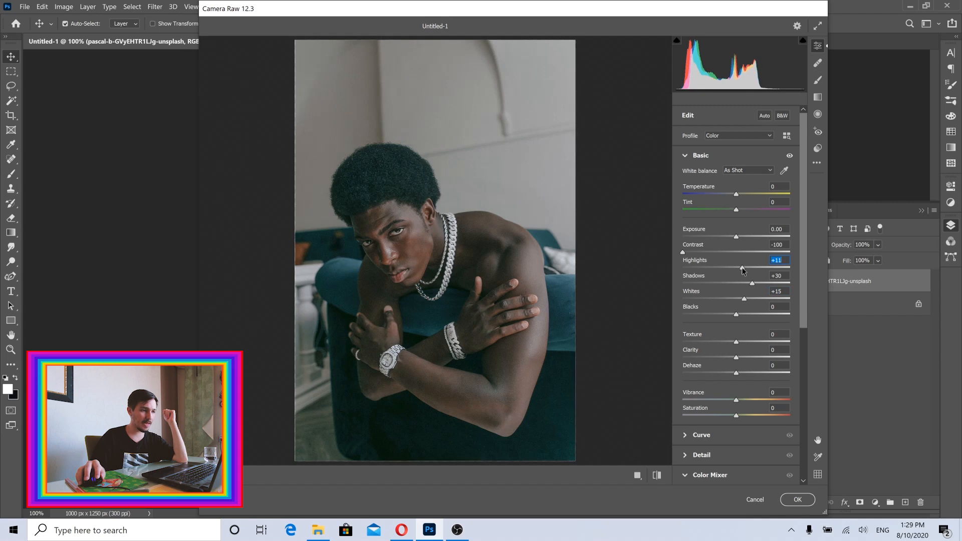
pyautogui.moveTo(738, 315)
pyautogui.mouseDown()
pyautogui.moveTo(753, 314)
pyautogui.moveTo(744, 313)
pyautogui.mouseUp()
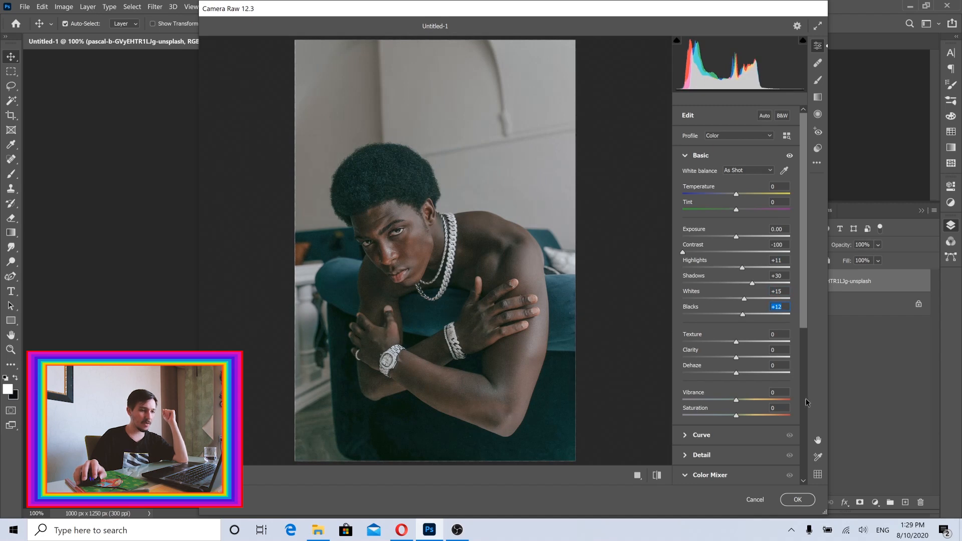
# - Set the Reds hue to -100 in the Camera Raw Color Mixer
pyautogui.scroll(-5, 804, 398)
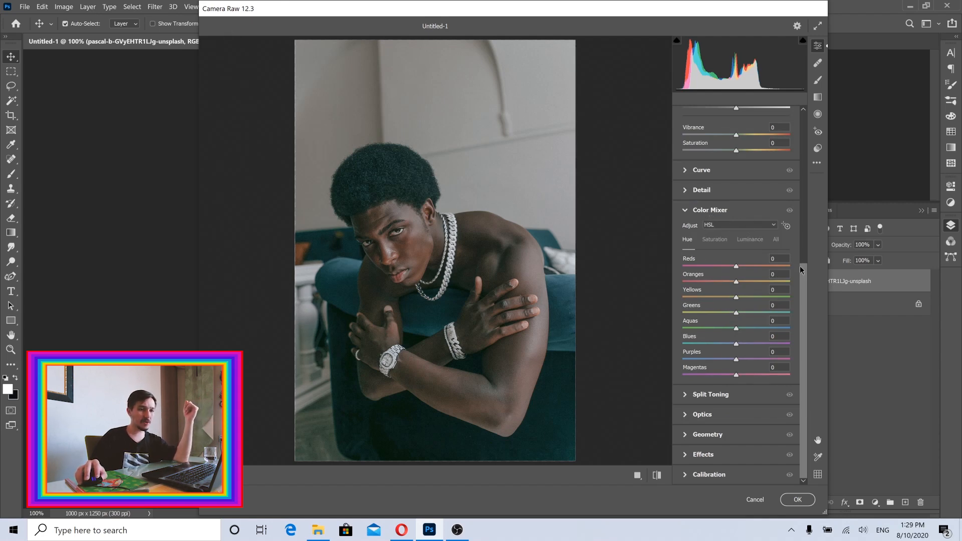
pyautogui.scroll(5, 802, 142)
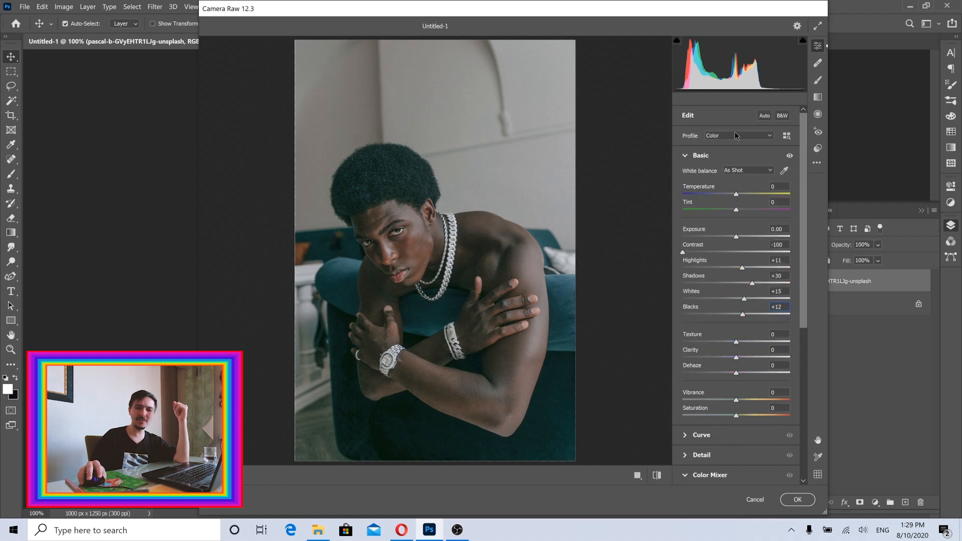
pyautogui.scroll(-5, 804, 426)
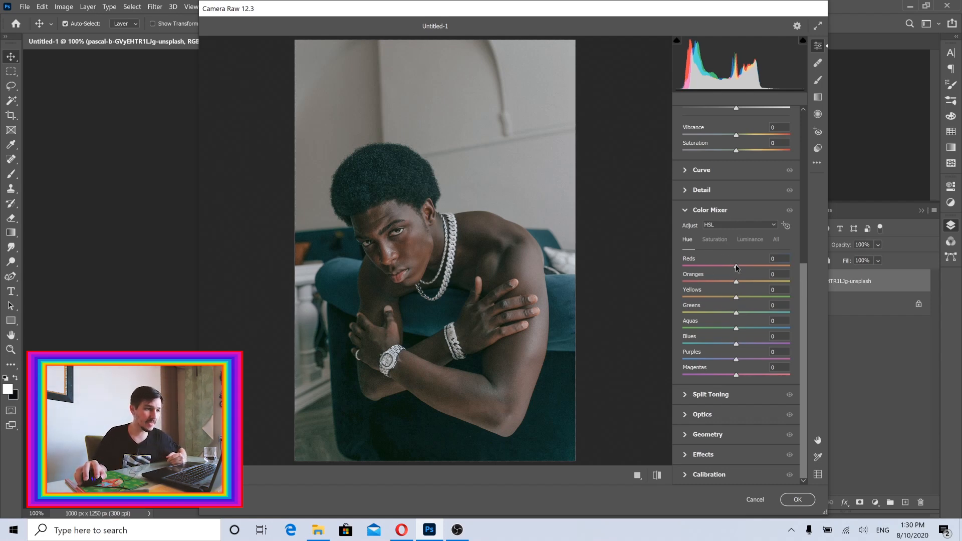
pyautogui.moveTo(736, 267); pyautogui.dragTo(626, 263)
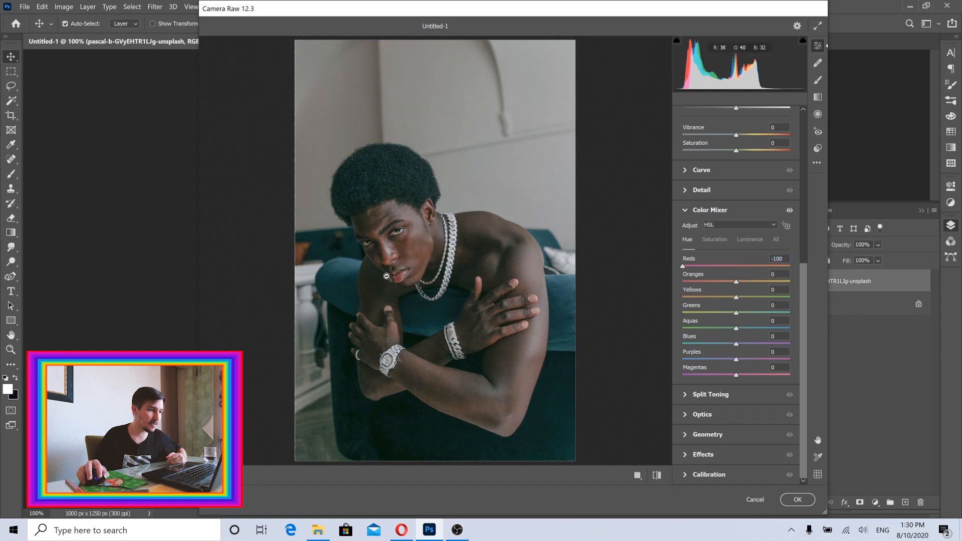
# - Set the Reds and Blues hues to -100 in the Color Mixer and apply the Camera Raw Filter to the portrait
pyautogui.click(386, 276)
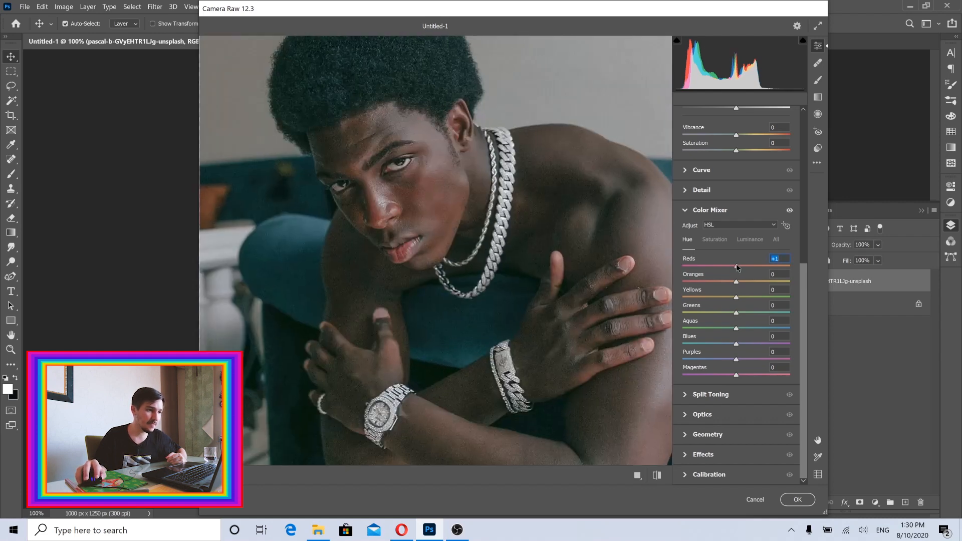
pyautogui.moveTo(736, 270); pyautogui.dragTo(637, 267)
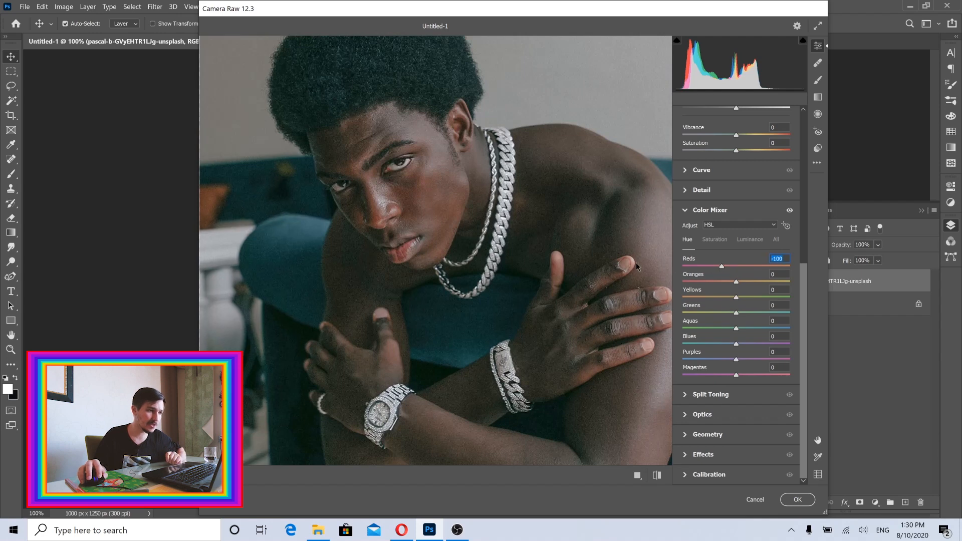
pyautogui.click(570, 284)
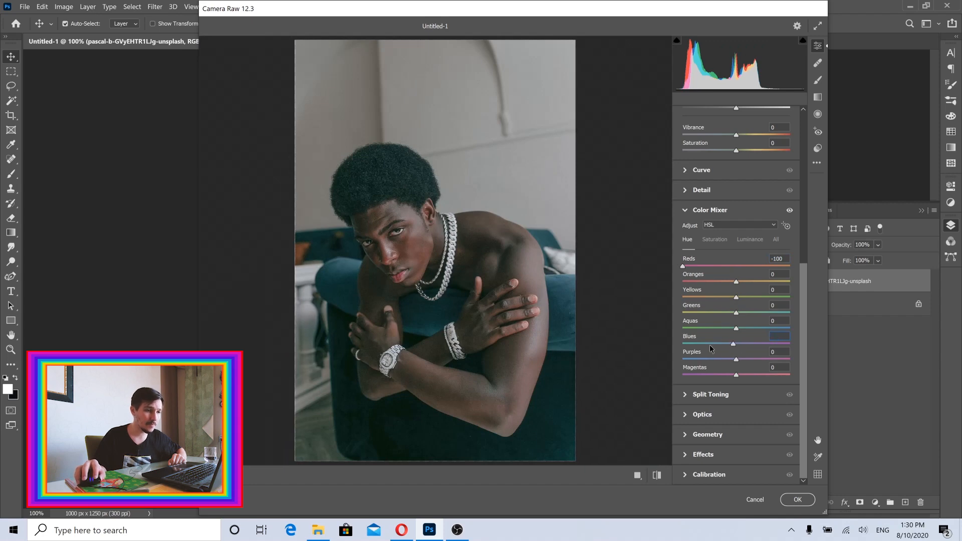
pyautogui.moveTo(708, 345); pyautogui.dragTo(662, 346)
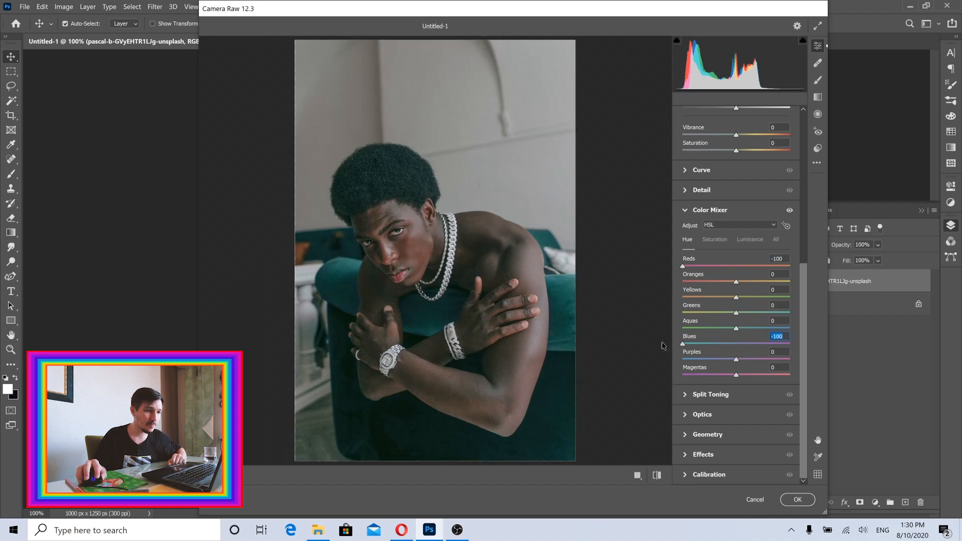
pyautogui.click(737, 345)
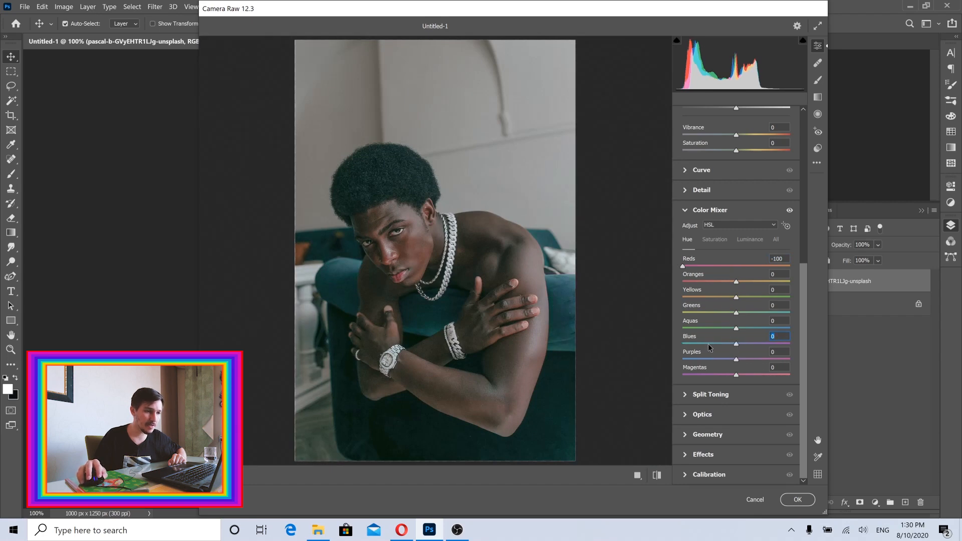
pyautogui.moveTo(709, 346); pyautogui.dragTo(639, 345)
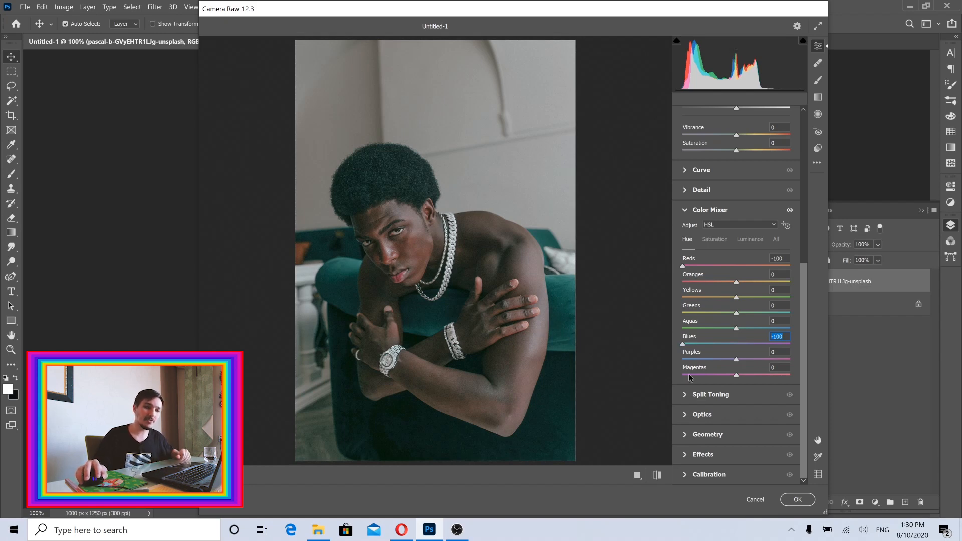
pyautogui.click(796, 498)
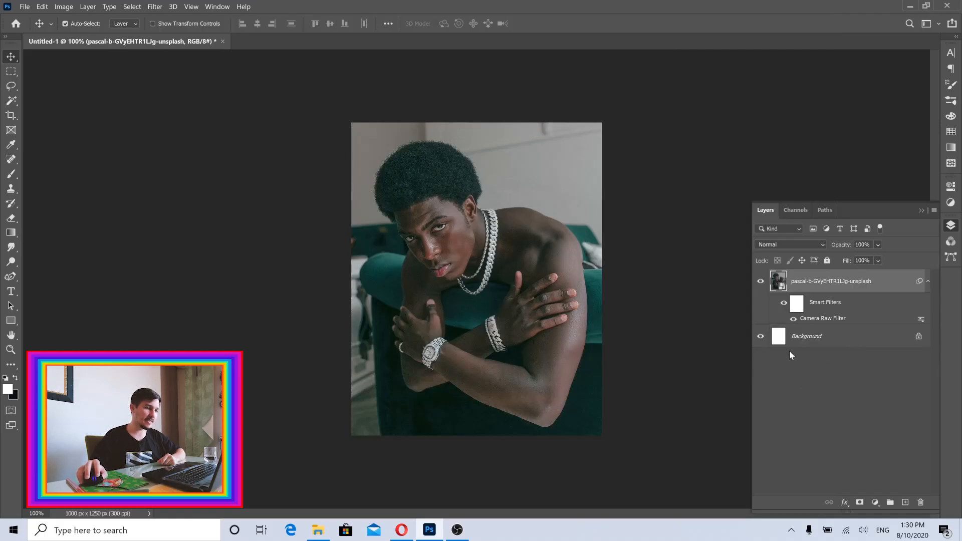
# - Delete the Background layer and place the dark-blue glitter texture image from the "shining man" folder into the document
pyautogui.moveTo(854, 340); pyautogui.dragTo(921, 502)
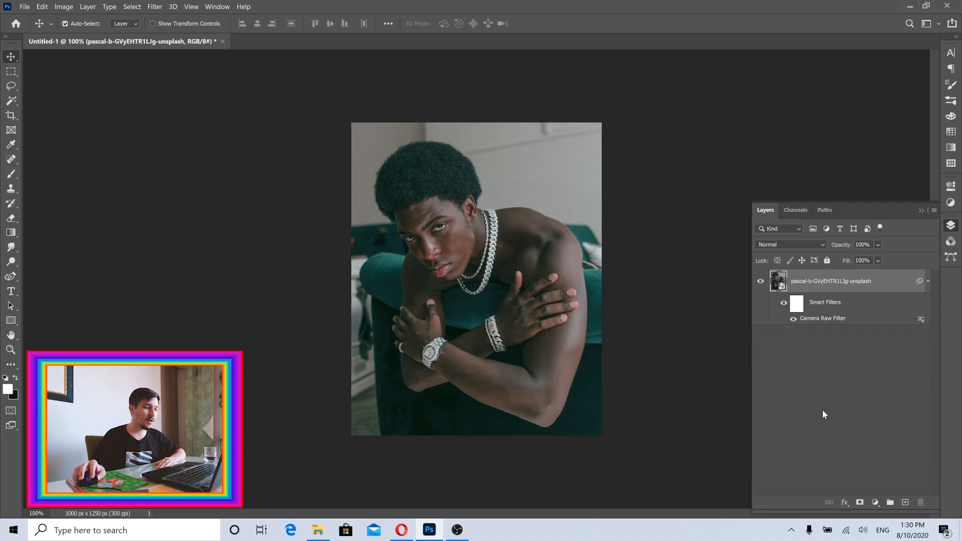
pyautogui.click(318, 530)
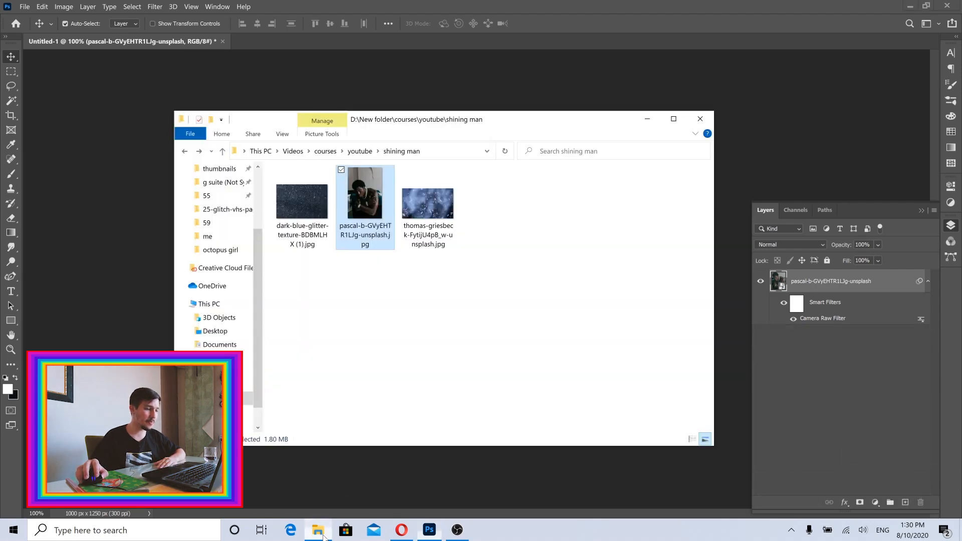
pyautogui.click(321, 280)
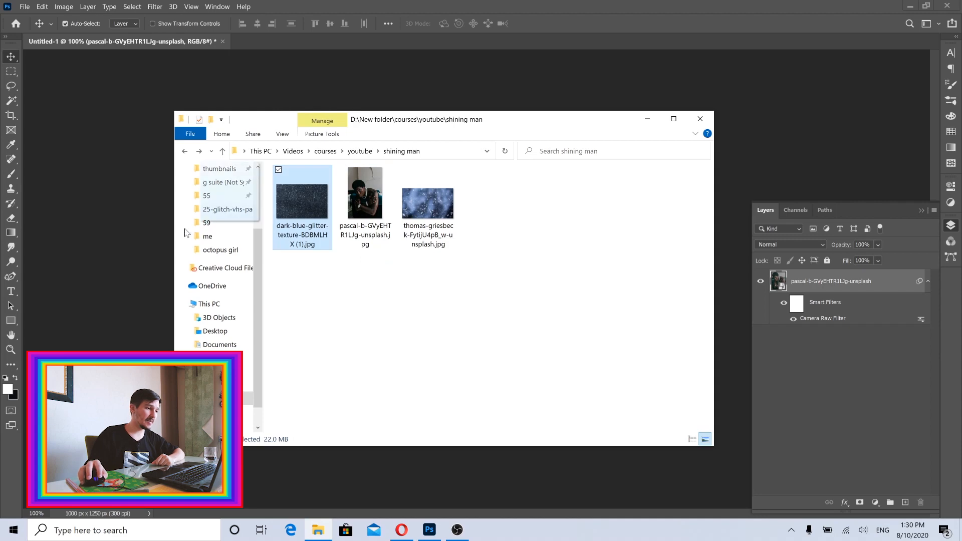
pyautogui.click(101, 298)
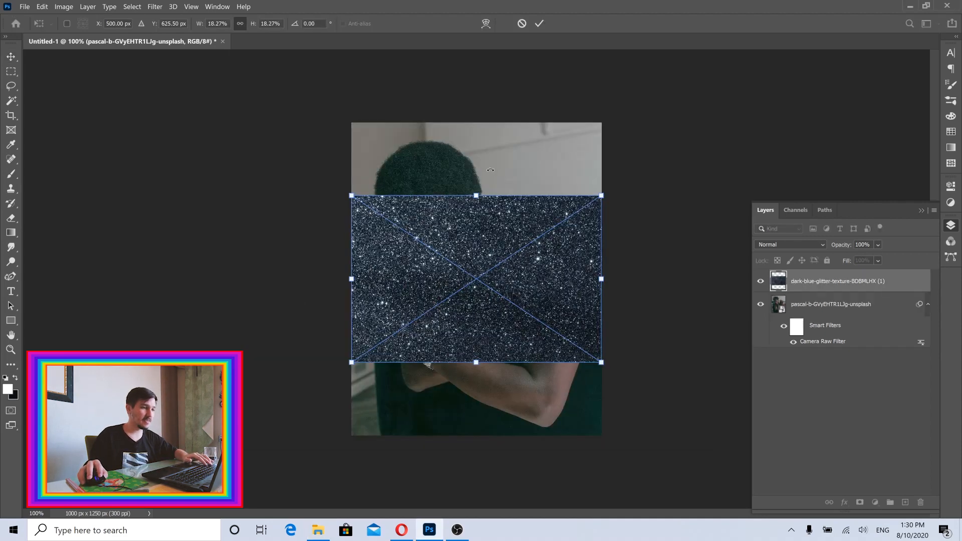
# - Rotate the glitter texture about 90° and scale it to about 27.4% so it covers the canvas, then hide its layer
pyautogui.moveTo(495, 174); pyautogui.dragTo(580, 279)
pyautogui.moveTo(364, 272); pyautogui.dragTo(351, 272)
pyautogui.click(539, 24)
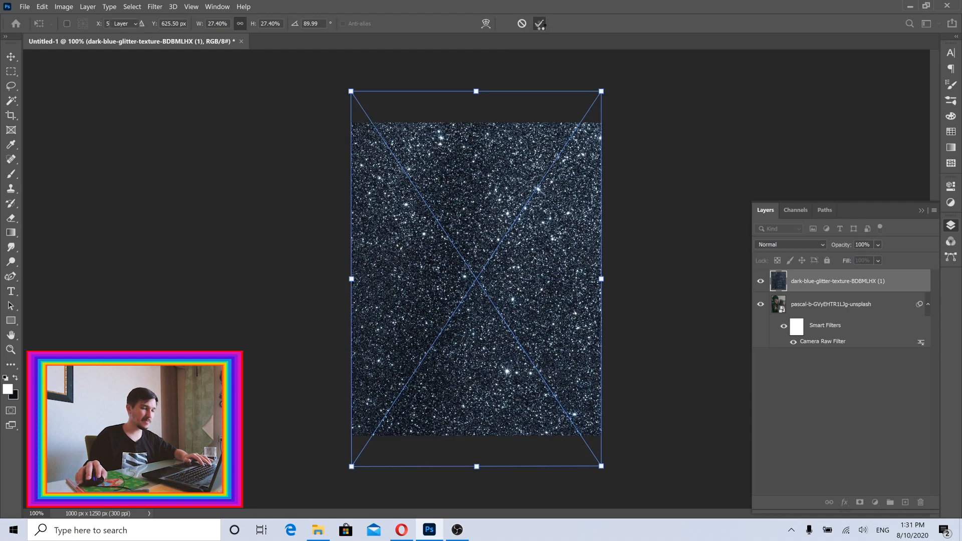
pyautogui.click(760, 281)
# - Activate the Quick Selection Tool with a 42 px brush at 100% hardness for selecting the man
pyautogui.scroll(4, 498, 281)
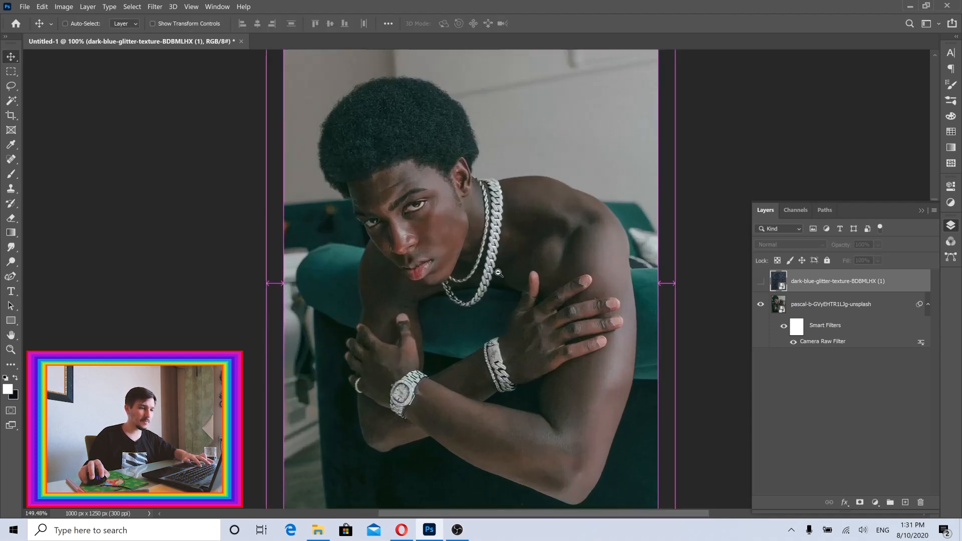
pyautogui.press('ctrl')
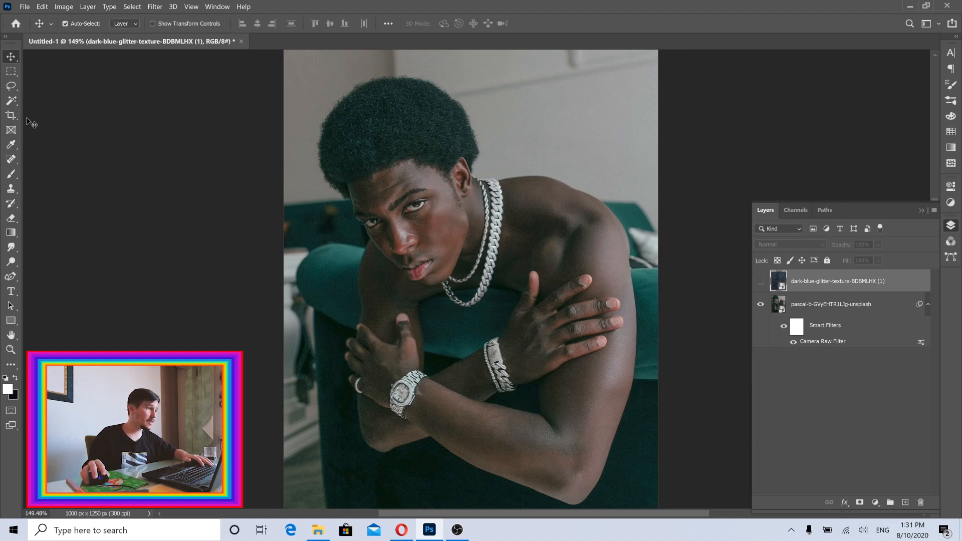
pyautogui.click(10, 102)
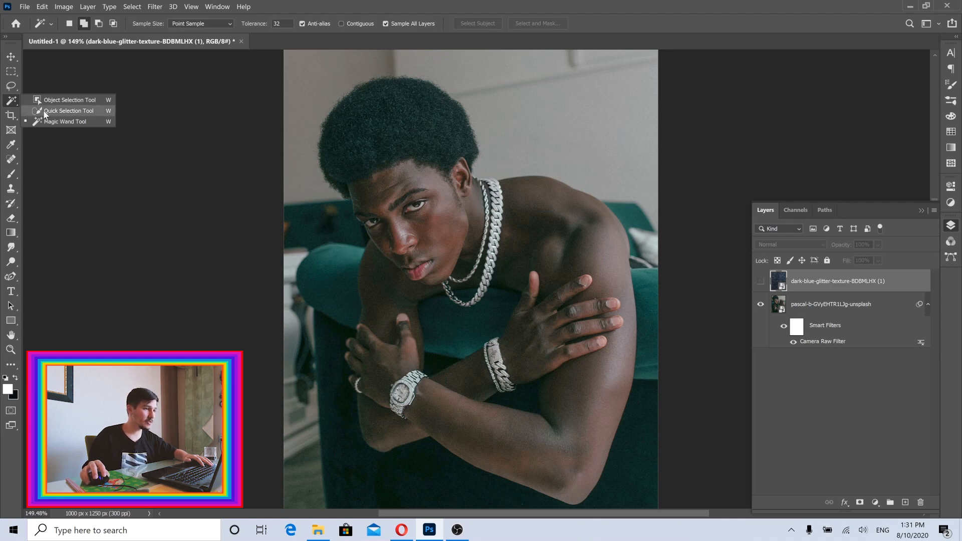
pyautogui.click(68, 111)
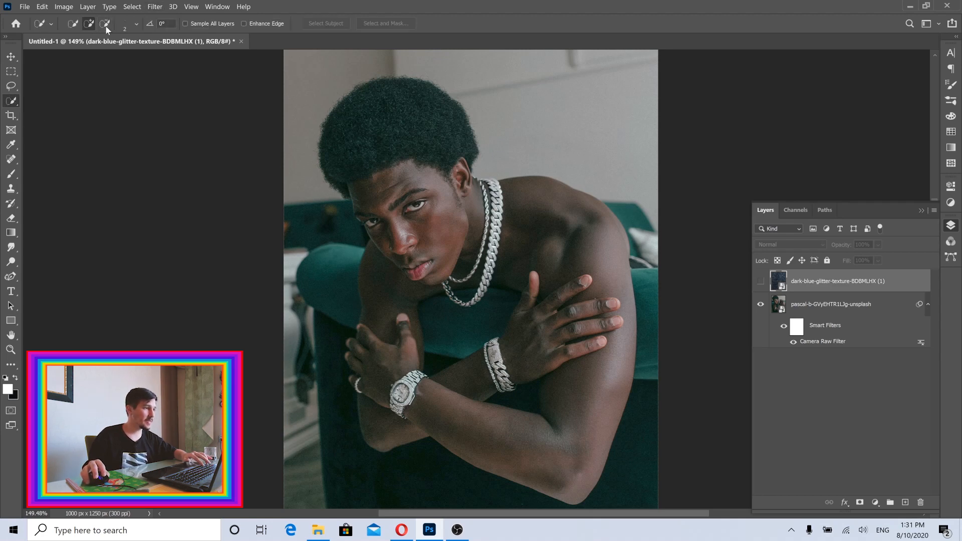
pyautogui.click(137, 24)
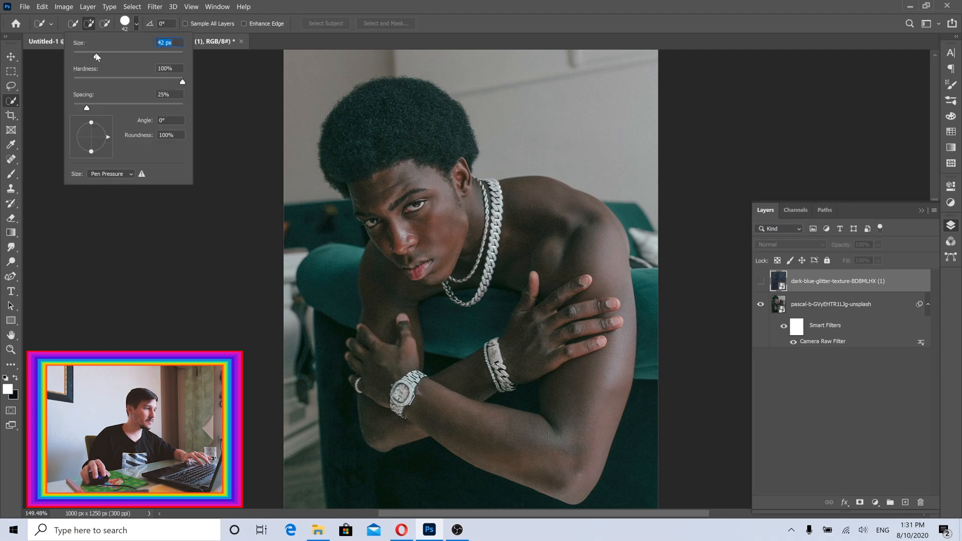
pyautogui.click(384, 189)
pyautogui.moveTo(426, 244)
pyautogui.mouseDown()
pyautogui.moveTo(442, 228)
pyautogui.moveTo(431, 180)
pyautogui.moveTo(391, 270)
pyautogui.moveTo(390, 351)
pyautogui.moveTo(373, 396)
pyautogui.moveTo(556, 340)
pyautogui.moveTo(596, 351)
pyautogui.moveTo(614, 370)
pyautogui.mouseUp()
pyautogui.moveTo(571, 464)
pyautogui.mouseDown()
pyautogui.moveTo(594, 426)
pyautogui.moveTo(539, 454)
pyautogui.moveTo(571, 481)
pyautogui.moveTo(434, 418)
pyautogui.mouseUp()
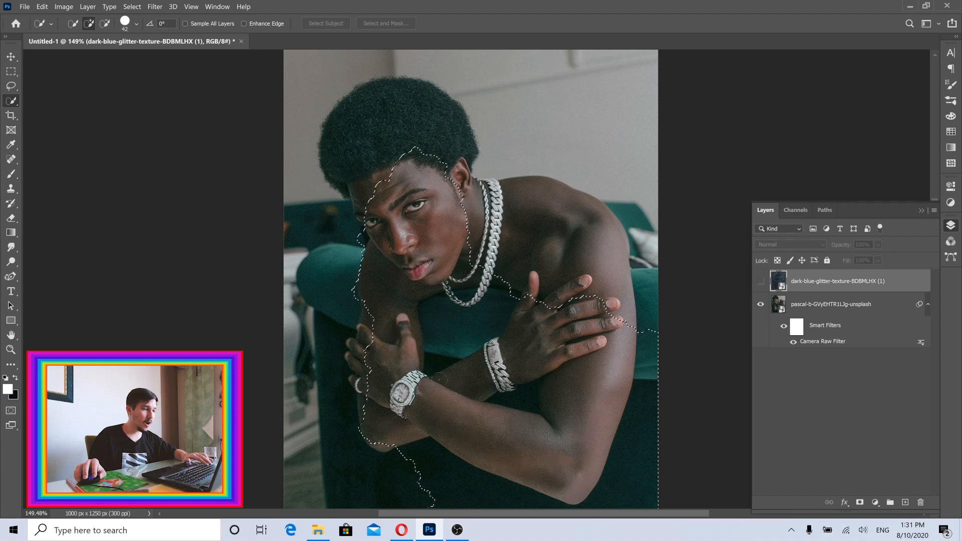
pyautogui.hotkey('ctrl', 'd')
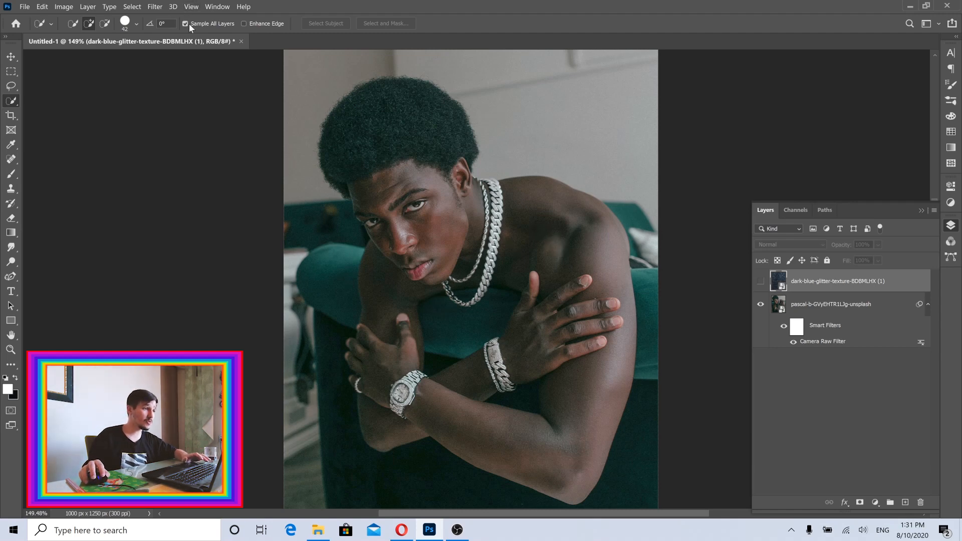
# - Quick-select the man's face, arms, shoulders and hair with Sample All Layers enabled
pyautogui.moveTo(440, 257)
pyautogui.mouseDown()
pyautogui.moveTo(436, 172)
pyautogui.moveTo(381, 186)
pyautogui.moveTo(380, 293)
pyautogui.mouseUp()
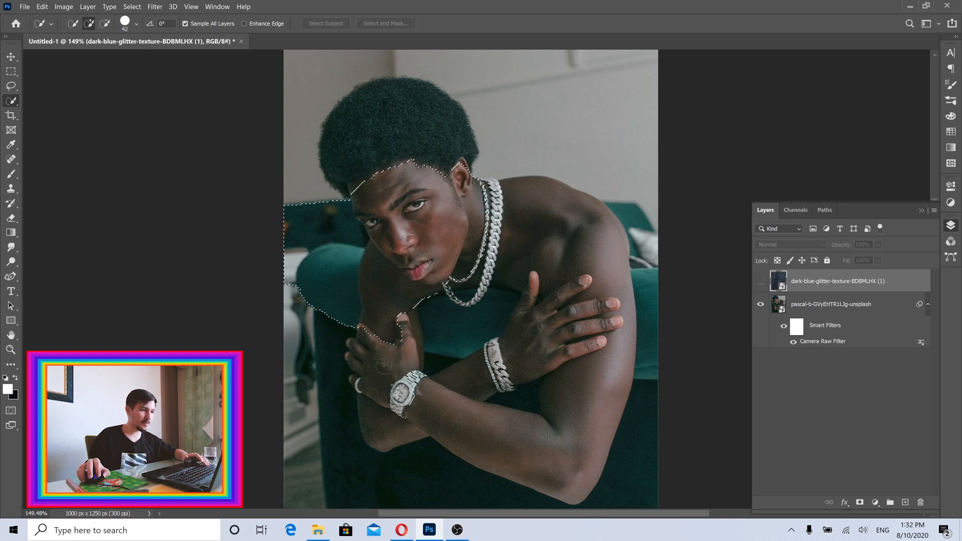
pyautogui.moveTo(384, 367)
pyautogui.mouseDown()
pyautogui.moveTo(416, 399)
pyautogui.moveTo(416, 431)
pyautogui.moveTo(553, 328)
pyautogui.moveTo(566, 231)
pyautogui.mouseUp()
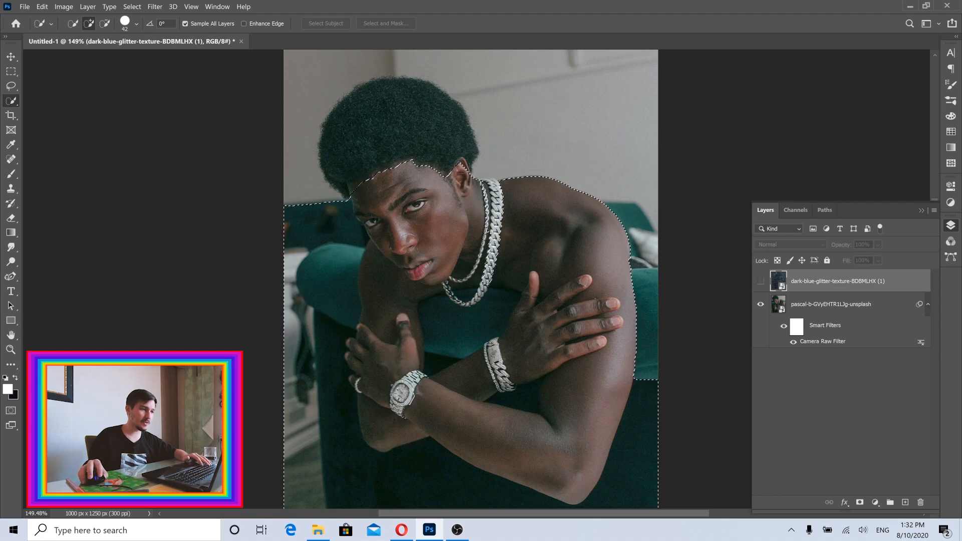
pyautogui.moveTo(451, 145); pyautogui.dragTo(391, 126)
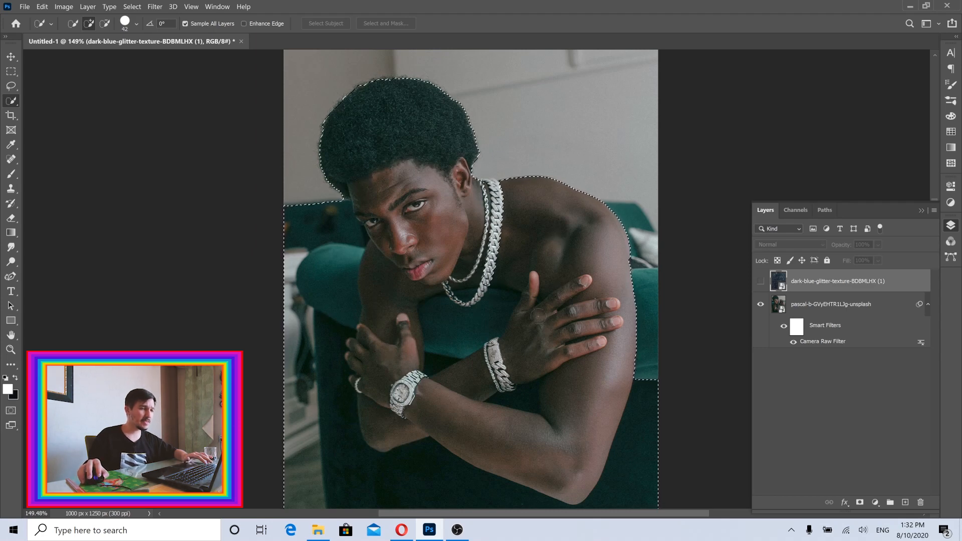
pyautogui.scroll(-2, 538, 316)
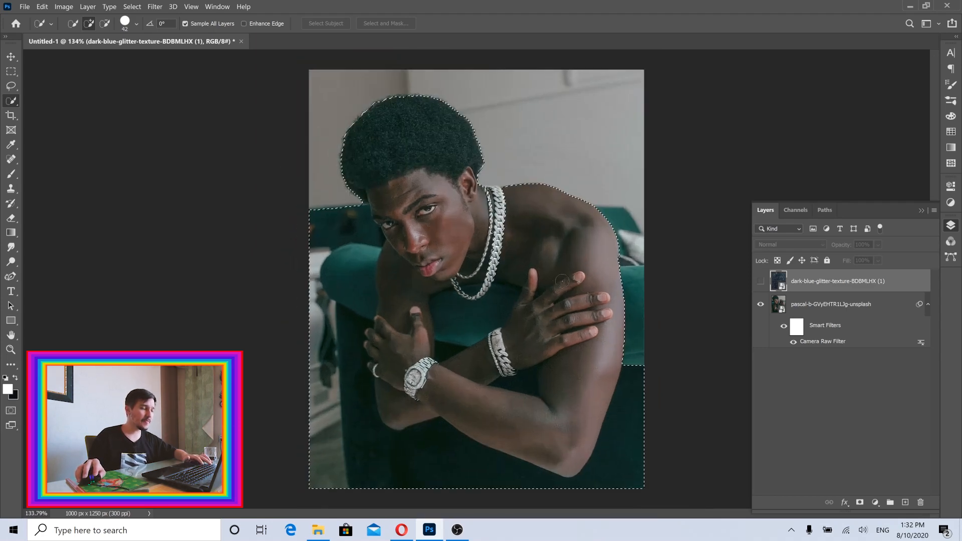
# - Subtract the sofa and background around the man's outer arms and elbows from the selection
pyautogui.click(105, 24)
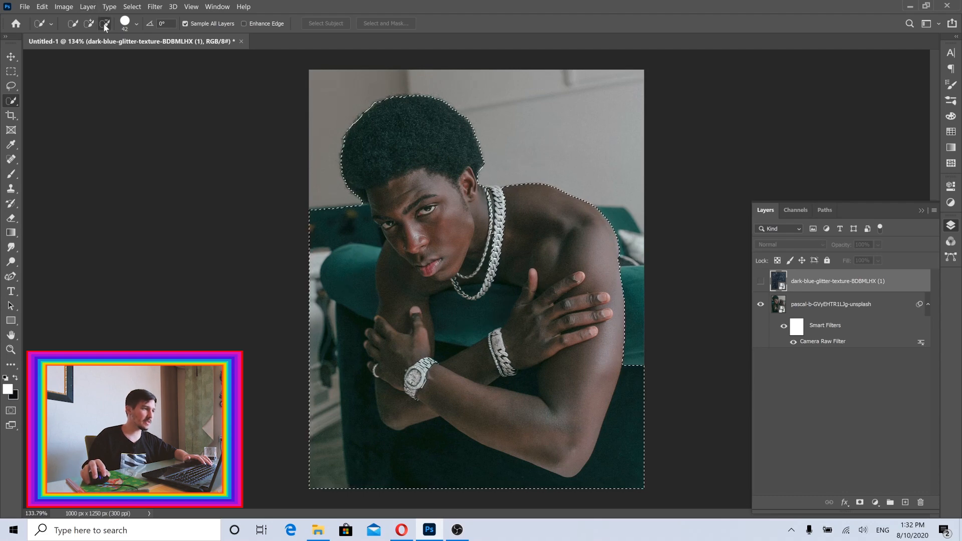
pyautogui.moveTo(350, 223)
pyautogui.mouseDown()
pyautogui.moveTo(337, 428)
pyautogui.moveTo(354, 475)
pyautogui.moveTo(399, 466)
pyautogui.mouseUp()
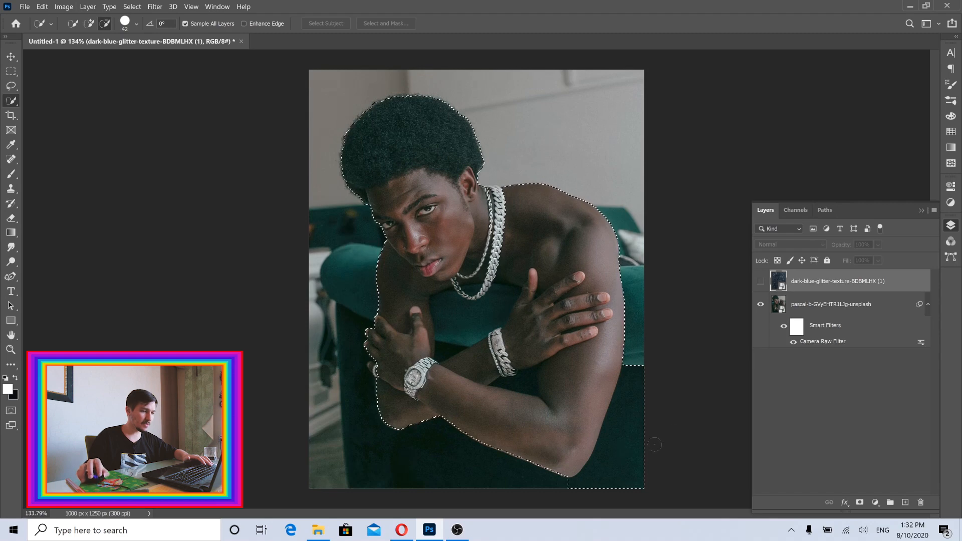
pyautogui.moveTo(655, 444); pyautogui.dragTo(606, 479)
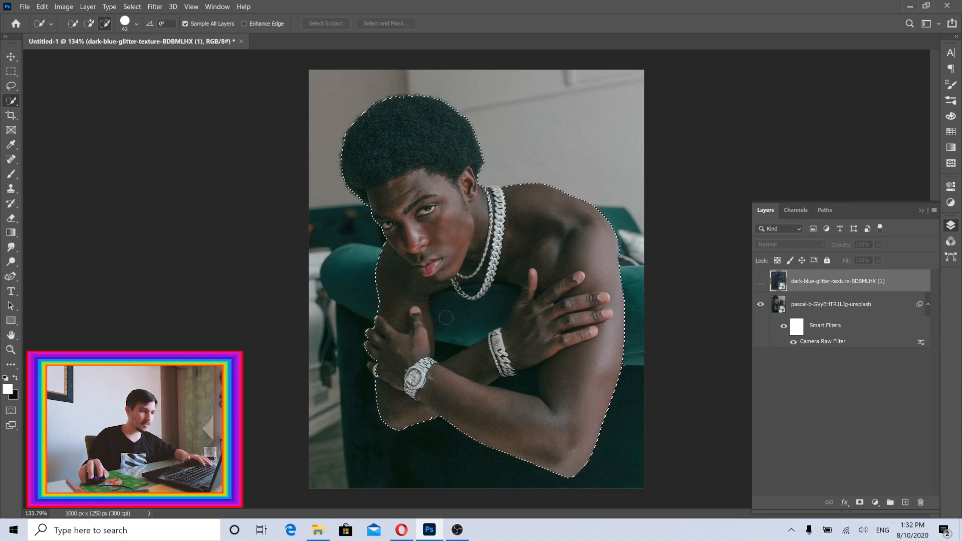
# - Subtract the sofa areas visible between the chest and crossed arms and below the bracelet from the selection
pyautogui.moveTo(445, 317); pyautogui.dragTo(495, 304)
pyautogui.moveTo(444, 334); pyautogui.dragTo(447, 347)
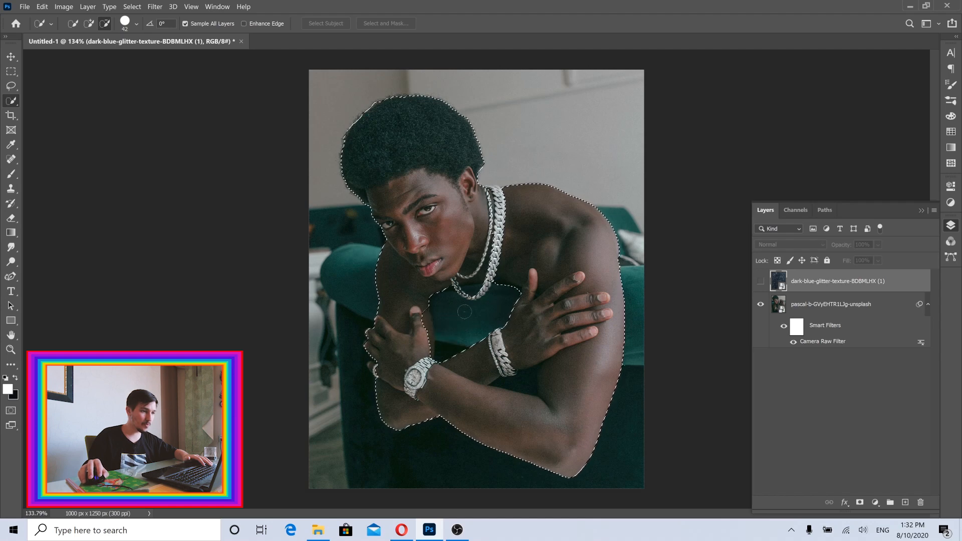
pyautogui.click(525, 385)
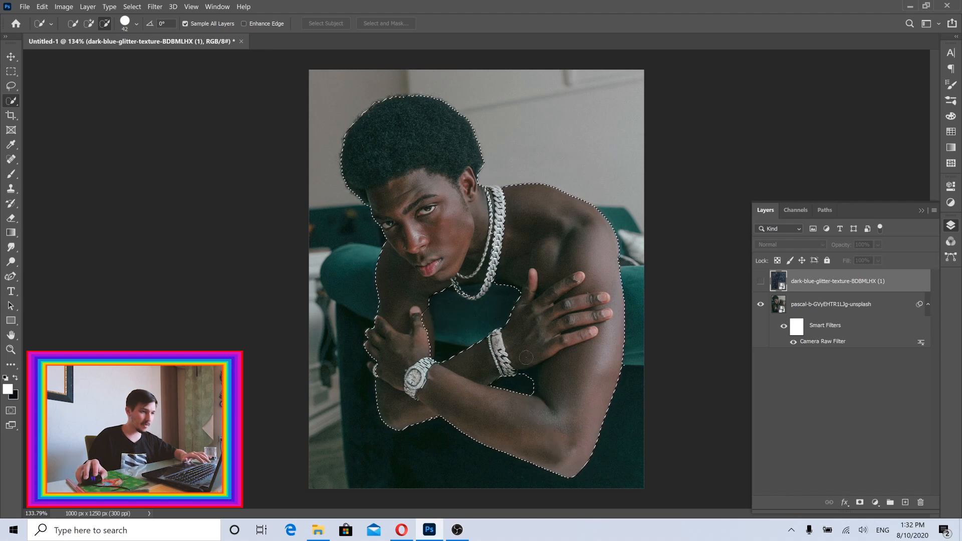
# - Subtract the small sofa area inside the hanging necklace from the selection using a 20 px brush
pyautogui.moveTo(487, 292); pyautogui.dragTo(491, 265)
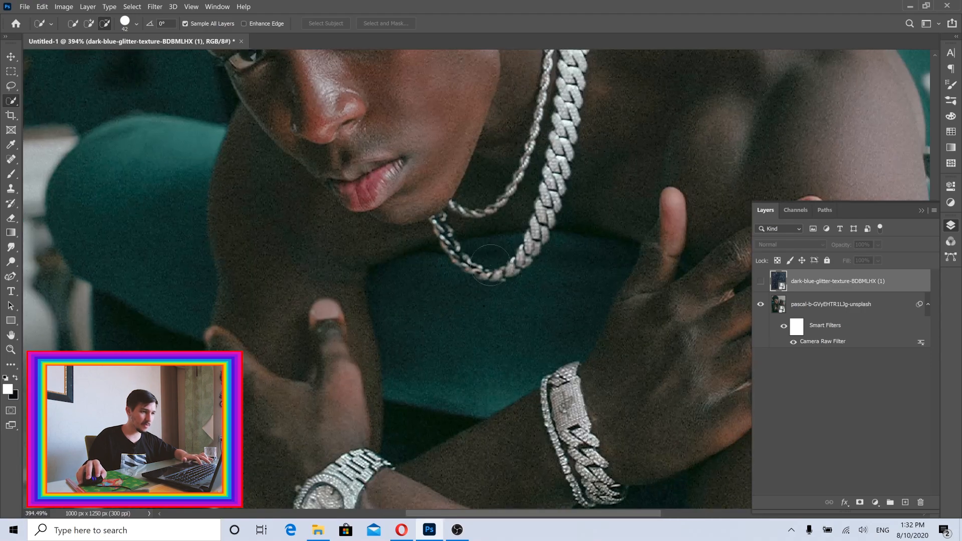
pyautogui.press('[')
pyautogui.press('[')
pyautogui.press('[')
pyautogui.press('[')
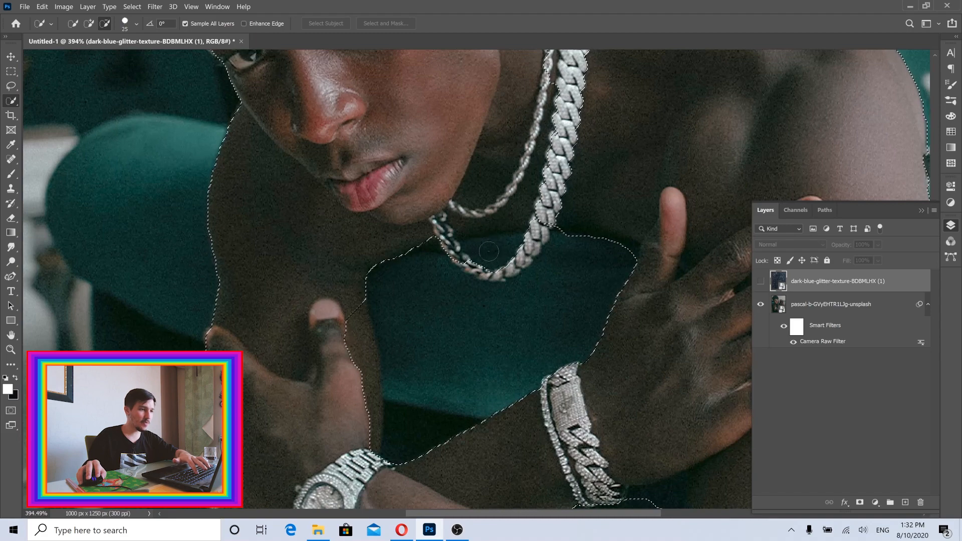
pyautogui.press('[')
pyautogui.click(489, 252)
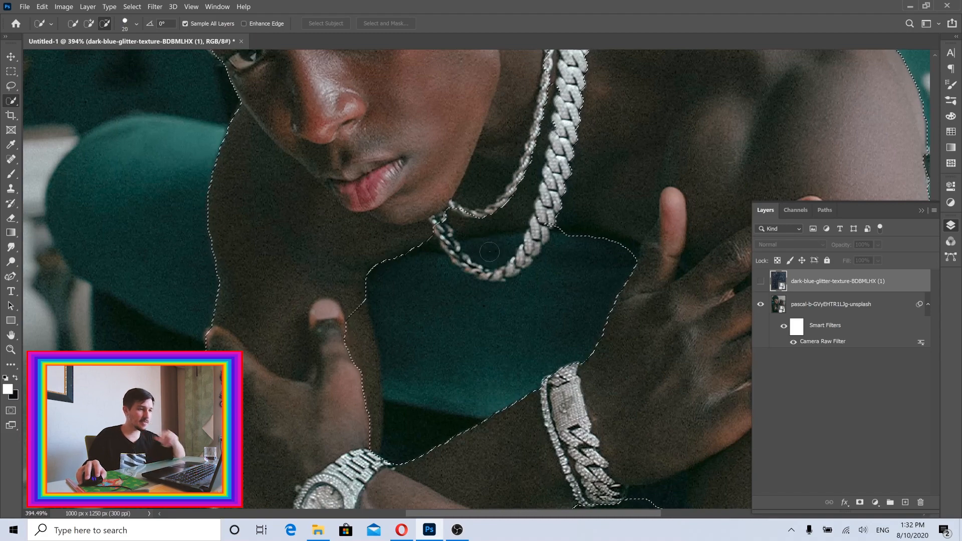
# - Refine the edges of the subtracted gap beside the bracelet, reducing the selection brush to 9 px
pyautogui.moveTo(500, 381); pyautogui.dragTo(494, 240)
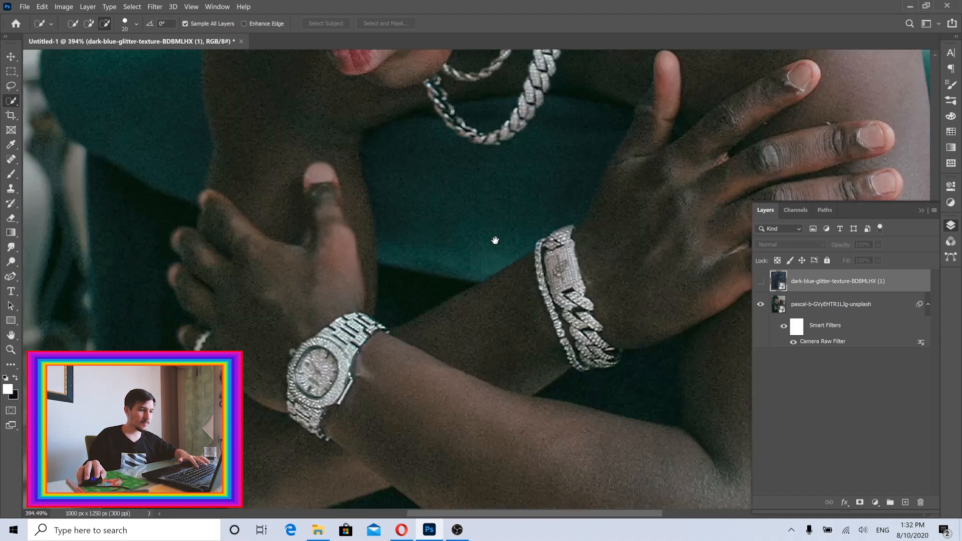
pyautogui.click(654, 353)
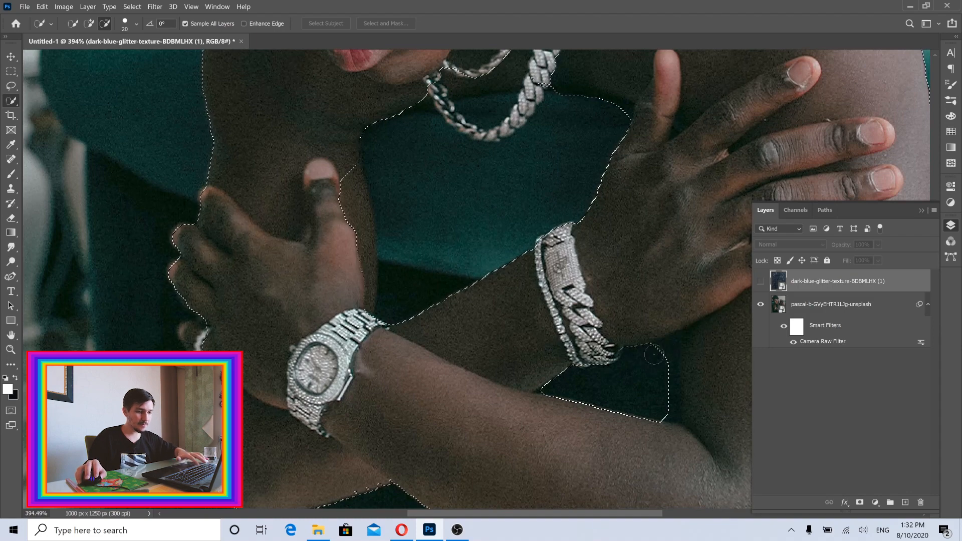
pyautogui.press('[')
pyautogui.press('[')
pyautogui.press('[')
pyautogui.click(673, 340)
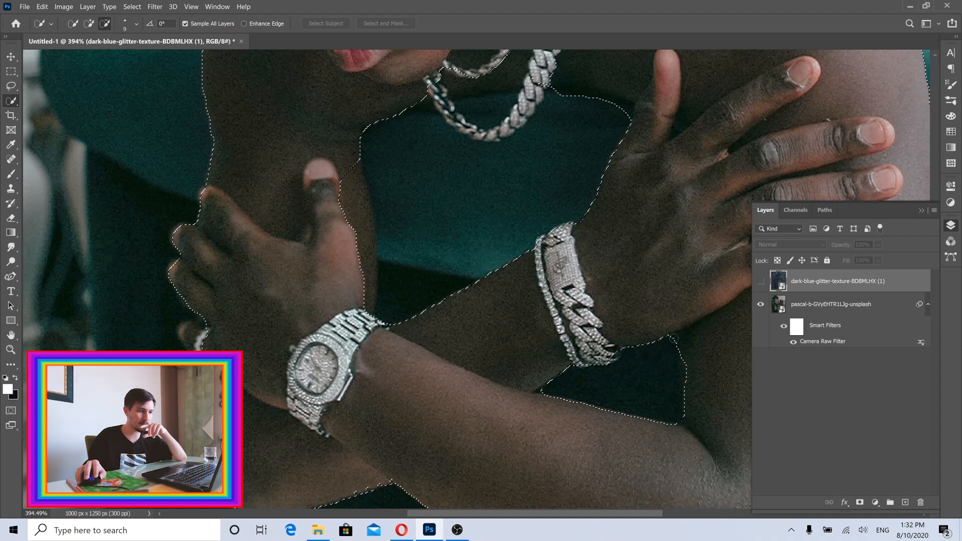
pyautogui.click(675, 339)
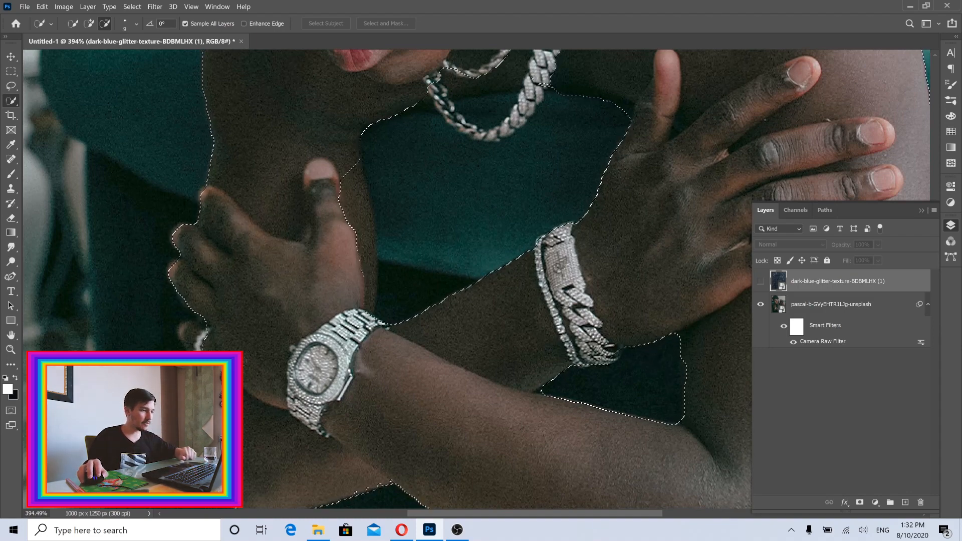
# - Add the missed strip of upper arm behind the raised thumb back to the selection with a 15 px brush
pyautogui.scroll(-5, 476, 315)
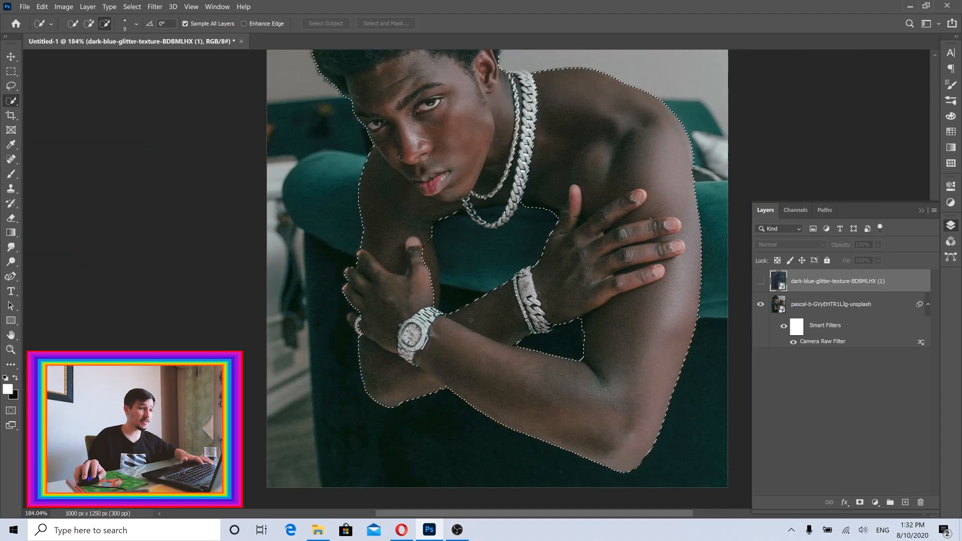
pyautogui.click(90, 24)
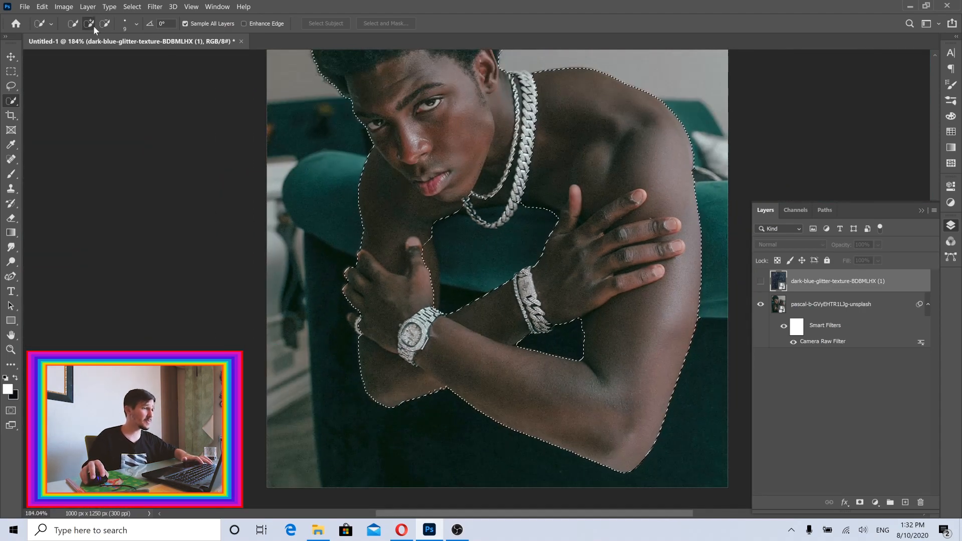
pyautogui.scroll(5, 401, 291)
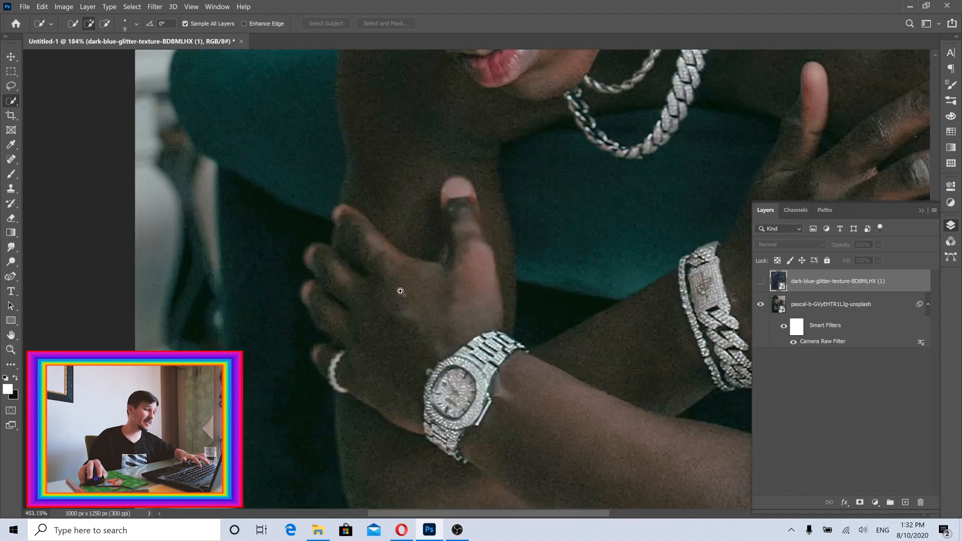
pyautogui.scroll(-5, 401, 292)
pyautogui.scroll(6, 401, 378)
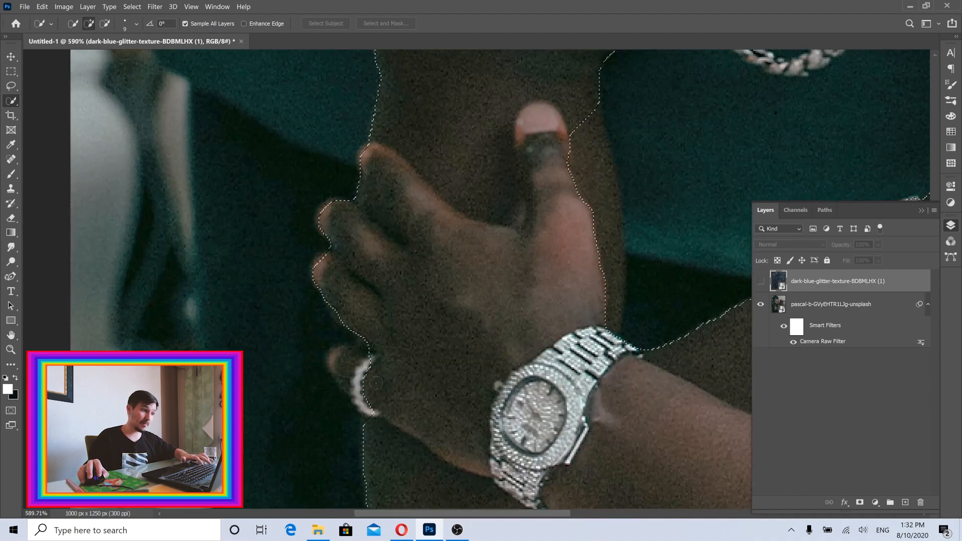
pyautogui.moveTo(552, 271); pyautogui.dragTo(438, 338)
pyautogui.press(']')
pyautogui.press(']')
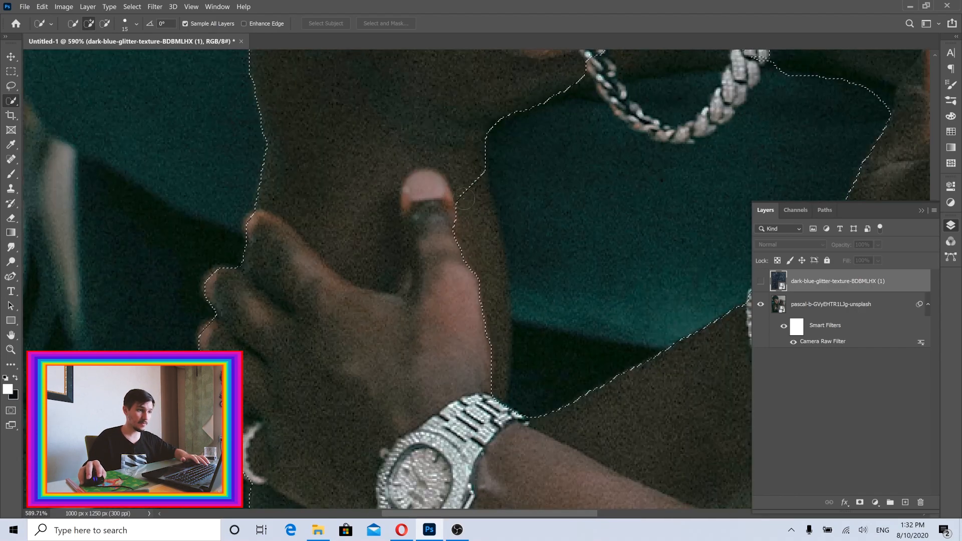
pyautogui.moveTo(463, 199); pyautogui.dragTo(493, 321)
# - Add the necklace chain hanging over the sofa gap to the selection, using a 9 px brush
pyautogui.moveTo(560, 321)
pyautogui.mouseDown()
pyautogui.moveTo(372, 369)
pyautogui.moveTo(334, 394)
pyautogui.mouseUp()
pyautogui.moveTo(536, 232); pyautogui.dragTo(533, 321)
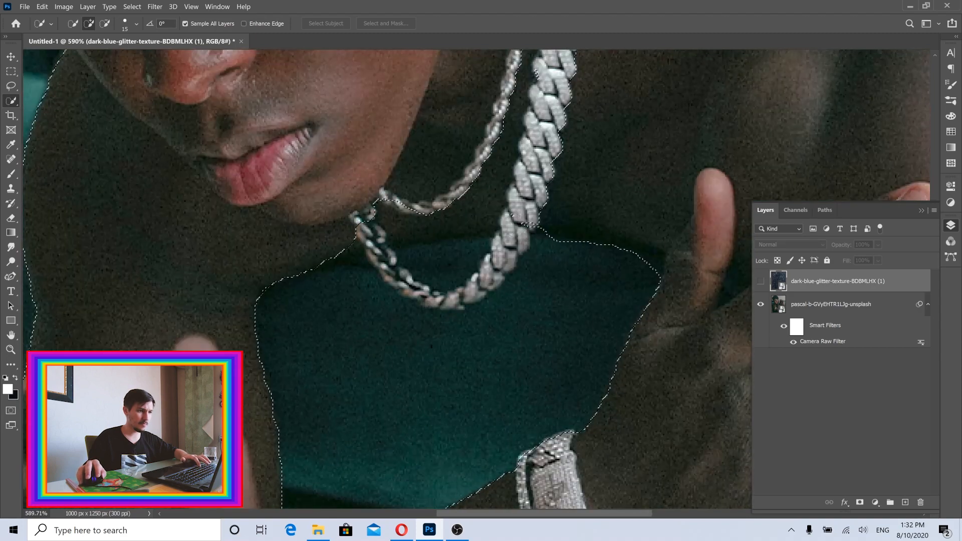
pyautogui.press('[')
pyautogui.press('[')
pyautogui.moveTo(548, 126)
pyautogui.mouseDown()
pyautogui.moveTo(514, 233)
pyautogui.moveTo(469, 289)
pyautogui.moveTo(466, 385)
pyautogui.mouseUp()
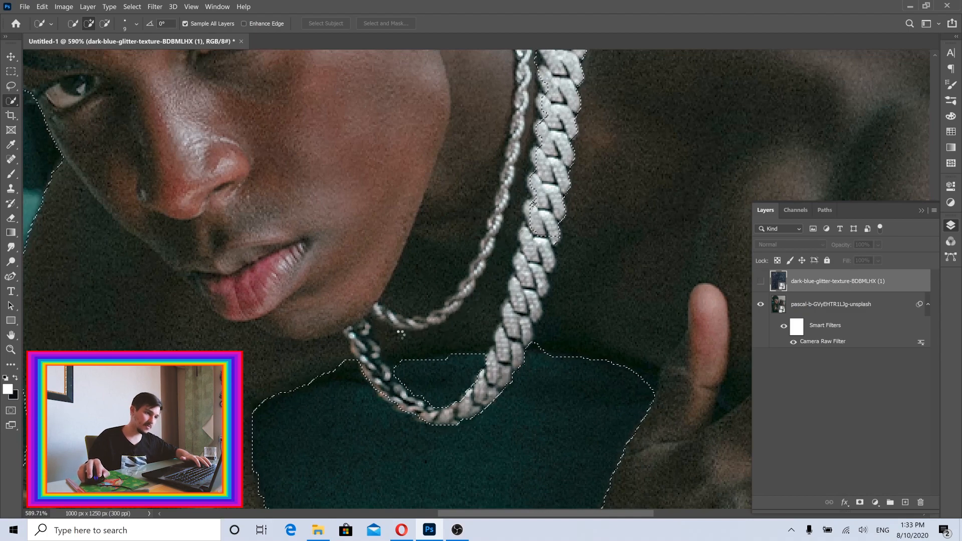
pyautogui.moveTo(508, 332); pyautogui.dragTo(477, 333)
pyautogui.moveTo(596, 408); pyautogui.dragTo(518, 323)
pyautogui.moveTo(517, 325); pyautogui.dragTo(468, 327)
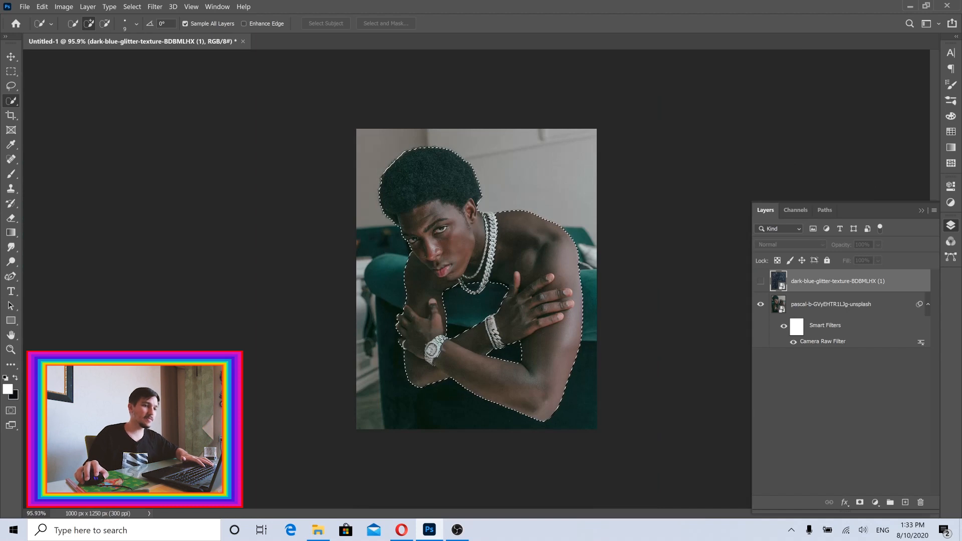
# - Subtract the man's hair from the selection with a 40 px brush, keeping the face and ear selected
pyautogui.moveTo(416, 164); pyautogui.dragTo(441, 164)
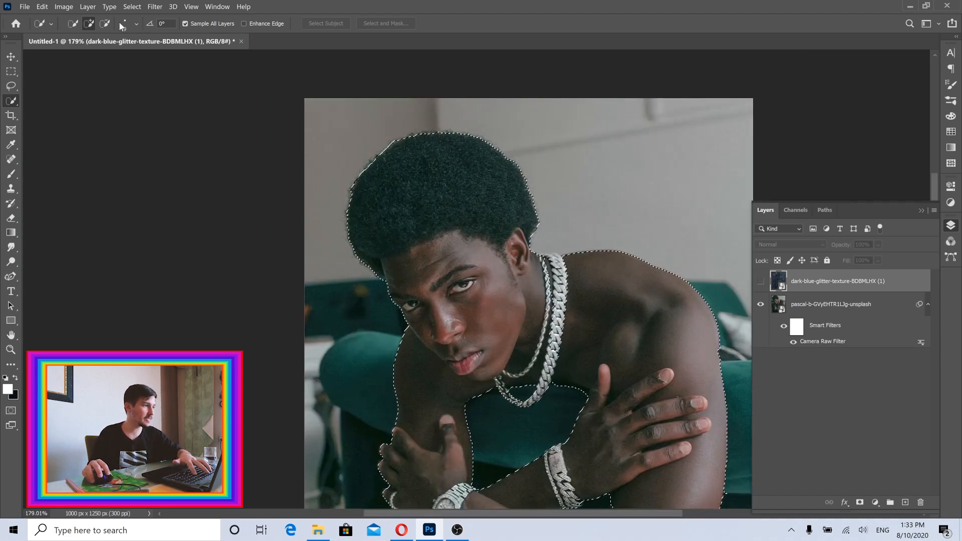
pyautogui.press('alt')
pyautogui.press(']')
pyautogui.press(']')
pyautogui.press(']')
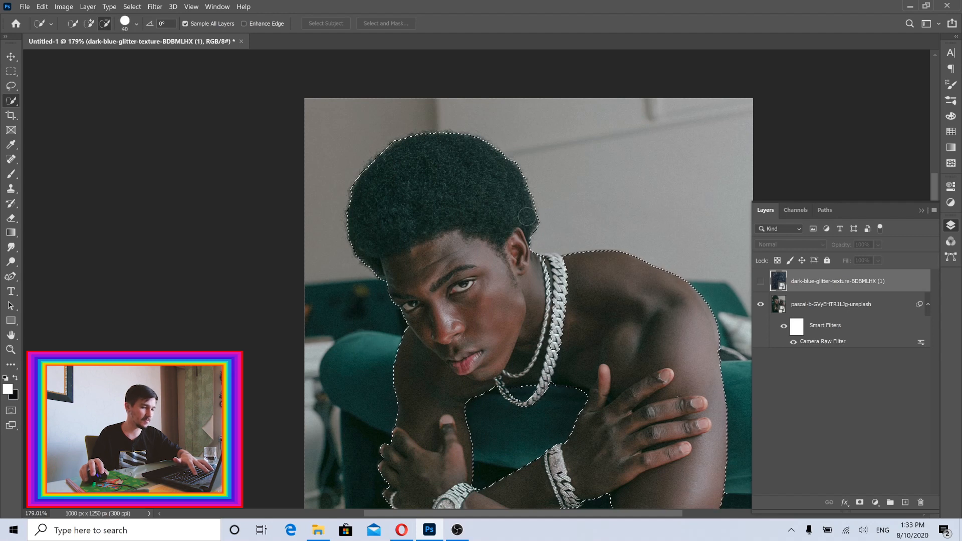
pyautogui.press(']')
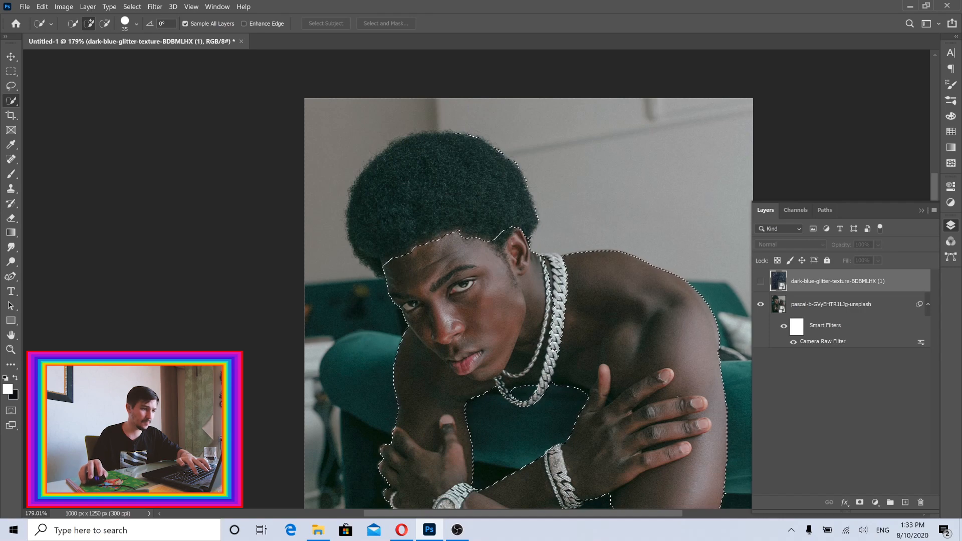
# - Show the glitter texture layer and add a layer mask to it from the man's selection
pyautogui.click(761, 282)
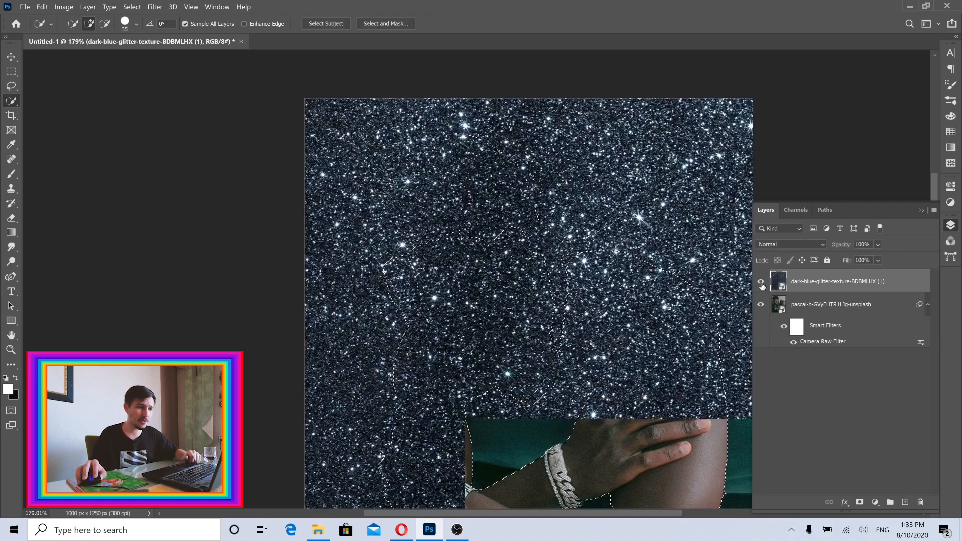
pyautogui.click(860, 502)
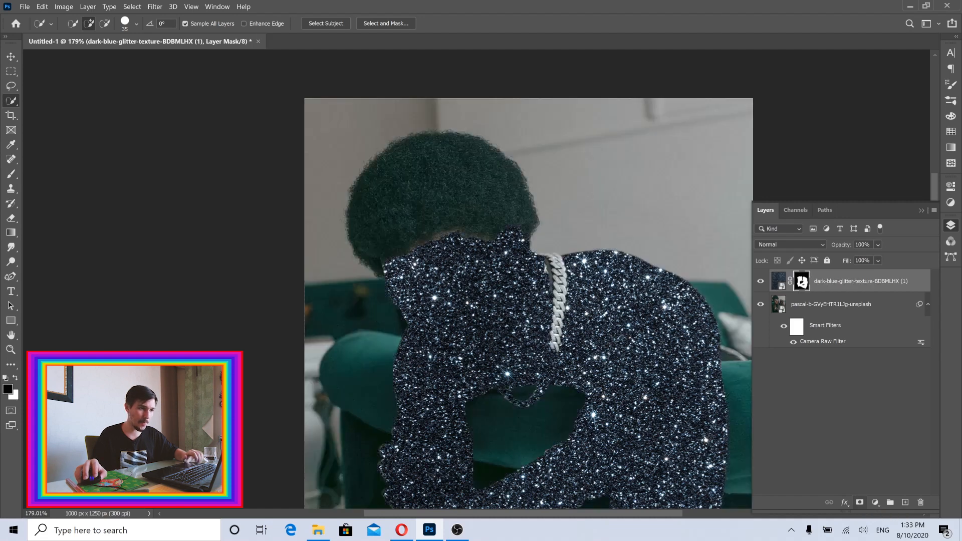
pyautogui.scroll(-3, 551, 287)
# - Set the masked glitter texture layer's blend mode to Color Dodge
pyautogui.press('v')
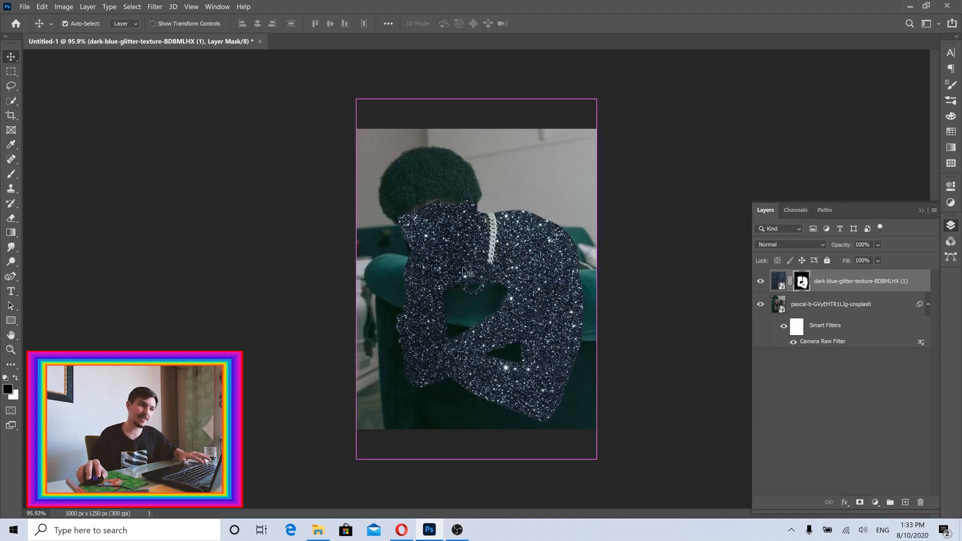
pyautogui.scroll(3, 470, 272)
pyautogui.press('ctrl')
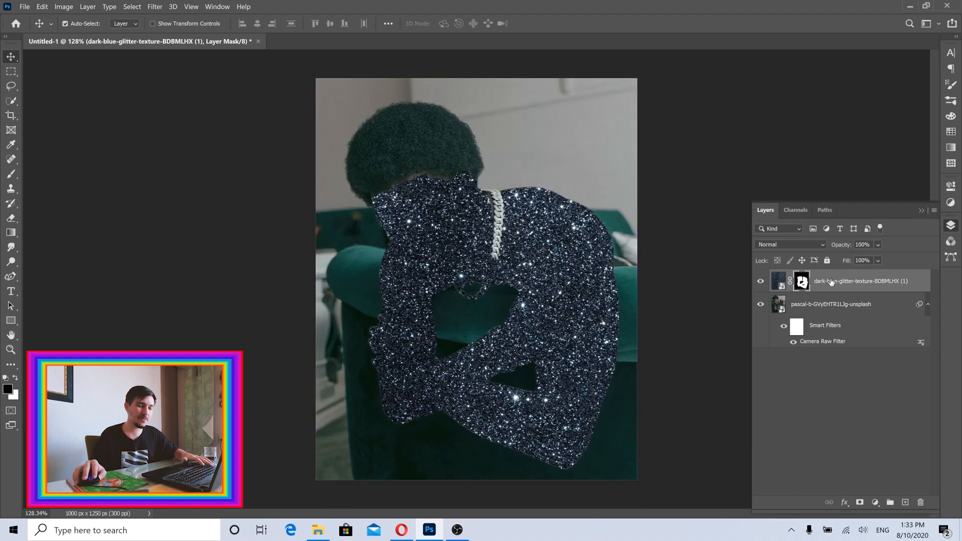
pyautogui.click(777, 245)
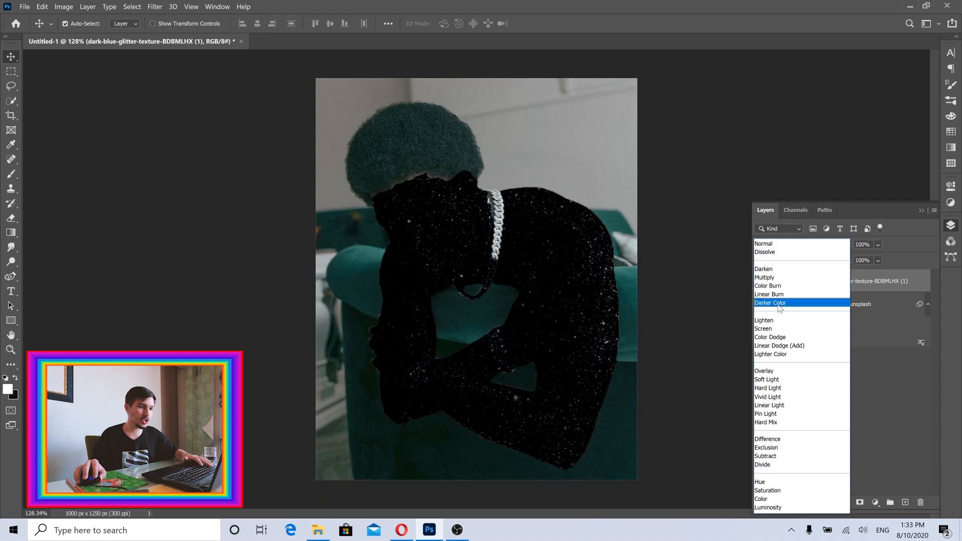
pyautogui.click(780, 338)
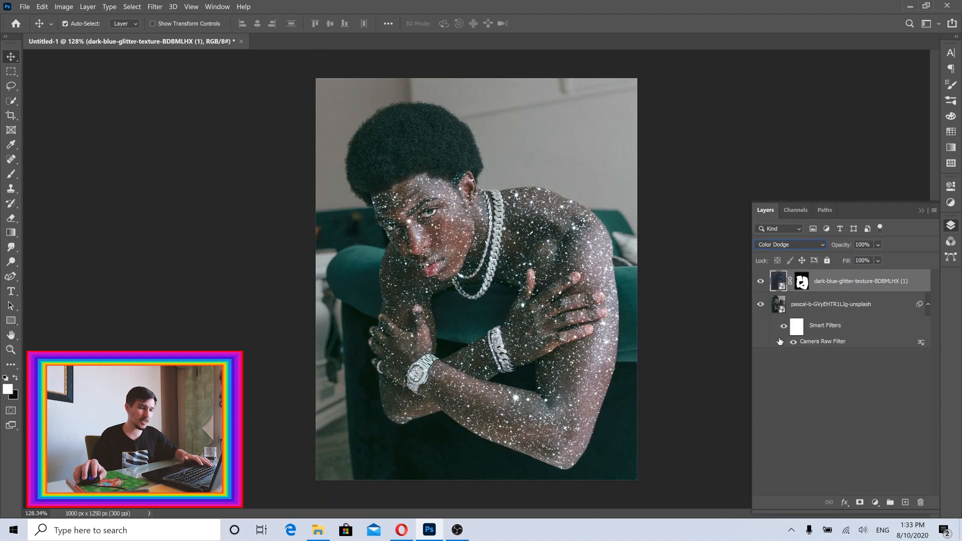
pyautogui.click(844, 411)
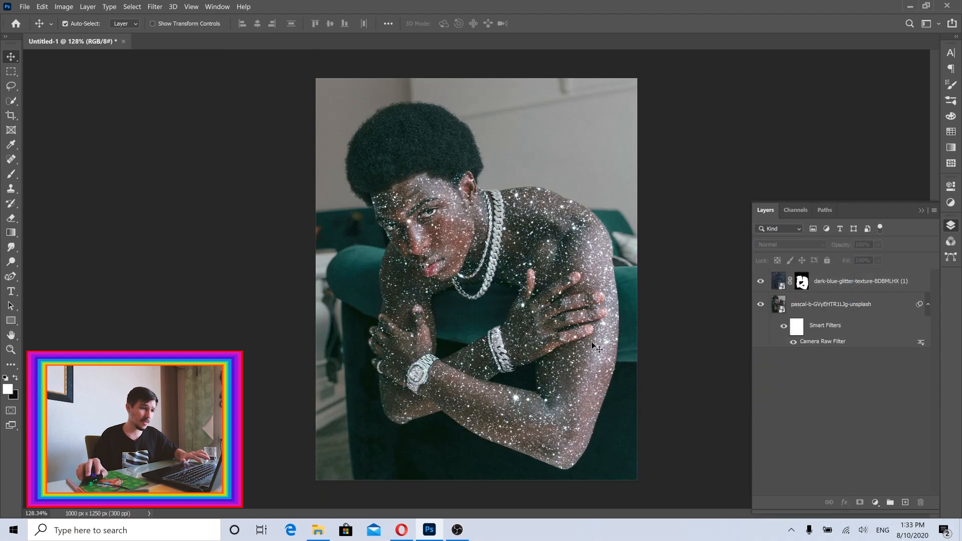
# - Paint black on the glitter layer's mask along the hairline with a soft round 76 px brush at 0% hardness
pyautogui.moveTo(454, 326); pyautogui.dragTo(484, 300)
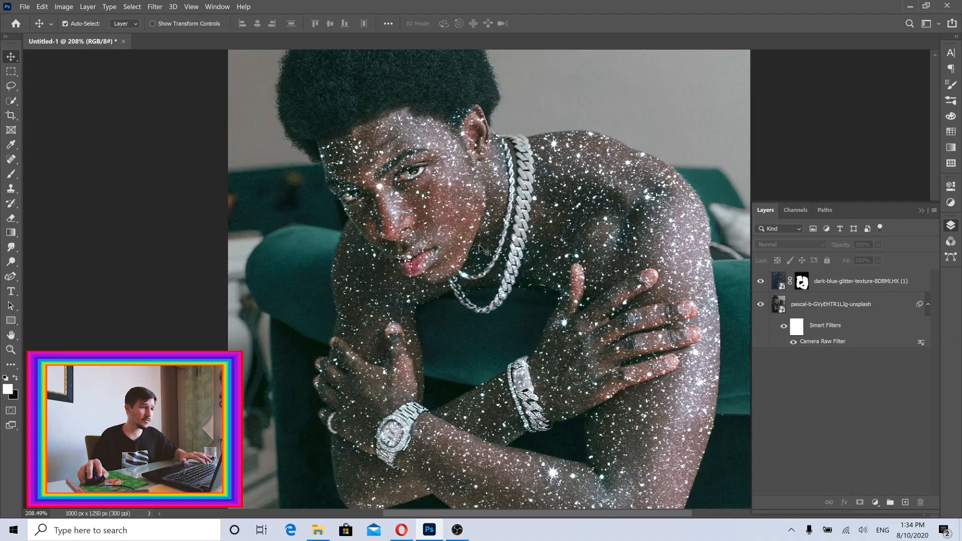
pyautogui.scroll(-3, 494, 223)
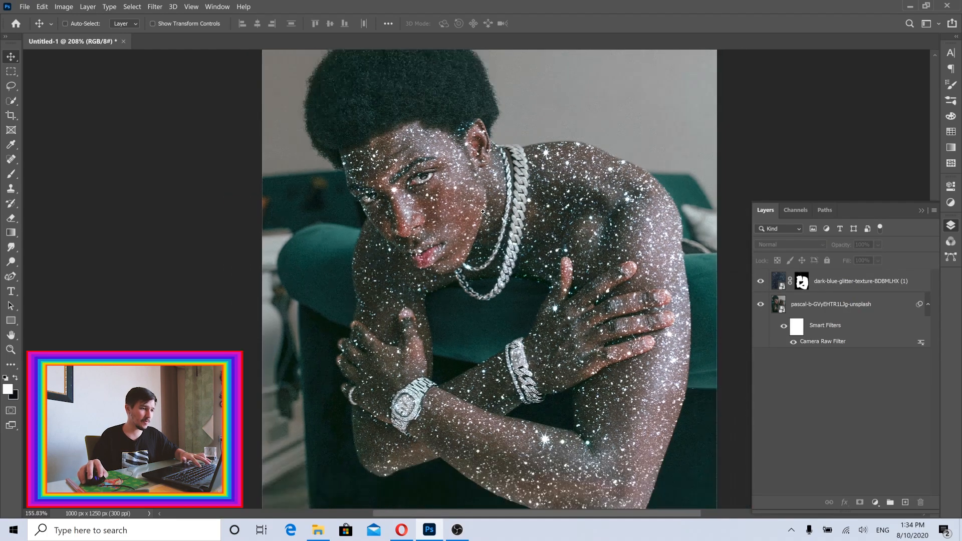
pyautogui.scroll(2, 482, 225)
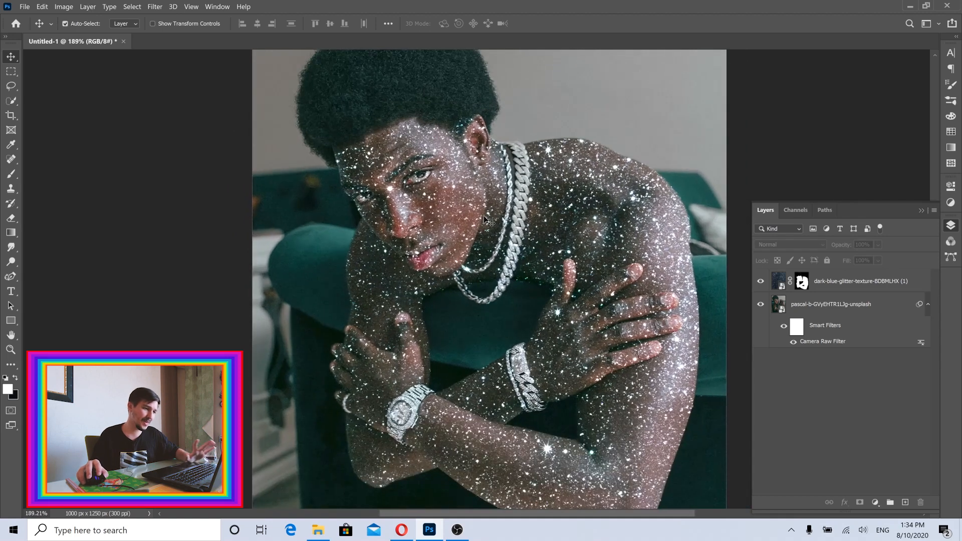
pyautogui.click(802, 283)
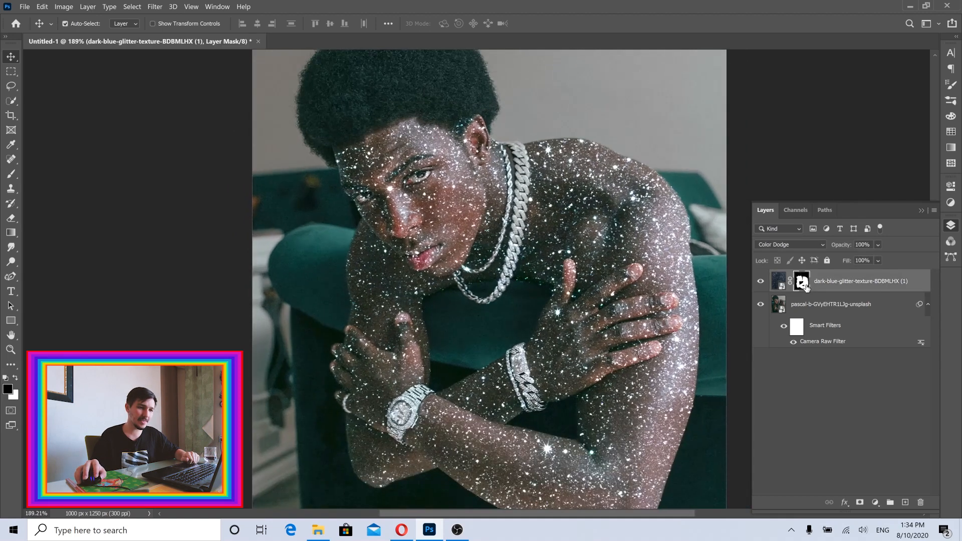
pyautogui.click(11, 175)
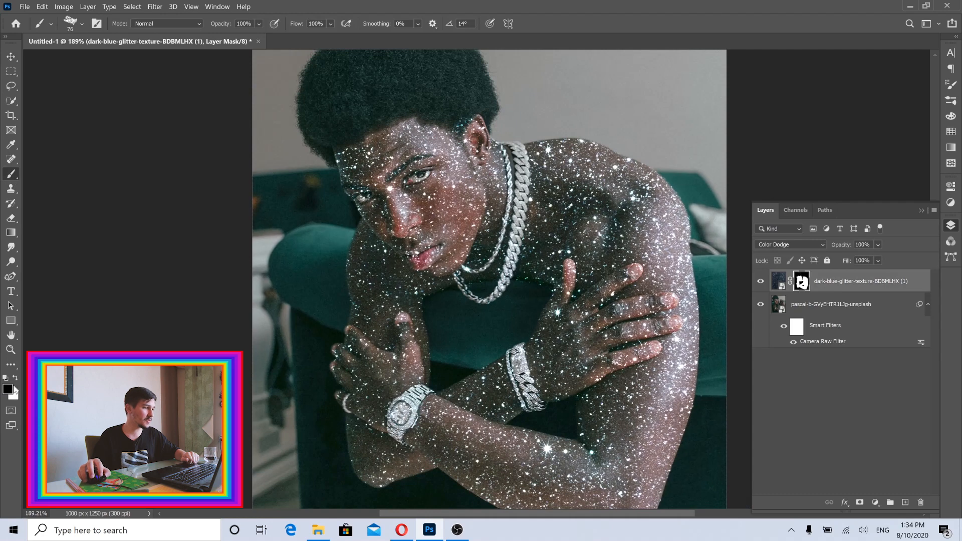
pyautogui.click(82, 24)
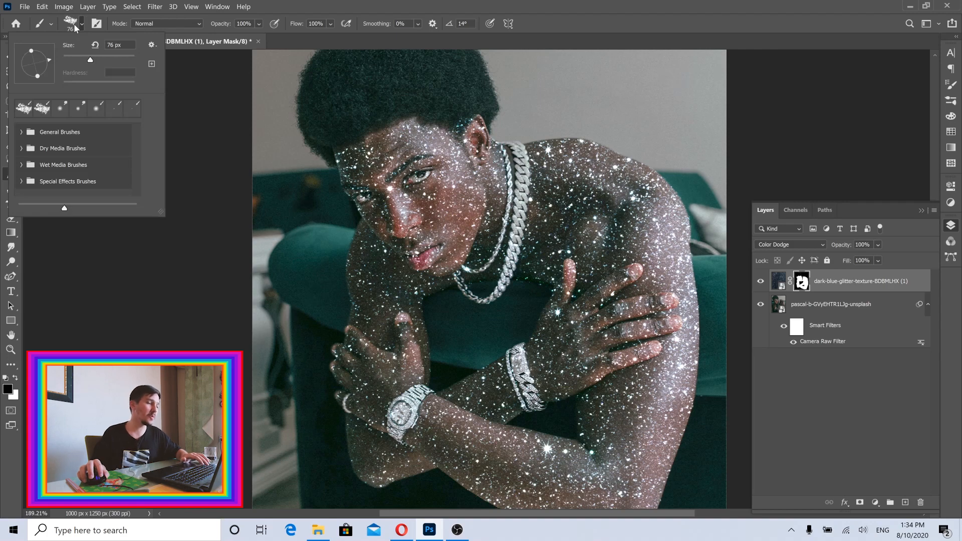
pyautogui.click(117, 109)
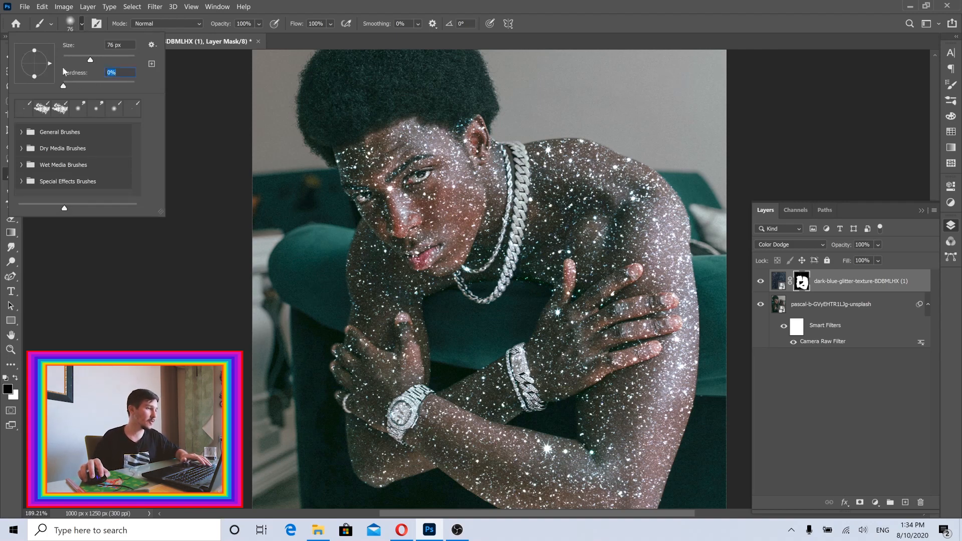
pyautogui.click(434, 4)
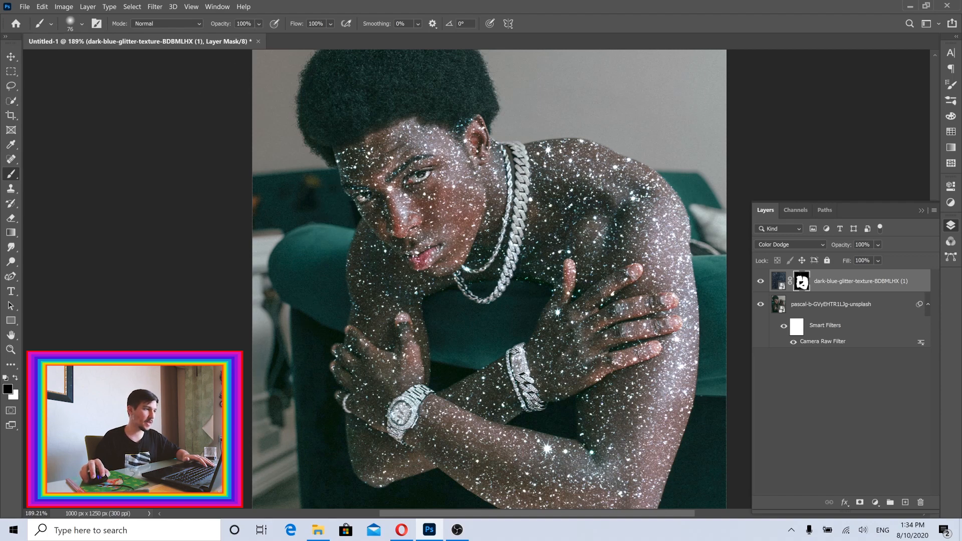
pyautogui.click(83, 25)
pyautogui.click(519, 1)
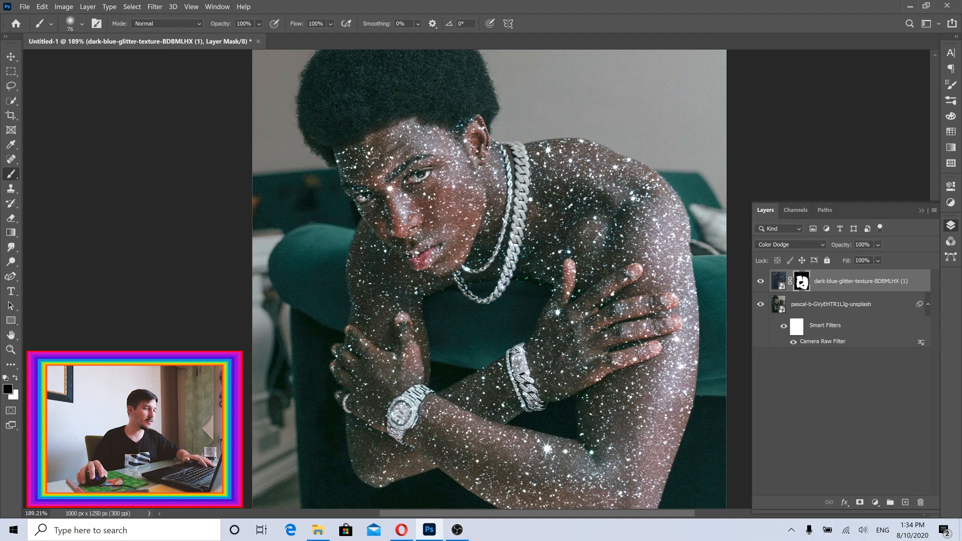
pyautogui.moveTo(452, 116); pyautogui.dragTo(451, 116)
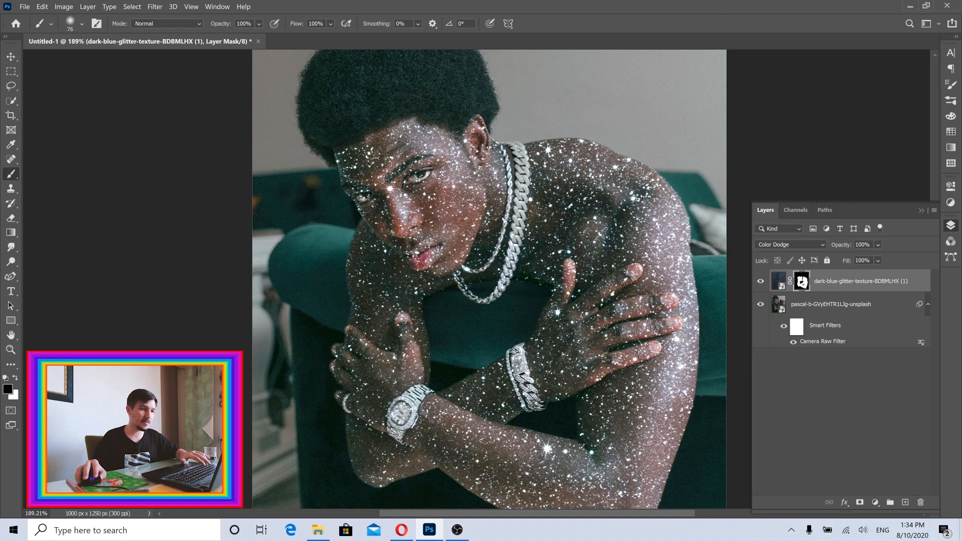
pyautogui.moveTo(431, 127)
pyautogui.mouseDown()
pyautogui.moveTo(461, 133)
pyautogui.moveTo(435, 134)
pyautogui.mouseUp()
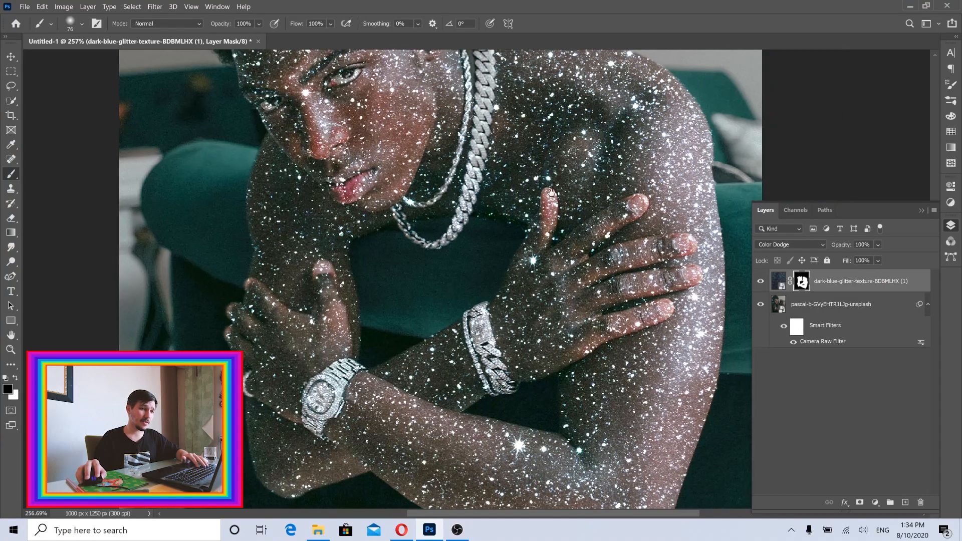
# - Switch the foreground colour to white and reduce the brush for the glitter layer's mask to 25 px
pyautogui.moveTo(551, 193); pyautogui.dragTo(535, 294)
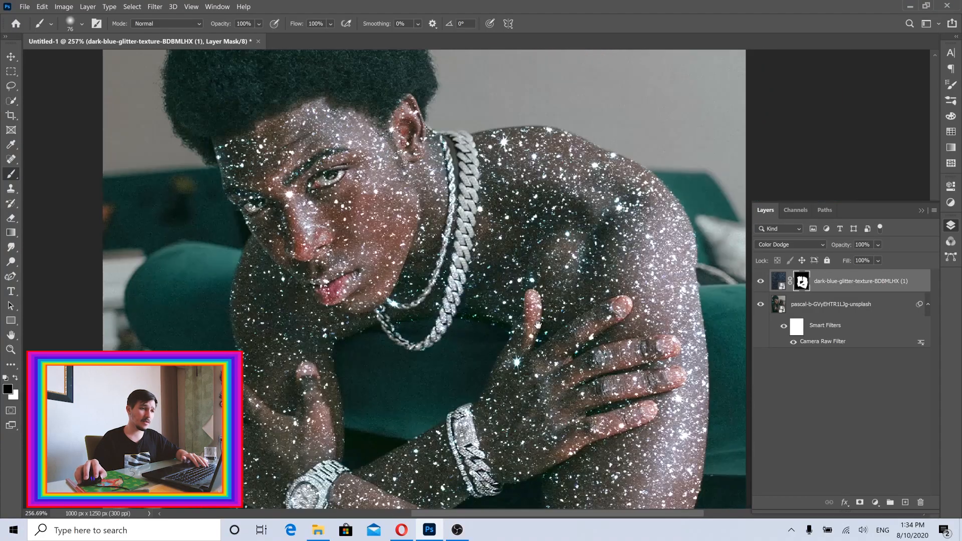
pyautogui.moveTo(376, 123); pyautogui.dragTo(450, 221)
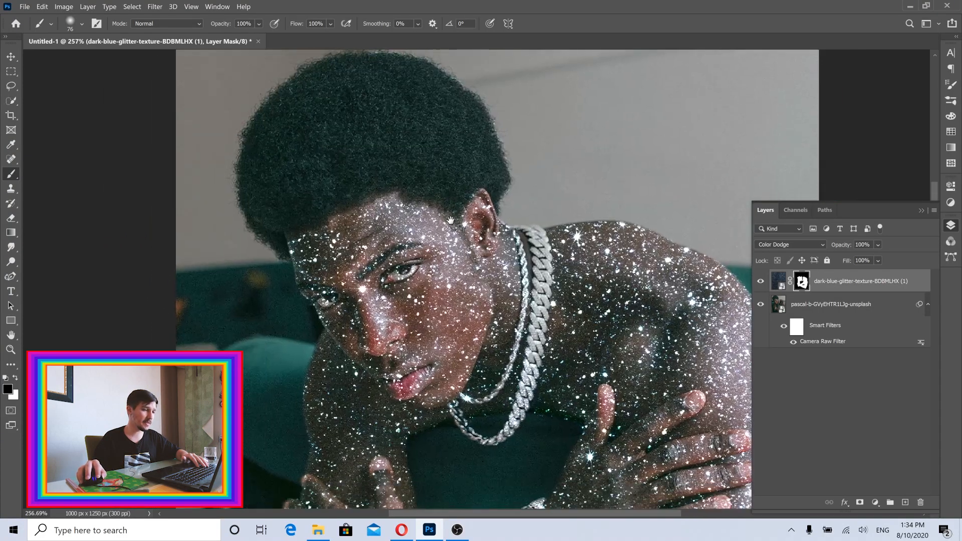
pyautogui.moveTo(461, 360); pyautogui.dragTo(467, 236)
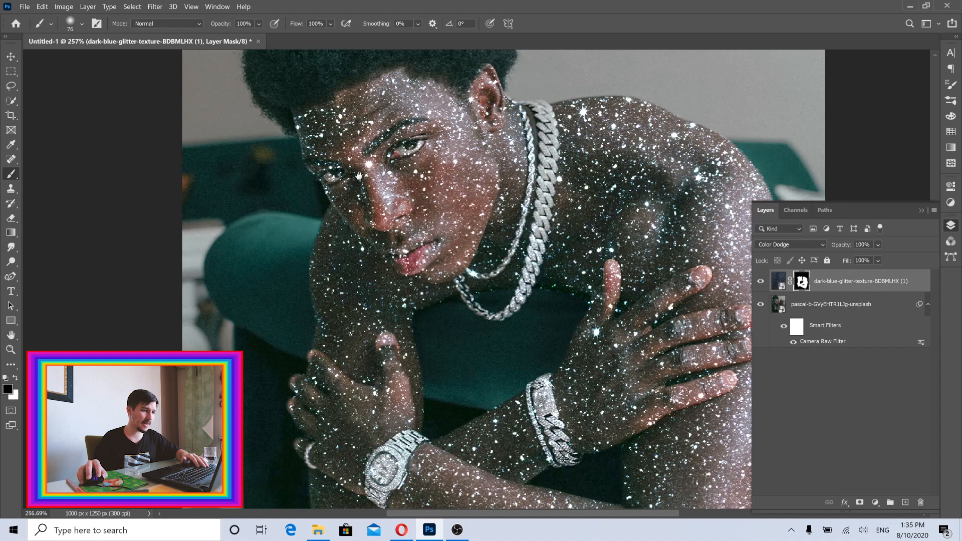
pyautogui.moveTo(359, 176); pyautogui.dragTo(406, 291)
pyautogui.moveTo(344, 229); pyautogui.dragTo(373, 229)
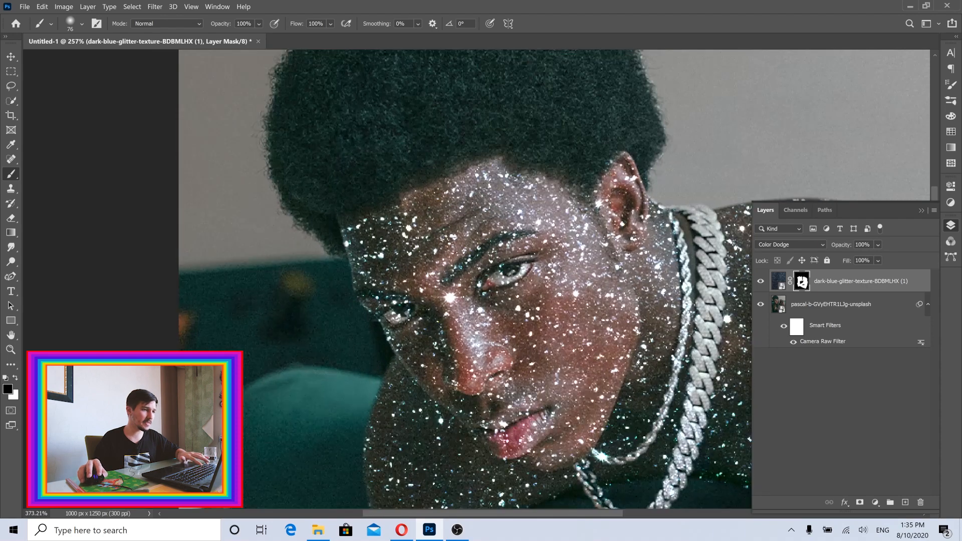
pyautogui.click(16, 379)
pyautogui.press('[')
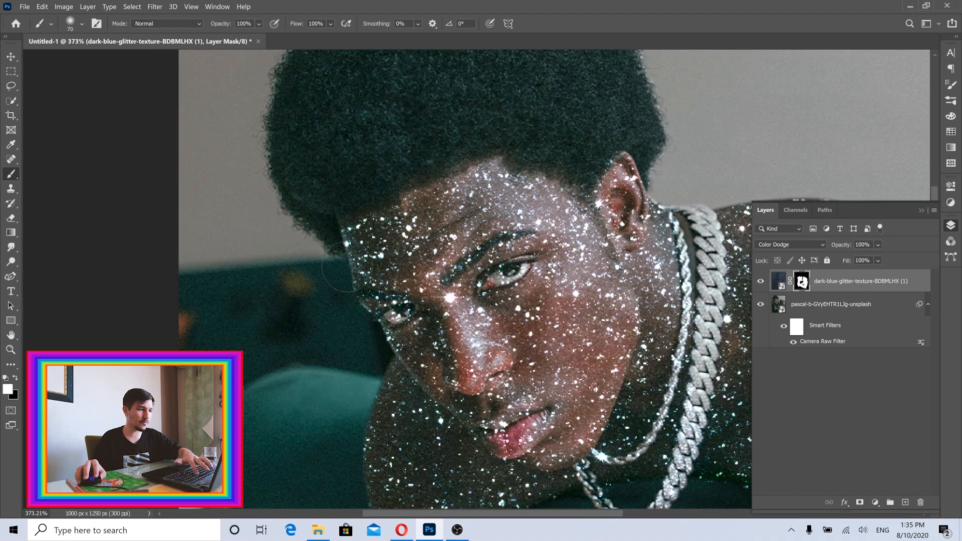
pyautogui.press('[')
pyautogui.press('[')
pyautogui.press('[')
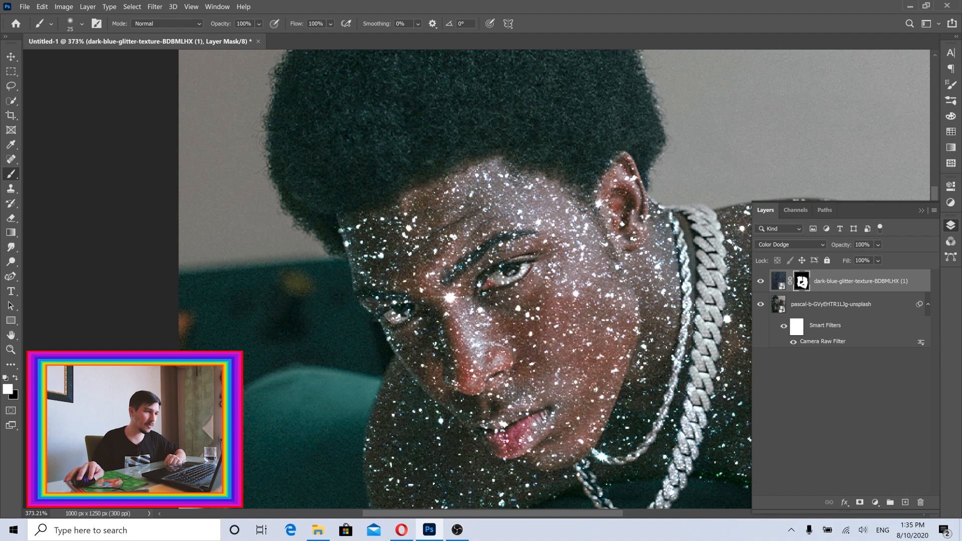
# - Examine the glitter mask's edges around the face, necklaces, bracelet, hands and arms
pyautogui.moveTo(507, 278); pyautogui.dragTo(466, 281)
pyautogui.moveTo(520, 421); pyautogui.dragTo(492, 293)
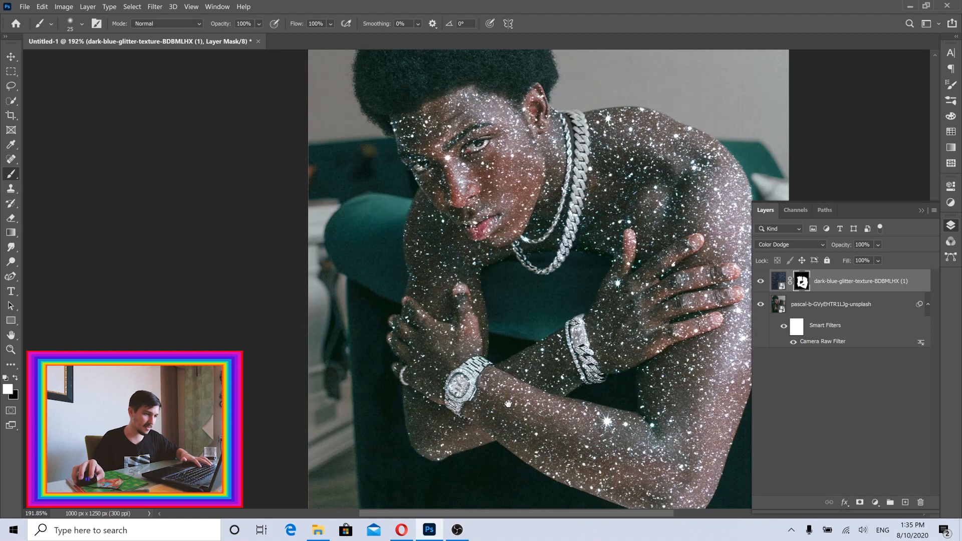
pyautogui.moveTo(508, 403); pyautogui.dragTo(473, 346)
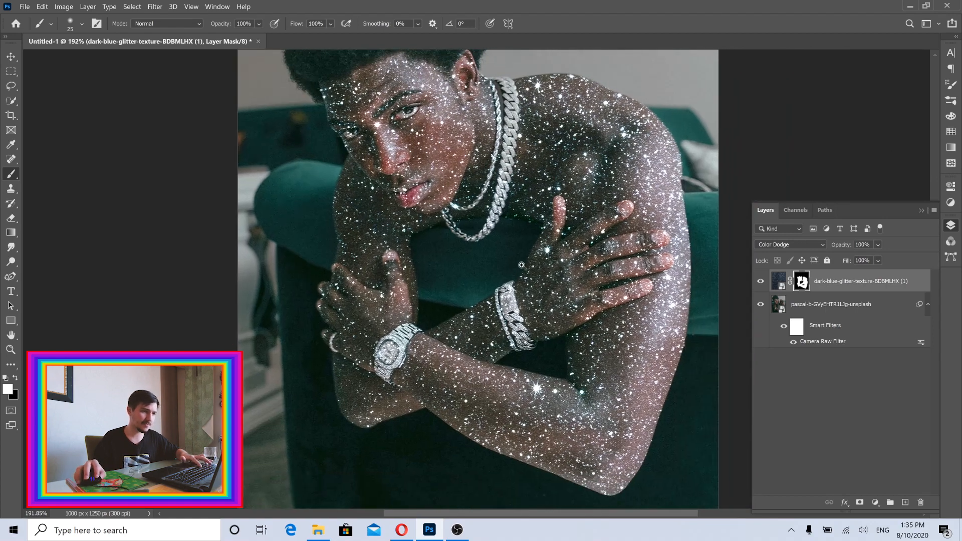
pyautogui.scroll(-3, 522, 264)
pyautogui.scroll(5, 503, 276)
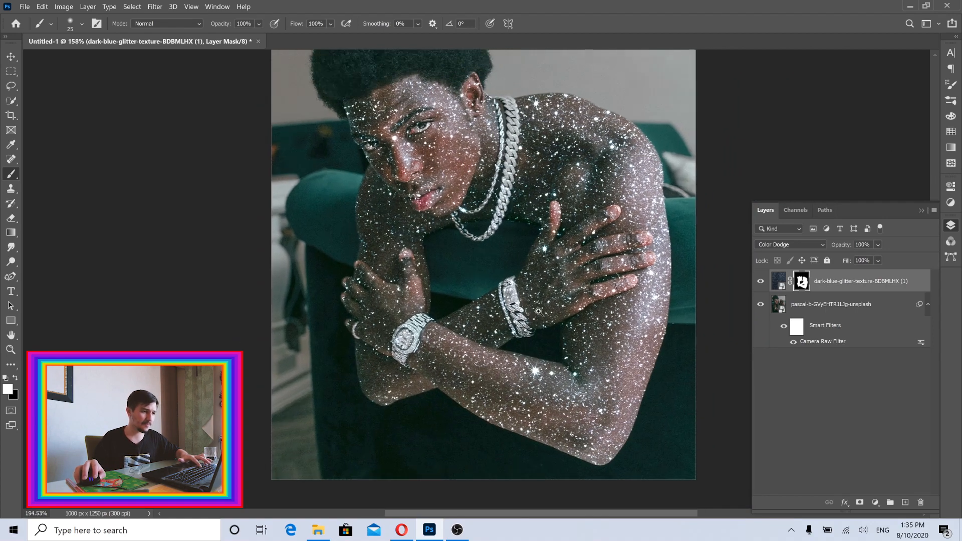
pyautogui.moveTo(429, 272); pyautogui.dragTo(483, 260)
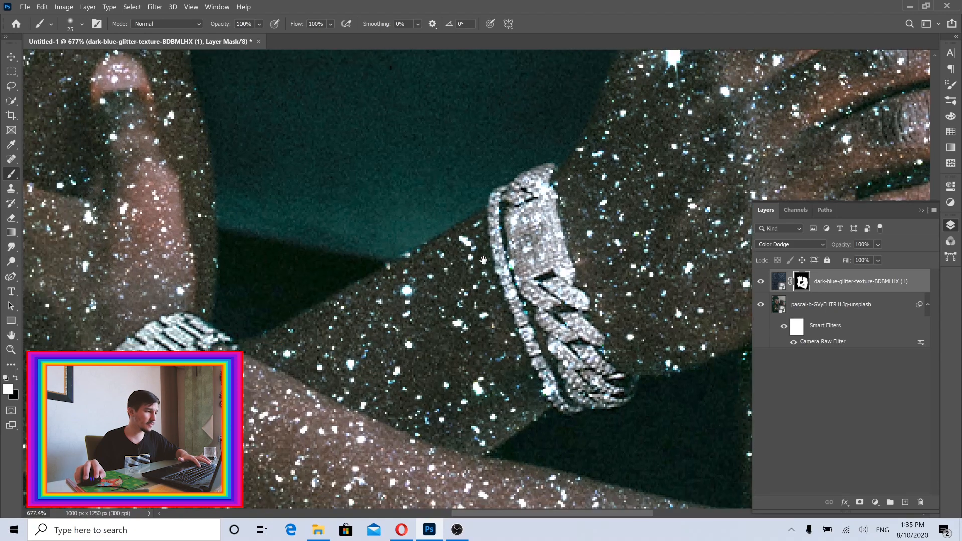
pyautogui.scroll(-6, 483, 250)
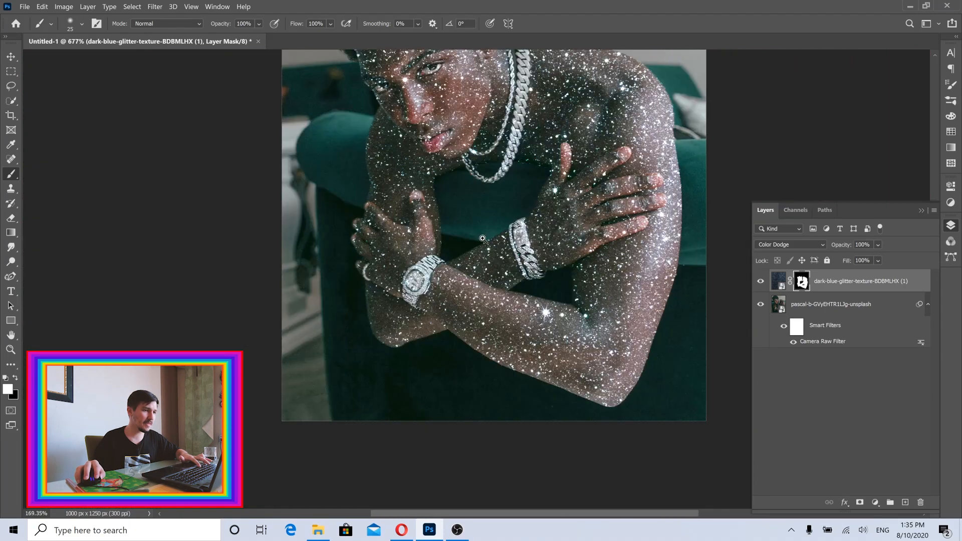
pyautogui.moveTo(483, 239); pyautogui.dragTo(485, 242)
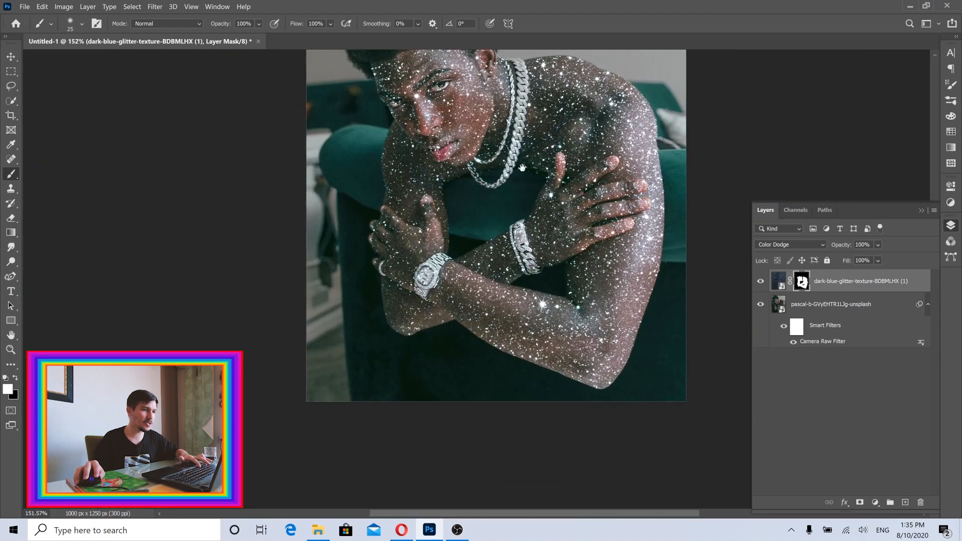
pyautogui.moveTo(518, 185); pyautogui.dragTo(517, 255)
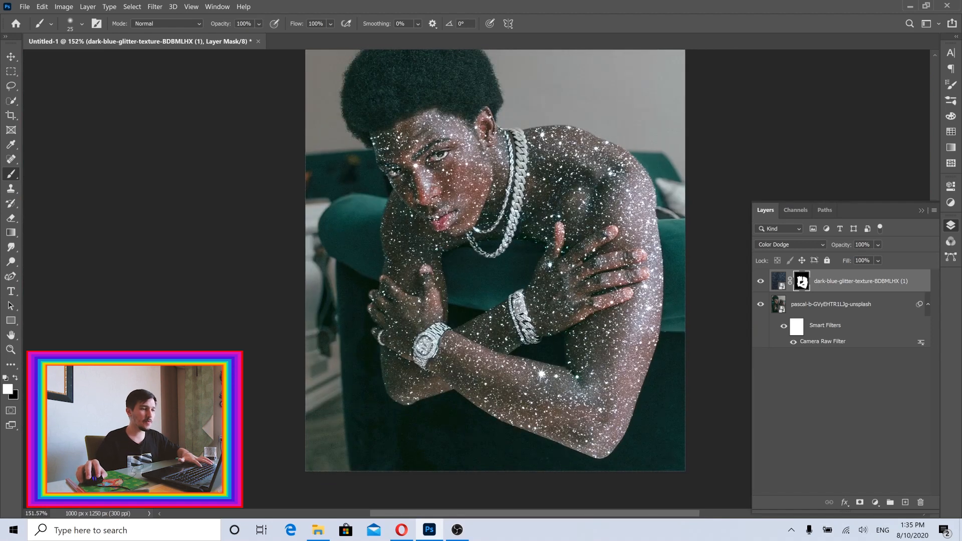
# - Save the document as rihannasong in Photoshop PSD format with Maximize Compatibility enabled
pyautogui.click(849, 393)
pyautogui.click(835, 281)
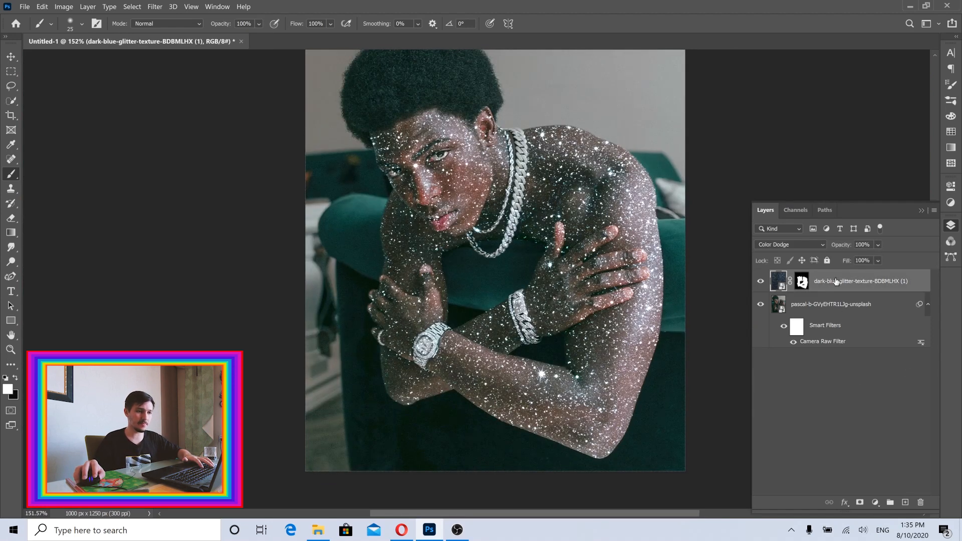
pyautogui.press('v')
pyautogui.click(17, 7)
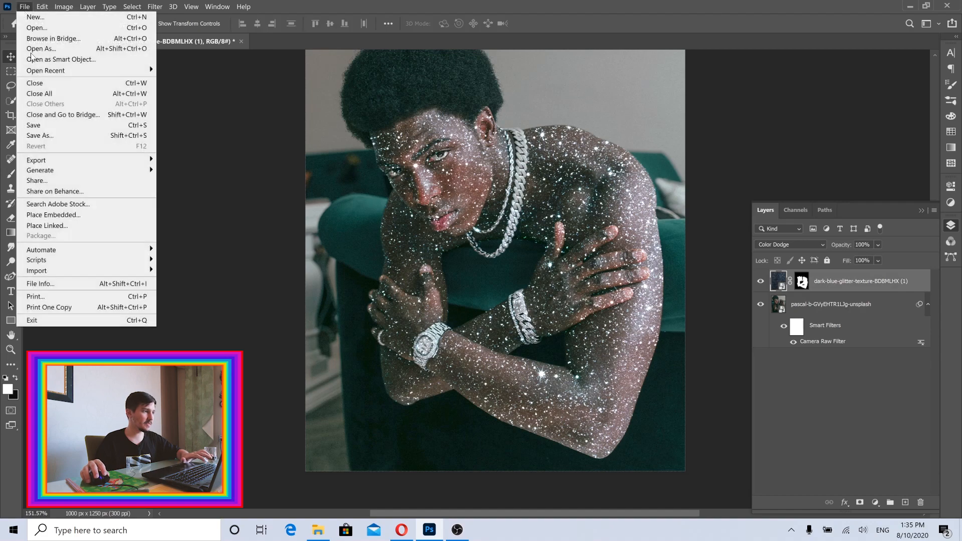
pyautogui.click(41, 127)
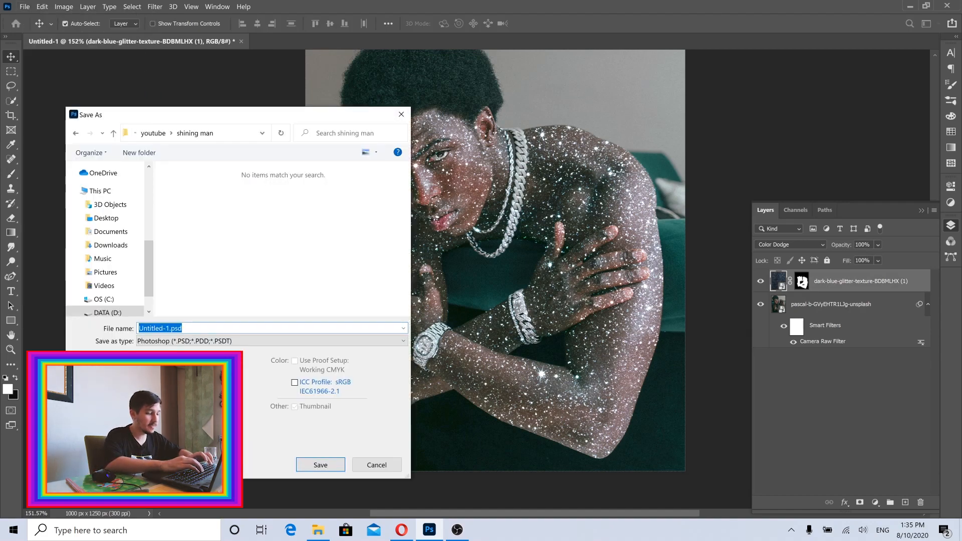
pyautogui.write('rihannasong')
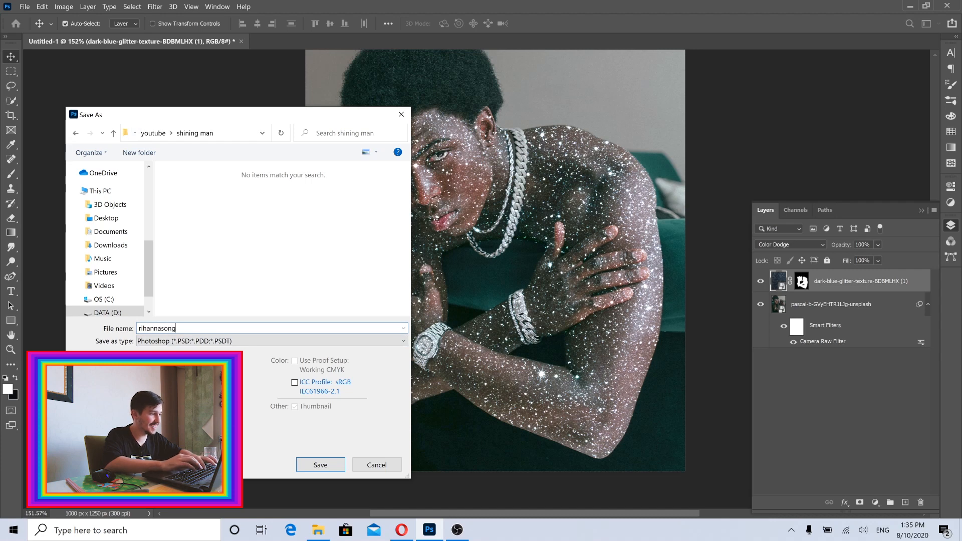
pyautogui.press('Return')
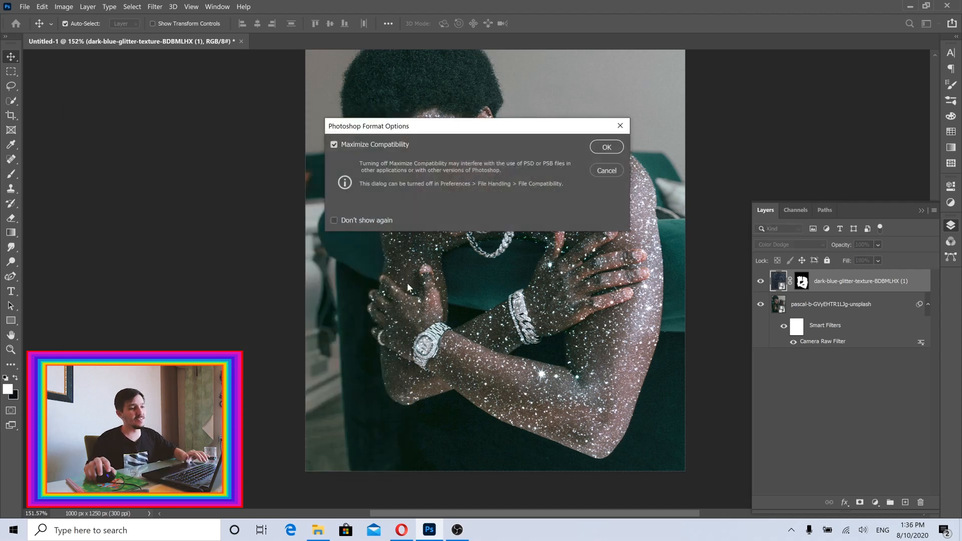
pyautogui.click(602, 151)
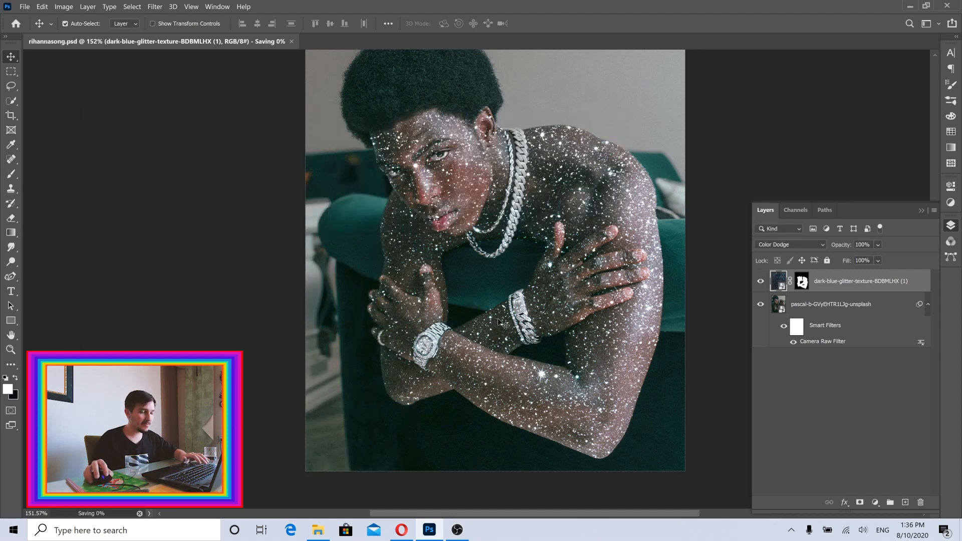
# - Unlink the mask from the texture on the dark-blue-glitter-texture layer
pyautogui.click(775, 394)
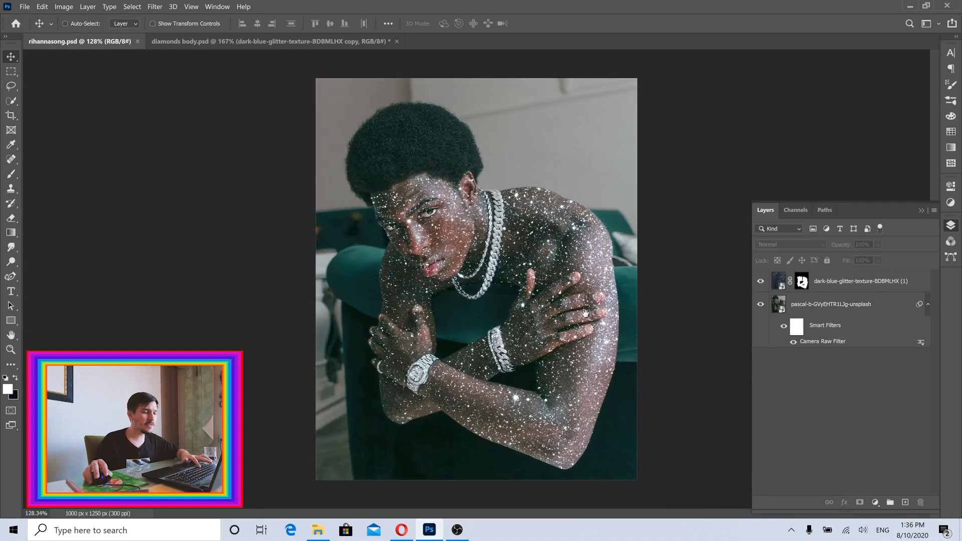
pyautogui.moveTo(510, 229); pyautogui.dragTo(523, 240)
pyautogui.hotkey('ctrl', '0')
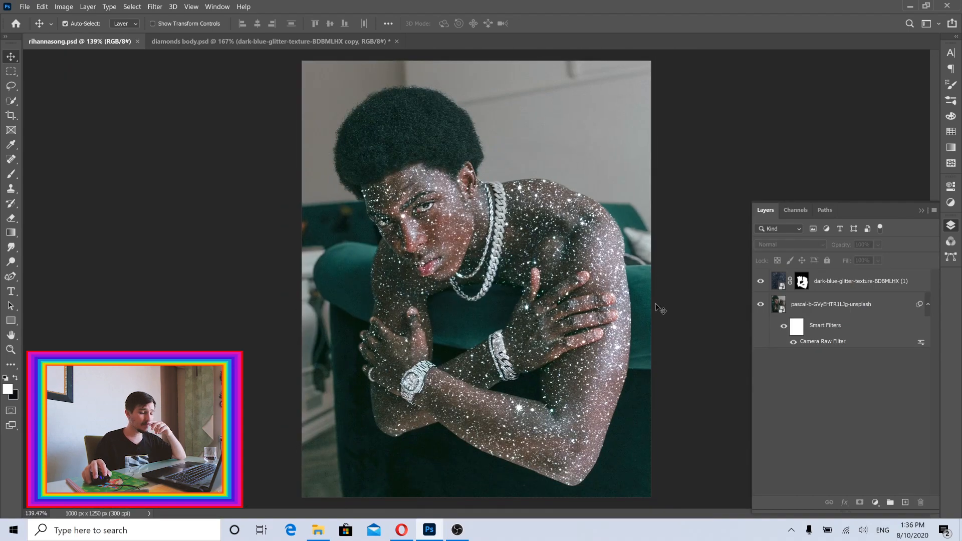
pyautogui.click(860, 285)
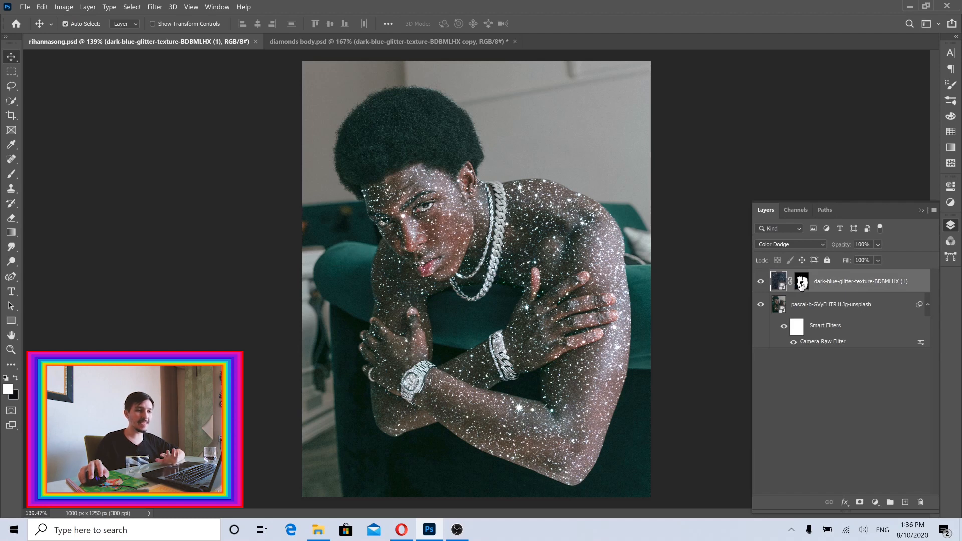
pyautogui.click(791, 282)
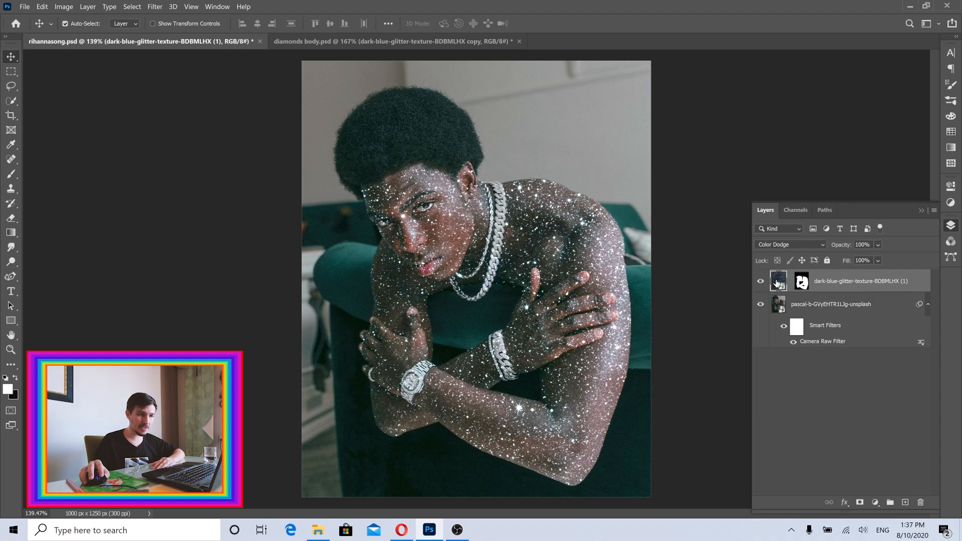
# - Scale the glitter texture proportionally to about 39.79%, re-centre it over the man at about X 482 px, Y 625 px, and relink its mask
pyautogui.click(43, 7)
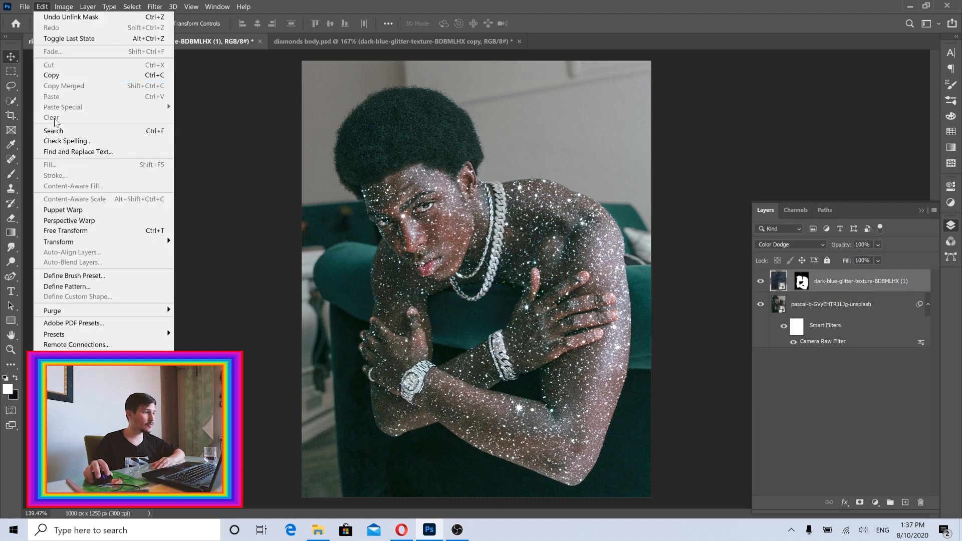
pyautogui.click(62, 231)
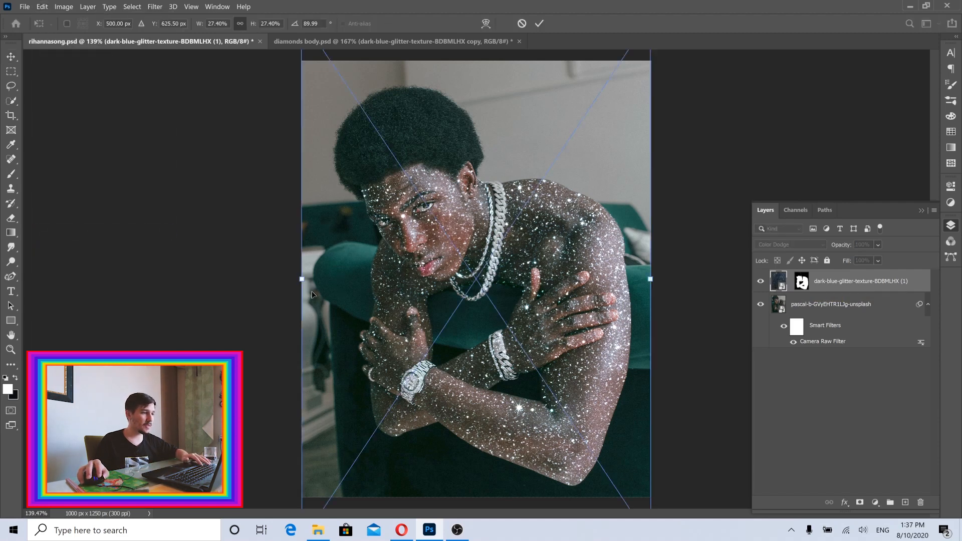
pyautogui.moveTo(240, 278); pyautogui.dragTo(144, 277)
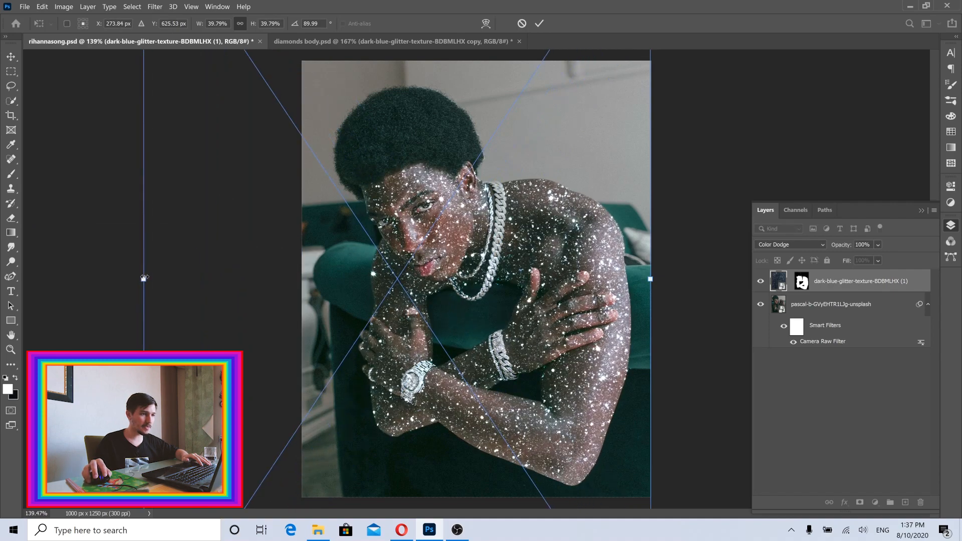
pyautogui.moveTo(412, 311); pyautogui.dragTo(498, 313)
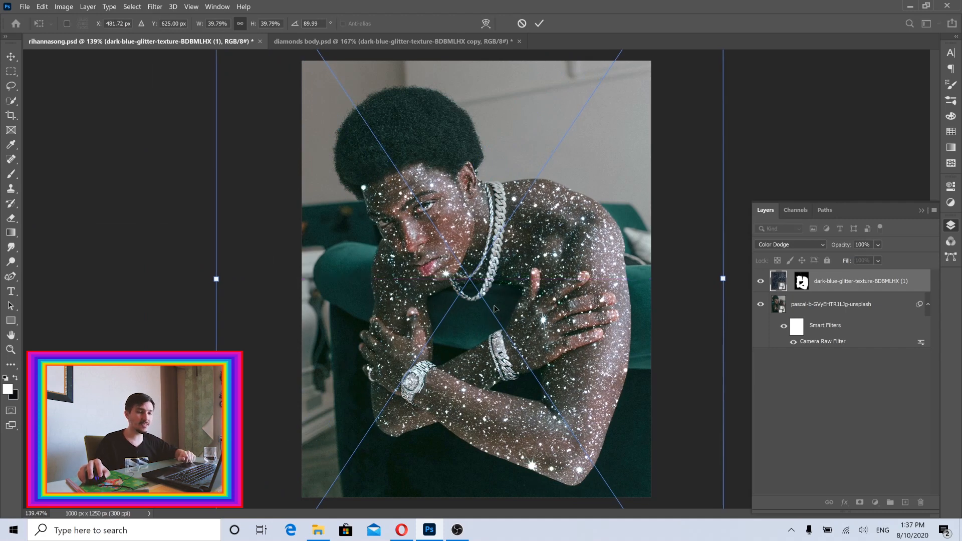
pyautogui.click(538, 24)
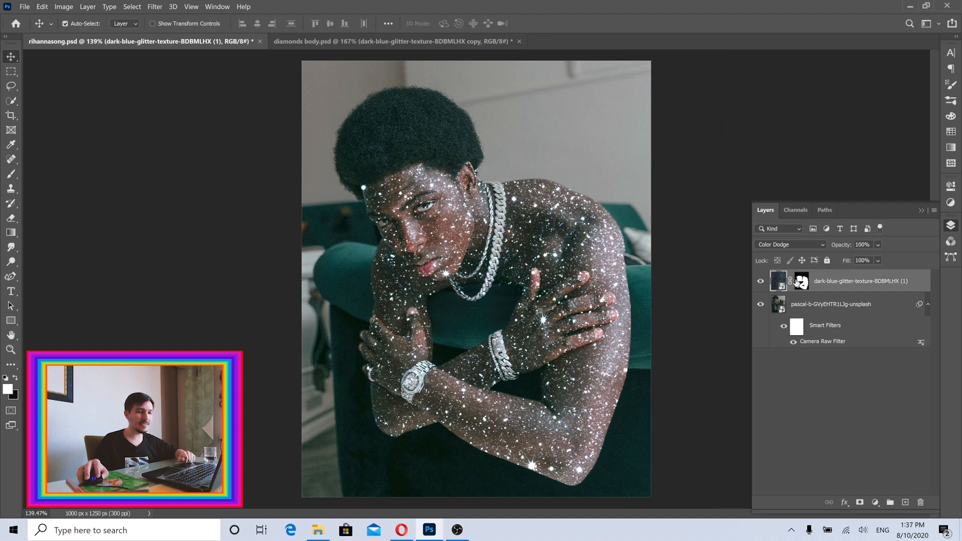
pyautogui.click(816, 431)
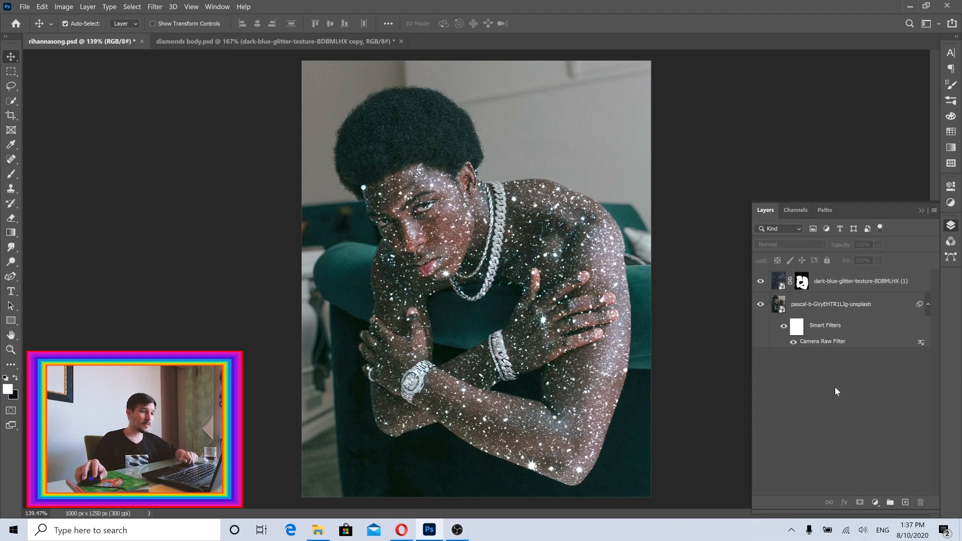
# - Duplicate the masked Color Dodge glitter texture layer to intensify the sparkle on the skin
pyautogui.moveTo(536, 314)
pyautogui.mouseDown()
pyautogui.moveTo(559, 320)
pyautogui.moveTo(545, 318)
pyautogui.mouseUp()
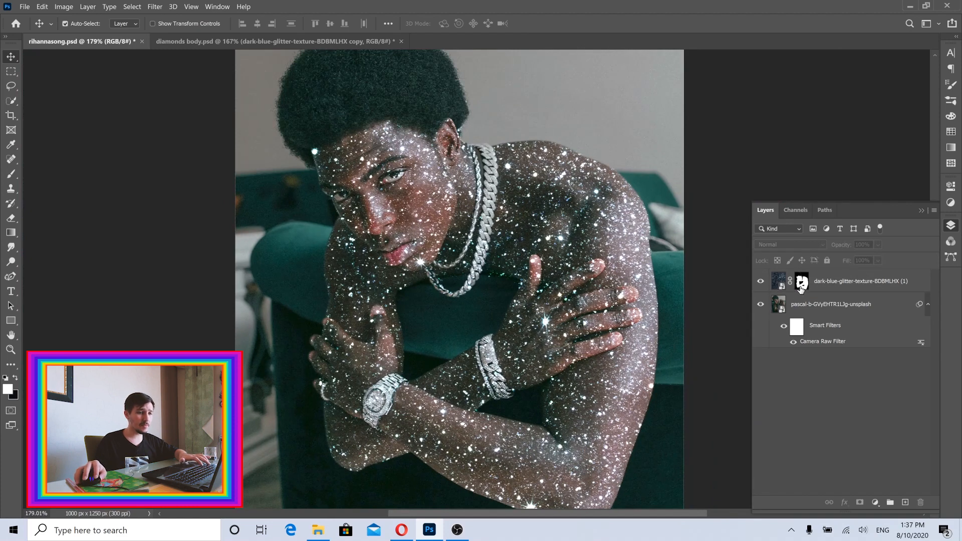
pyautogui.moveTo(593, 325)
pyautogui.mouseDown()
pyautogui.moveTo(566, 312)
pyautogui.moveTo(589, 317)
pyautogui.mouseUp()
pyautogui.click(839, 288)
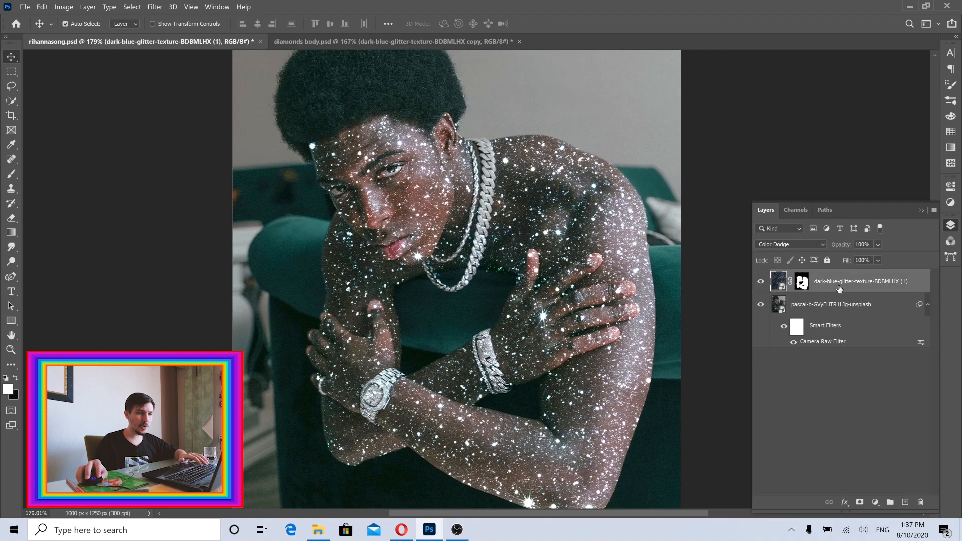
pyautogui.hotkey('ctrl', 'j')
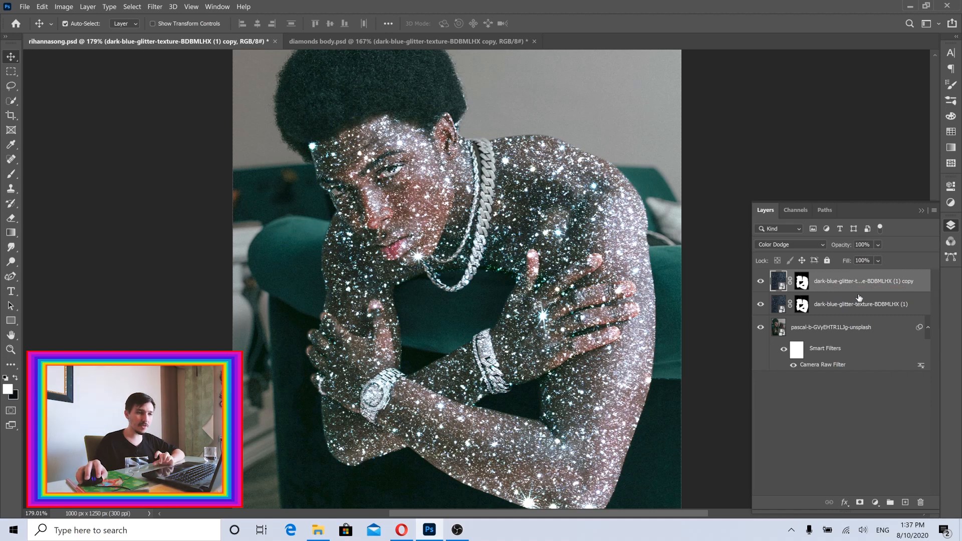
# - Create a new layer group above the glitter layers and move the duplicated glitter layer into it
pyautogui.click(891, 502)
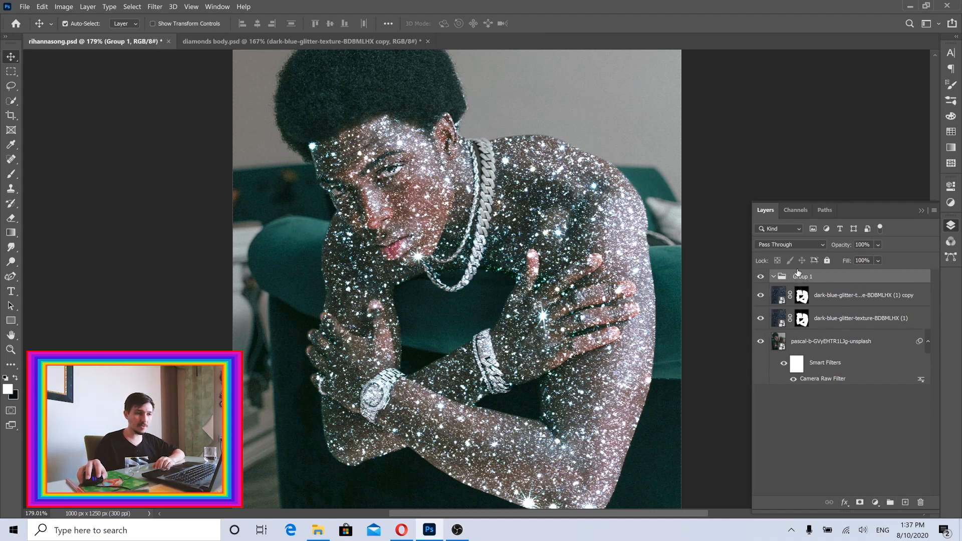
pyautogui.click(842, 299)
pyautogui.moveTo(827, 299); pyautogui.dragTo(829, 280)
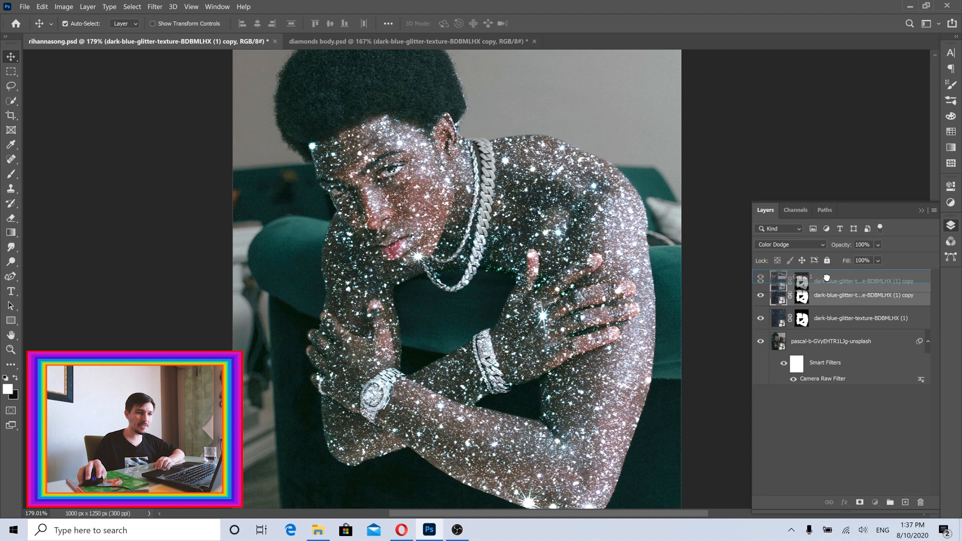
pyautogui.moveTo(827, 277); pyautogui.dragTo(827, 281)
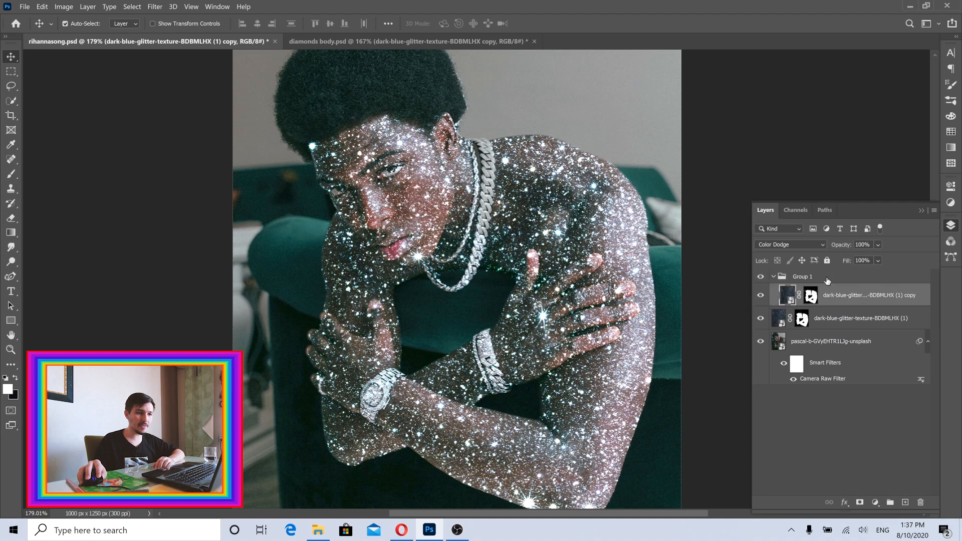
pyautogui.click(772, 278)
pyautogui.click(774, 280)
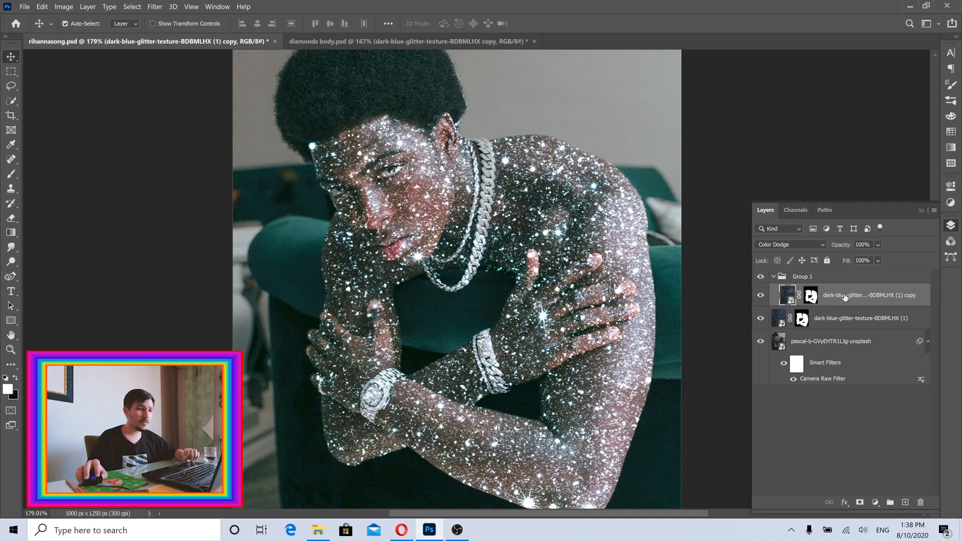
pyautogui.moveTo(540, 232)
pyautogui.mouseDown()
pyautogui.moveTo(576, 237)
pyautogui.moveTo(536, 231)
pyautogui.mouseUp()
pyautogui.hotkey('ctrl', '0')
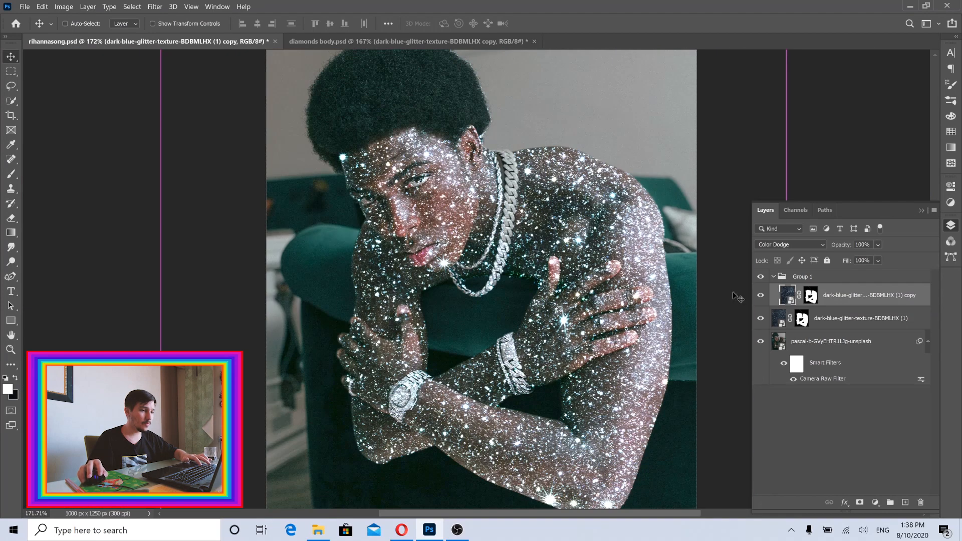
# - Hide Group 1 and select the white sparkles across the whole image with the Magic Wand Tool
pyautogui.click(14, 101)
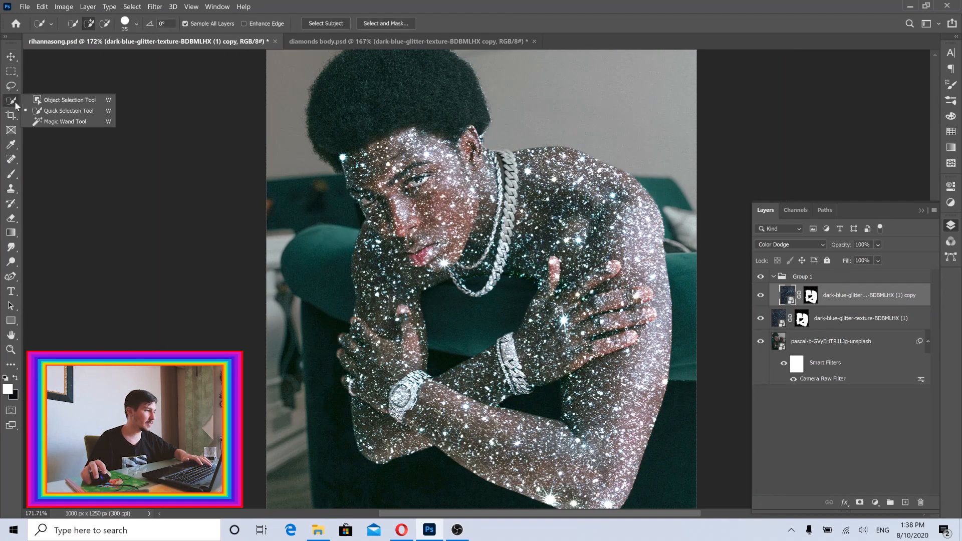
pyautogui.click(61, 122)
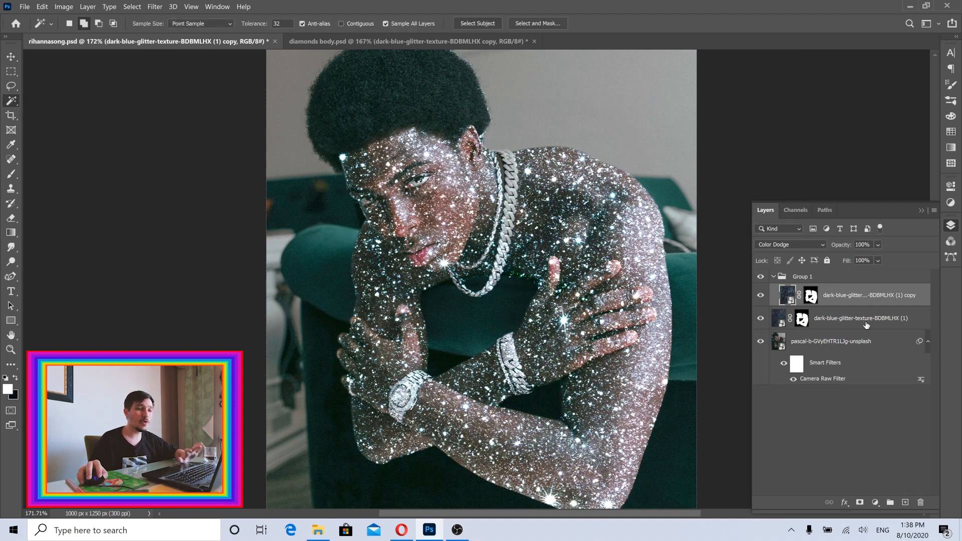
pyautogui.click(810, 277)
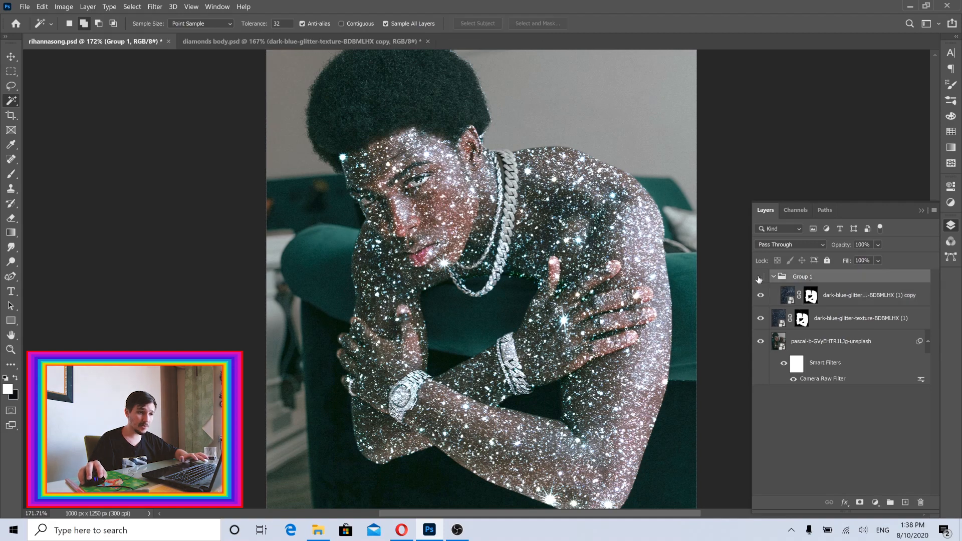
pyautogui.click(760, 277)
pyautogui.moveTo(610, 215); pyautogui.dragTo(632, 223)
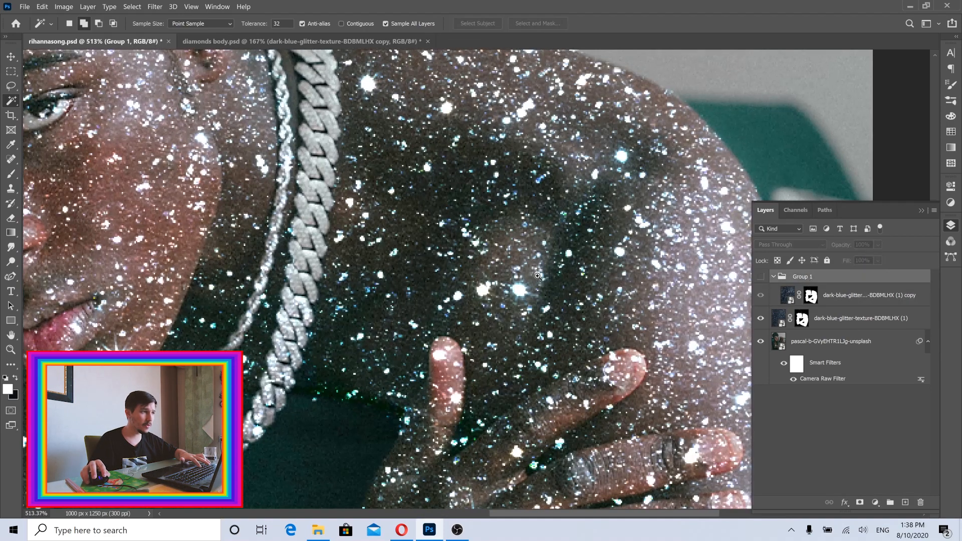
pyautogui.moveTo(537, 276); pyautogui.dragTo(548, 303)
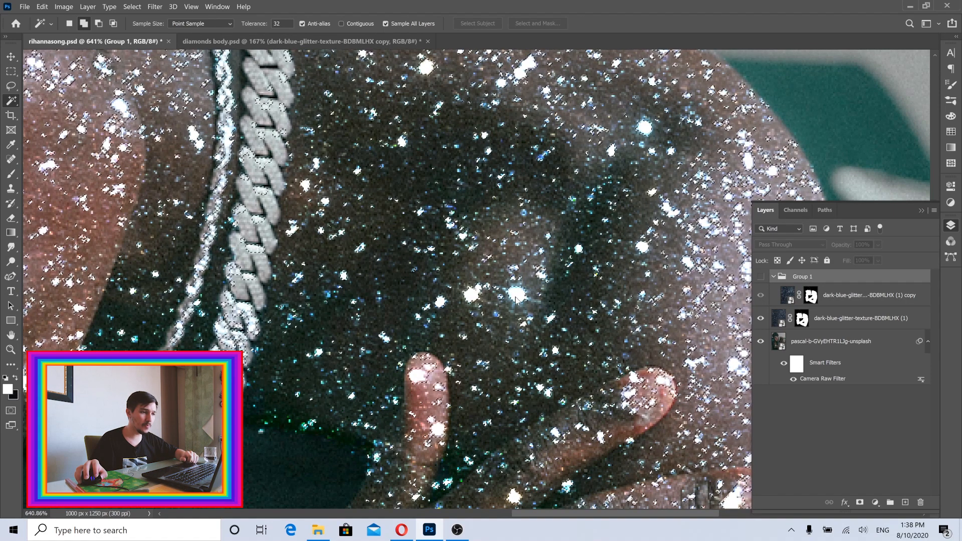
pyautogui.moveTo(530, 221); pyautogui.dragTo(486, 221)
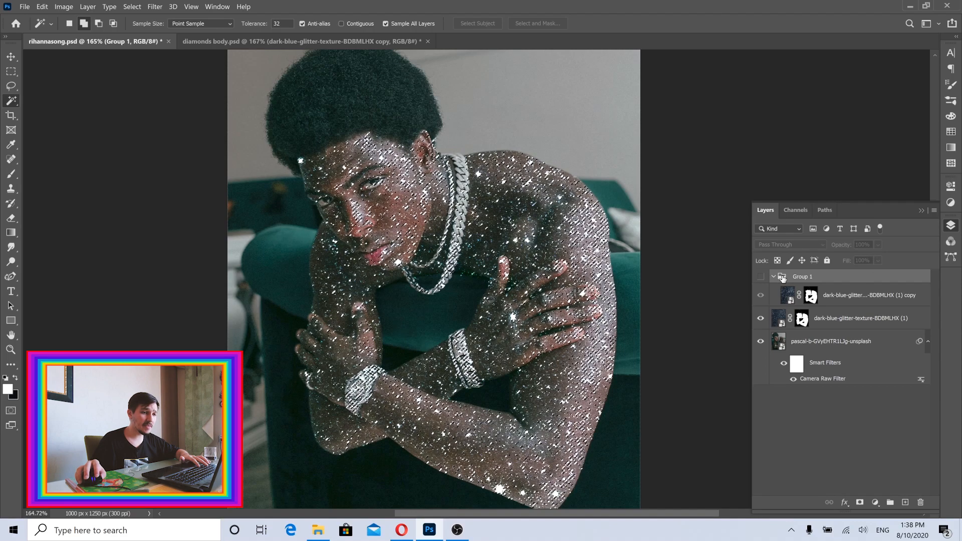
# - Add a layer mask to Group 1 from the sparkle selection and make the group visible again
pyautogui.click(860, 503)
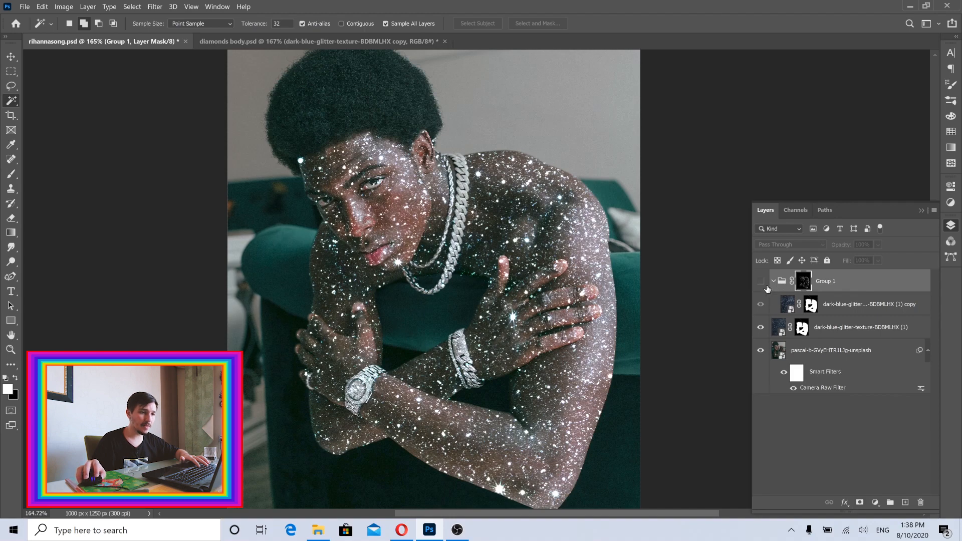
pyautogui.click(837, 309)
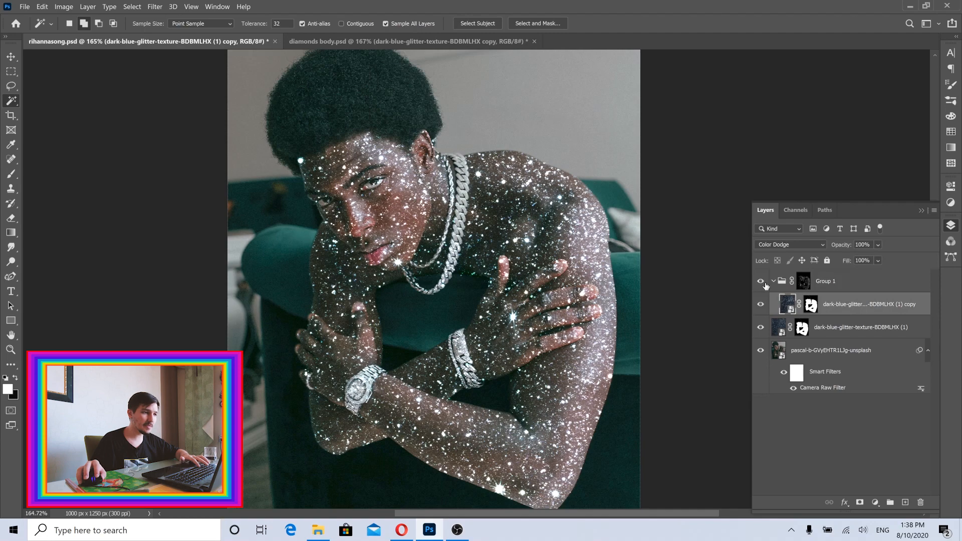
pyautogui.scroll(3, 462, 229)
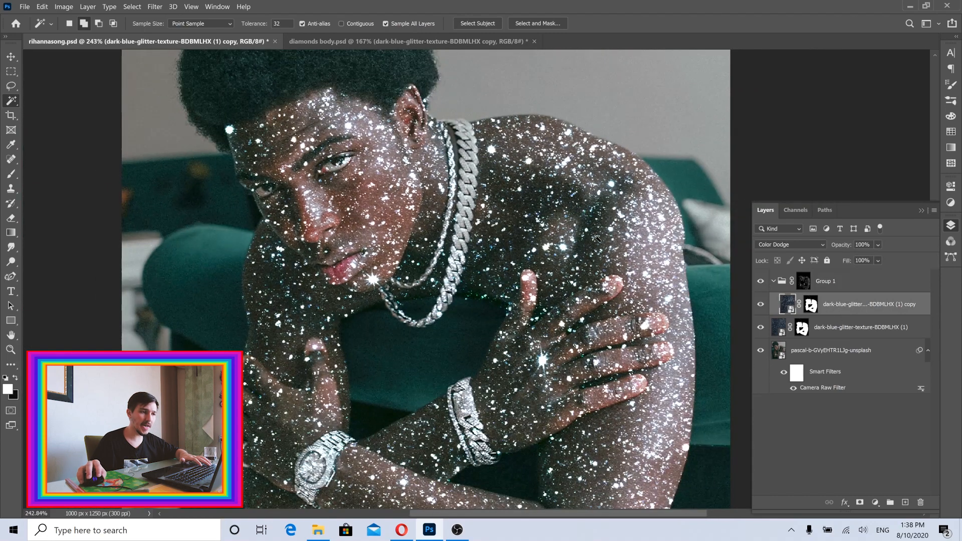
# - Hide the dark-blue-glitter-texture layer below Group 1 and collapse the group
pyautogui.click(760, 328)
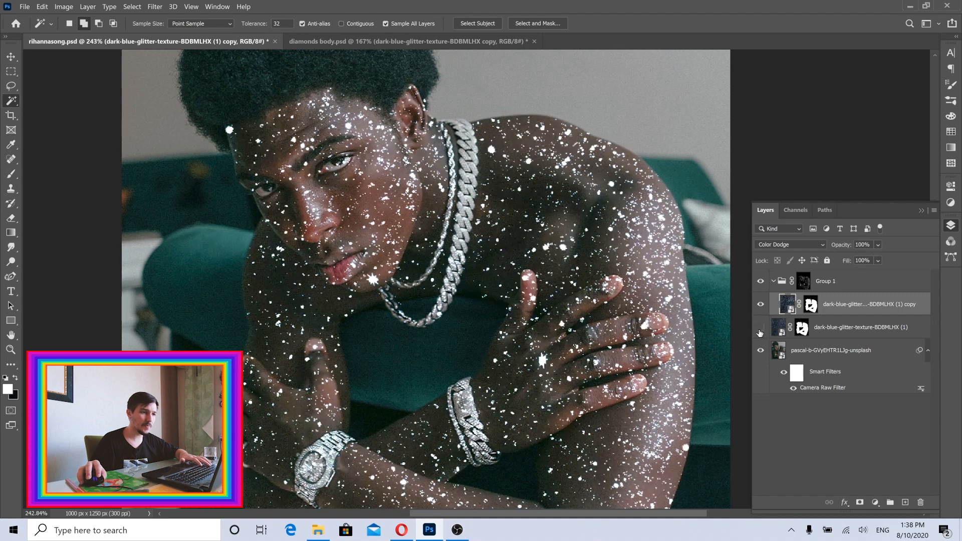
pyautogui.scroll(-2, 474, 272)
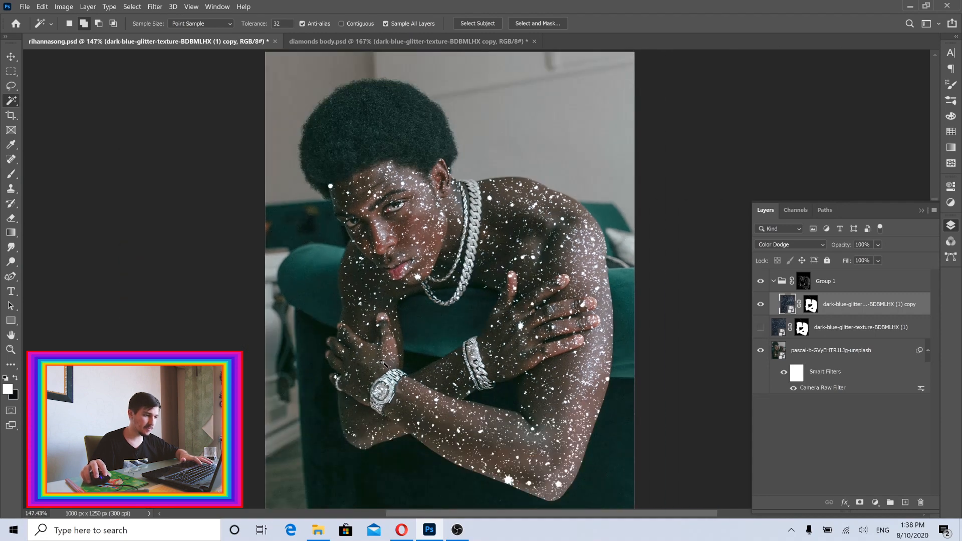
pyautogui.click(774, 281)
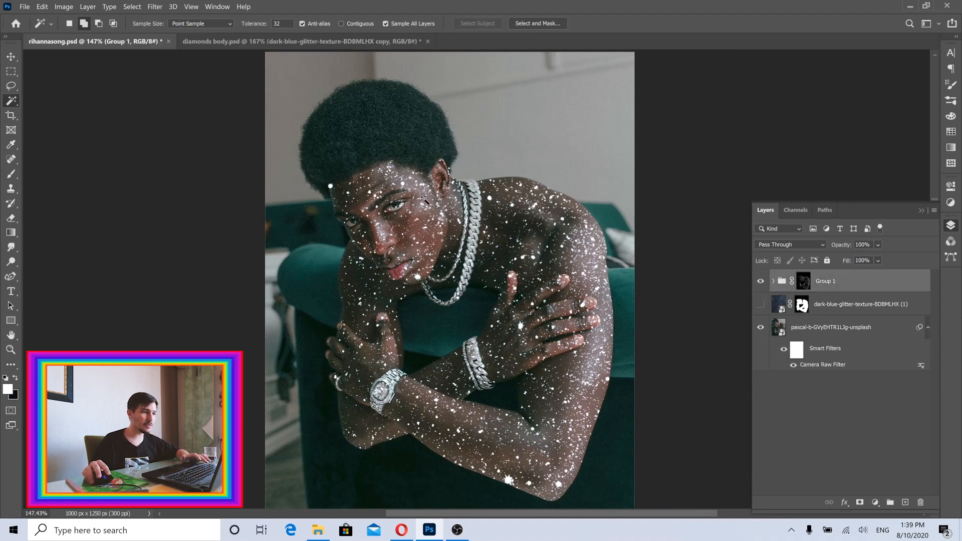
# - Add a white Outer Glow layer effect to Group 1, with the dialog moved clear of the man
pyautogui.rightClick(897, 282)
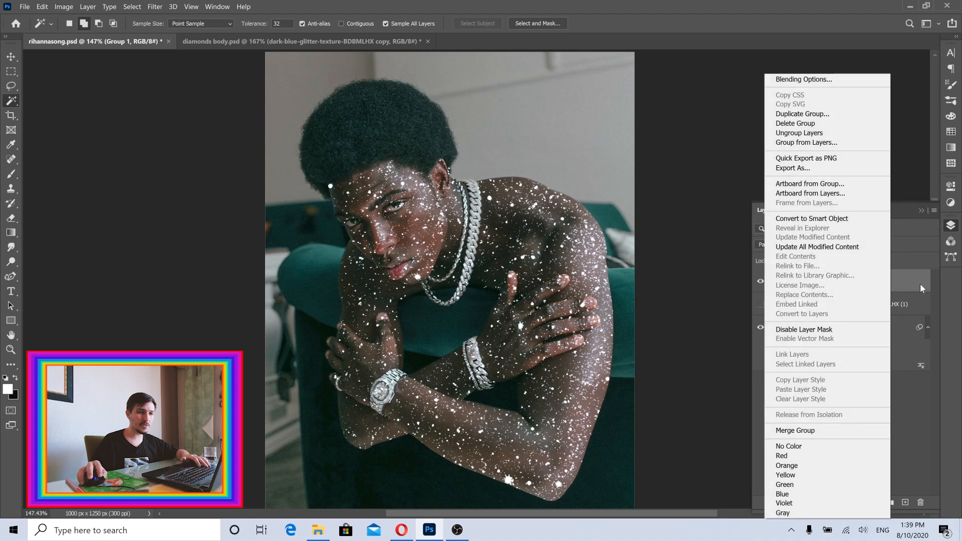
pyautogui.click(777, 79)
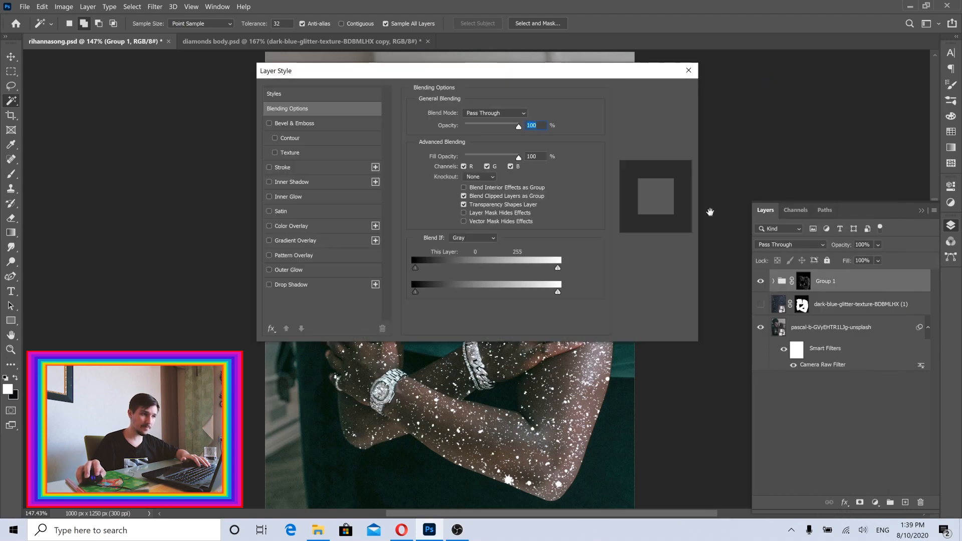
pyautogui.click(289, 270)
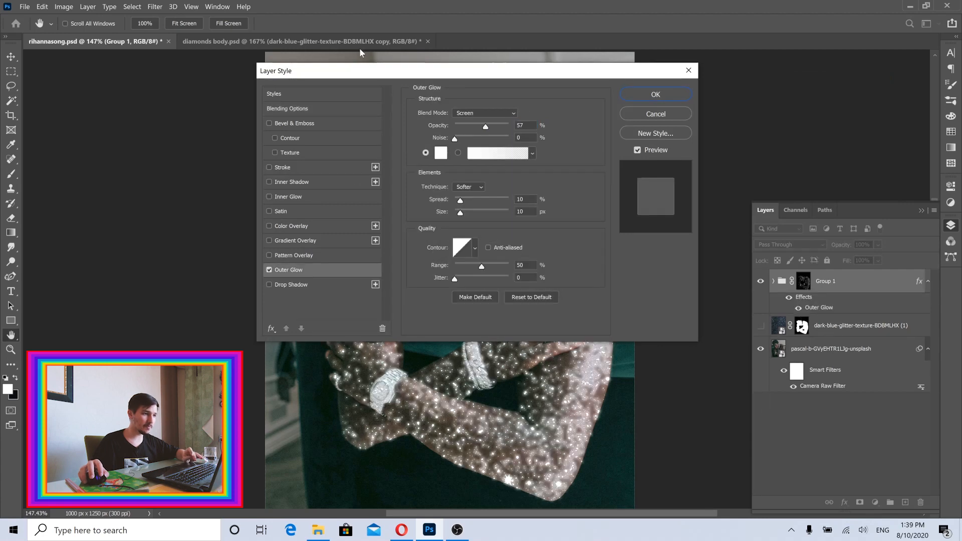
pyautogui.moveTo(355, 77); pyautogui.dragTo(700, 48)
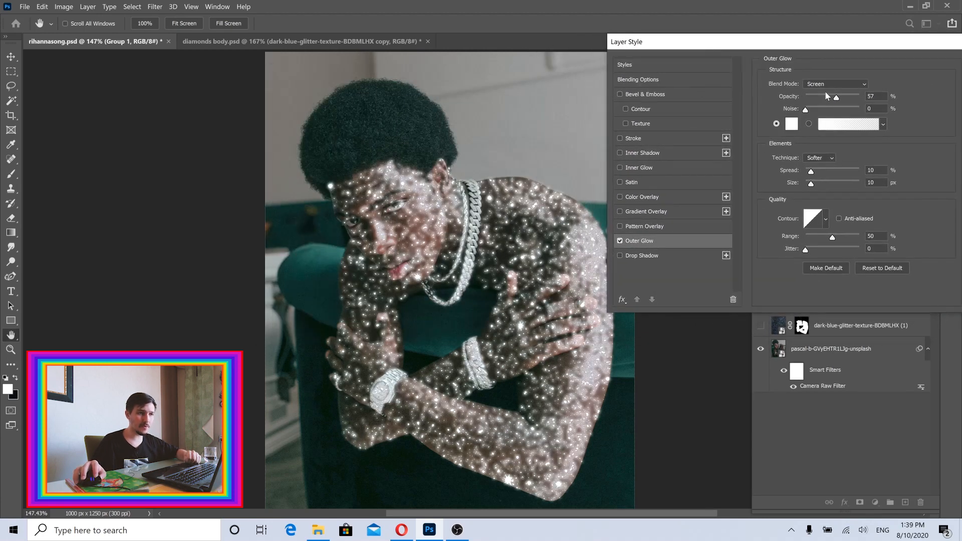
# - Set the outer glow to 100% opacity, 1% spread, 8 px size and Normal blend mode, and apply it
pyautogui.moveTo(840, 97); pyautogui.dragTo(861, 98)
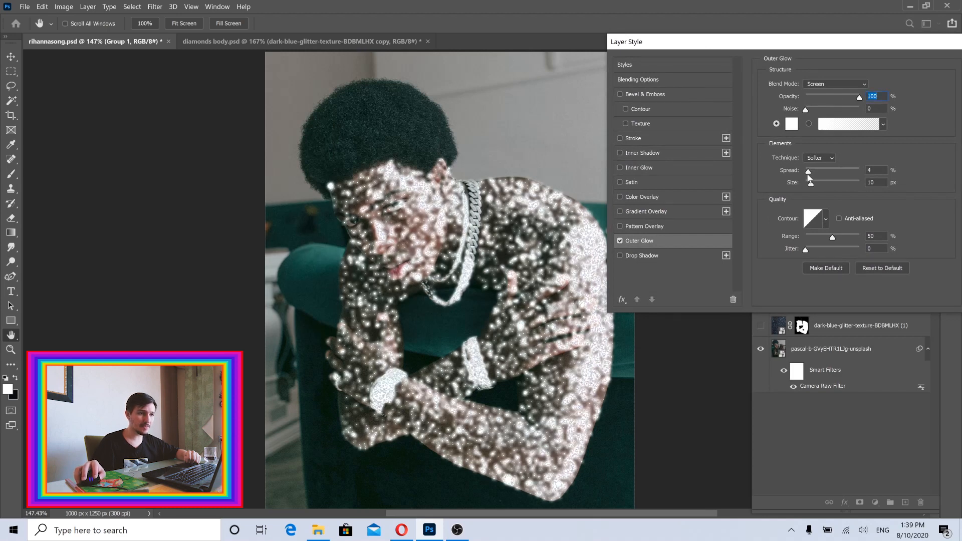
pyautogui.moveTo(809, 177); pyautogui.dragTo(807, 183)
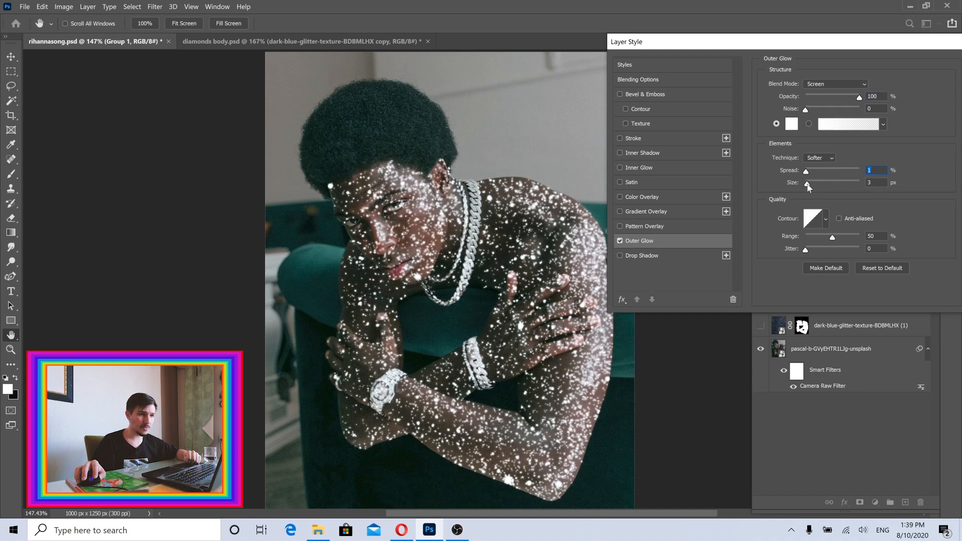
pyautogui.moveTo(808, 183); pyautogui.dragTo(809, 184)
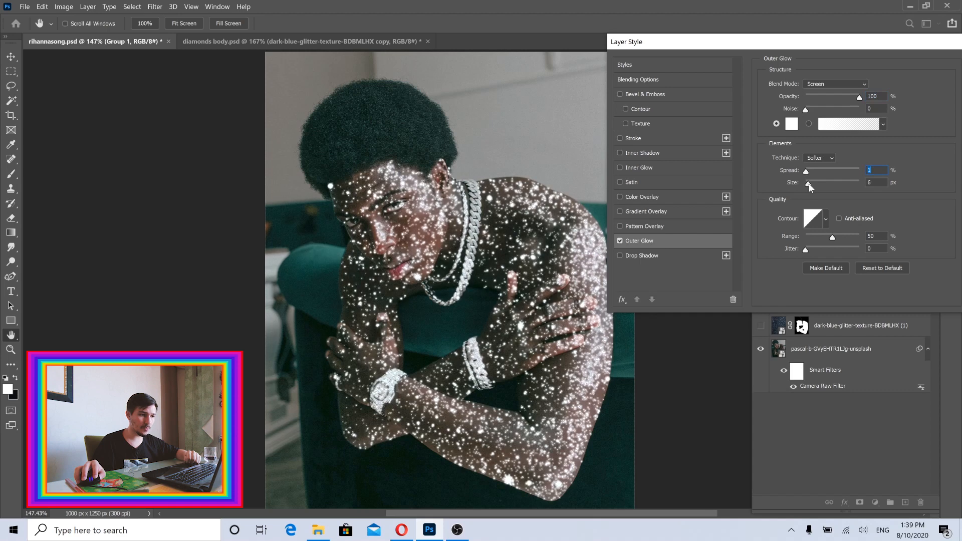
pyautogui.press('Tab')
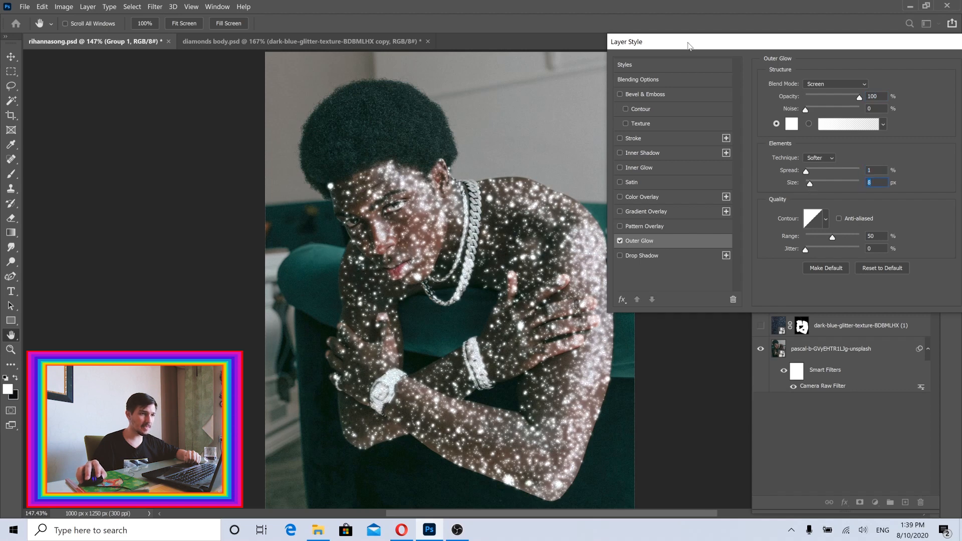
pyautogui.click(825, 86)
pyautogui.click(828, 94)
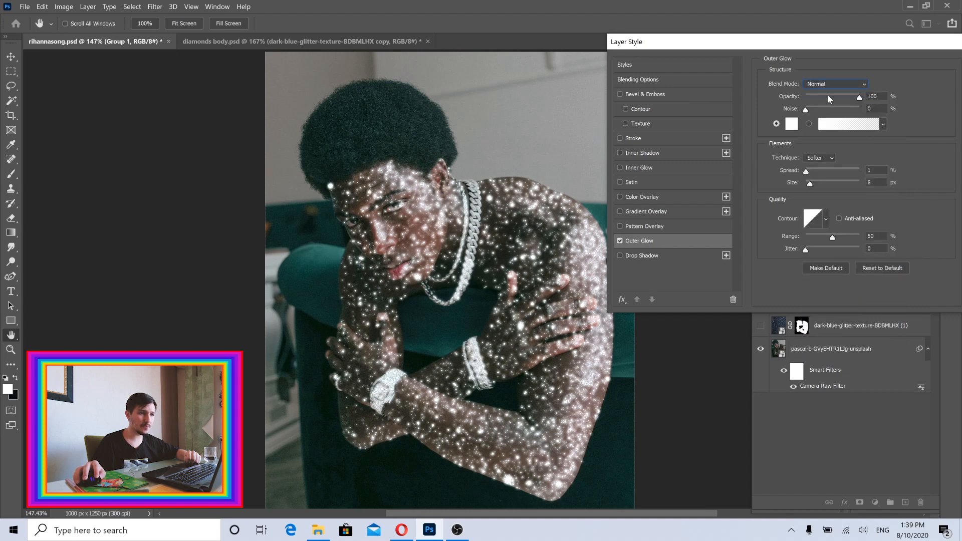
pyautogui.moveTo(780, 45); pyautogui.dragTo(667, 58)
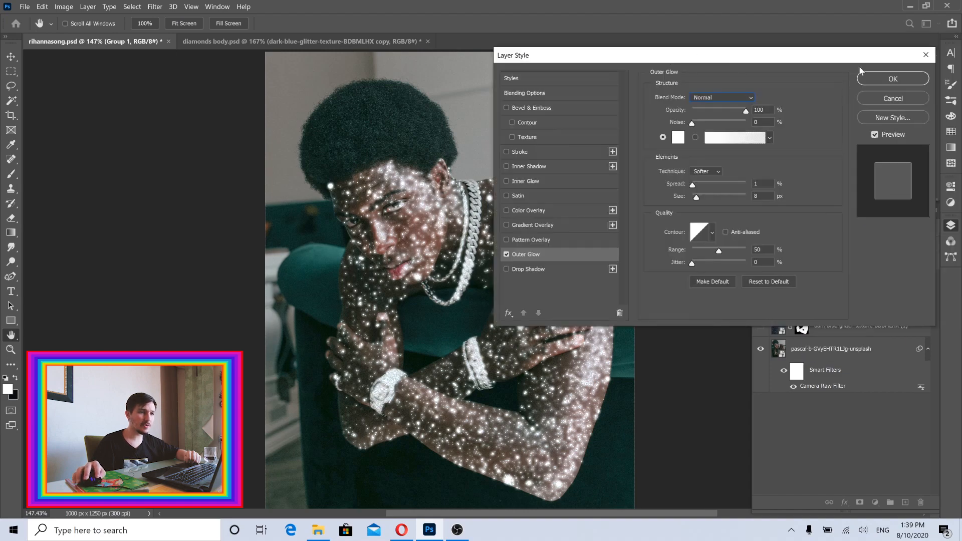
pyautogui.click(893, 79)
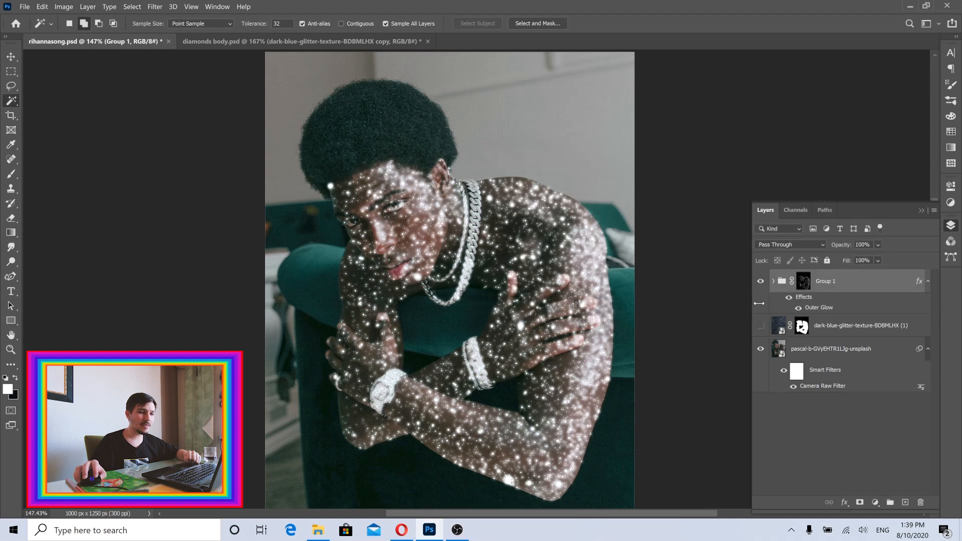
# - Show the glitter texture layer below Group 1 again and compare the image with the group hidden and shown
pyautogui.click(835, 328)
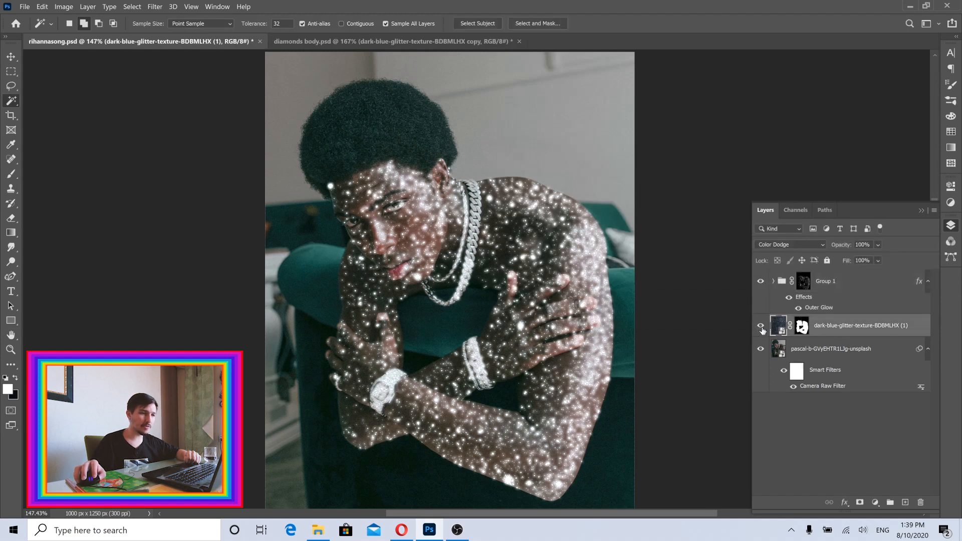
pyautogui.click(761, 325)
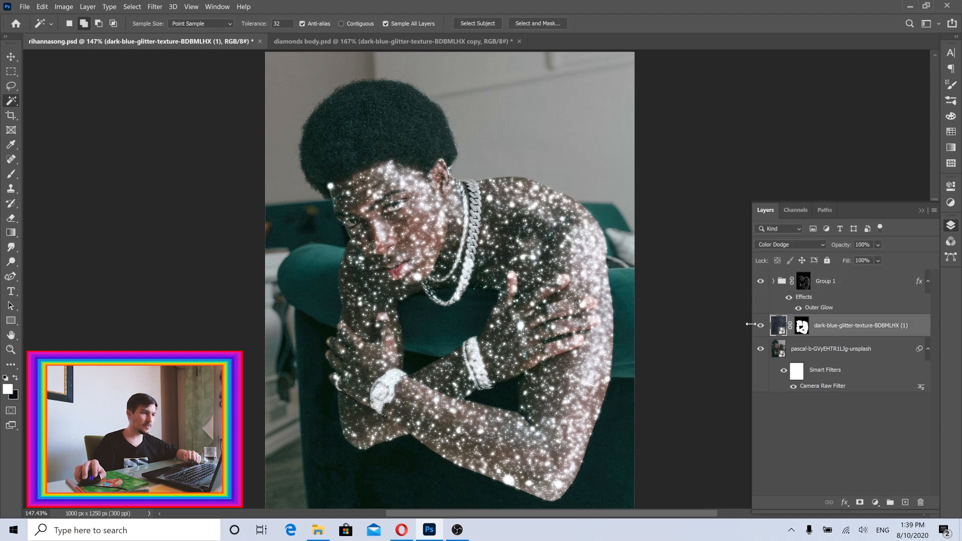
pyautogui.click(759, 283)
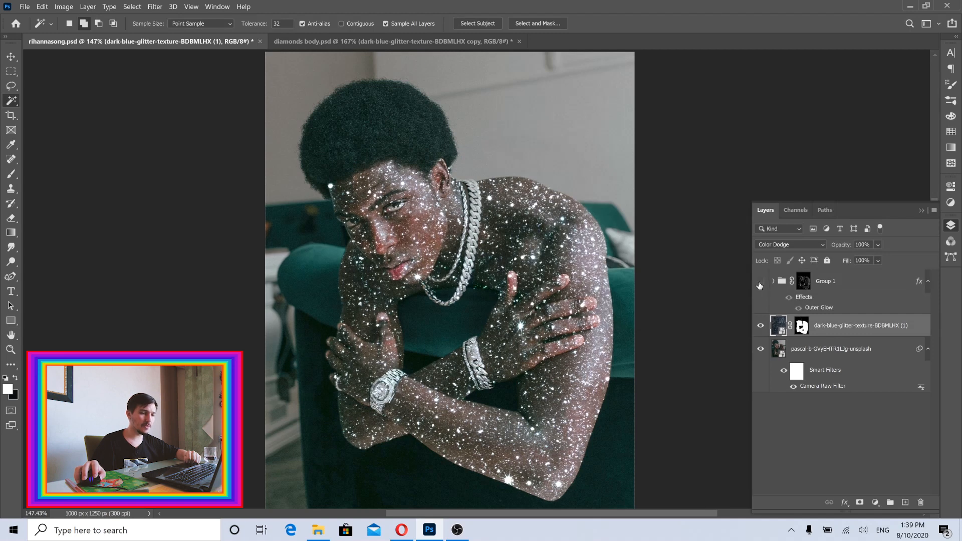
pyautogui.click(759, 282)
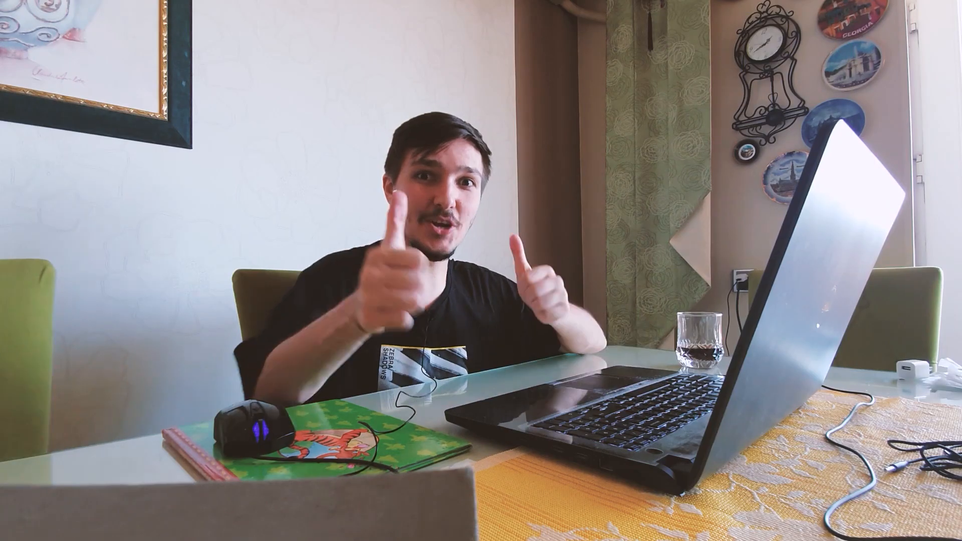
# - Reduce the opacity of Group 1's outer glow to 77%, apply the layer style, and deselect all layers
pyautogui.click(853, 284)
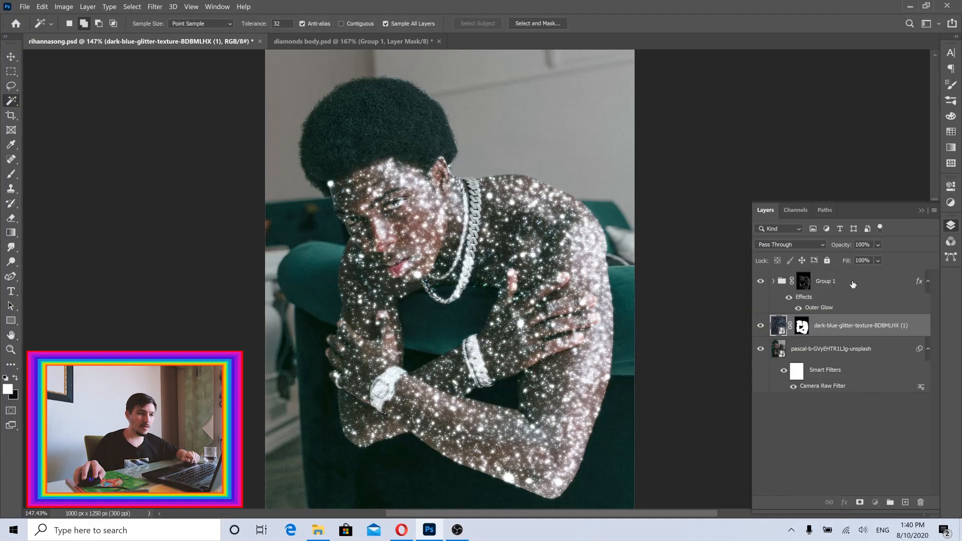
pyautogui.doubleClick(826, 309)
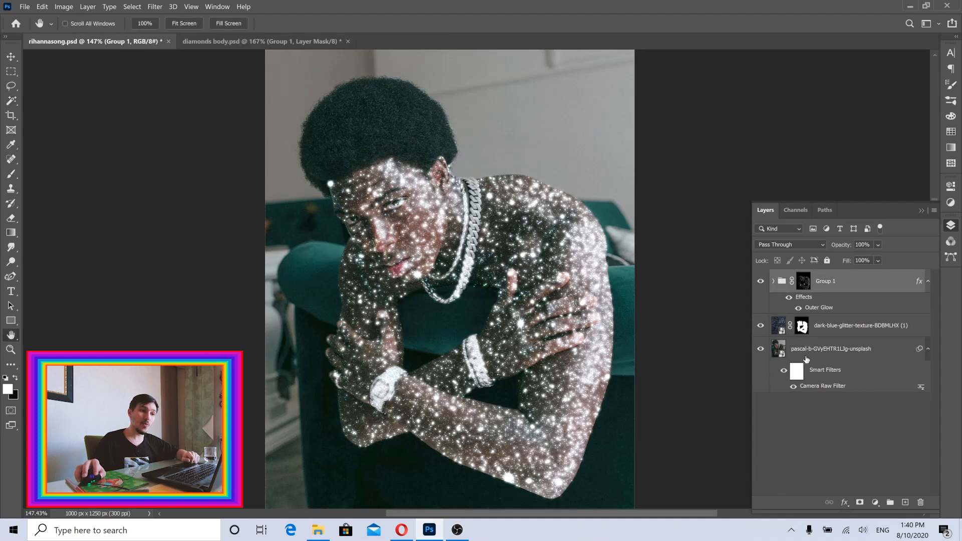
pyautogui.moveTo(642, 61); pyautogui.dragTo(733, 92)
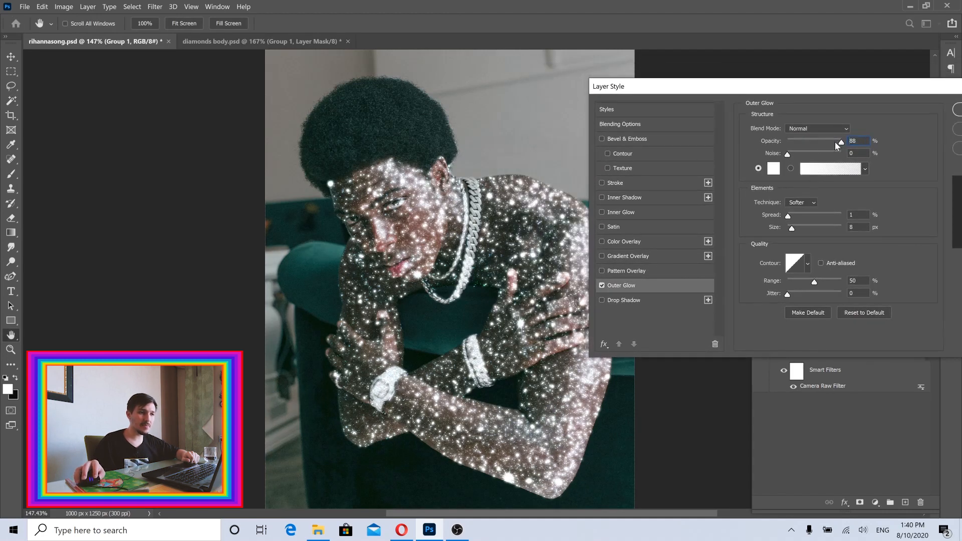
pyautogui.moveTo(835, 143); pyautogui.dragTo(830, 142)
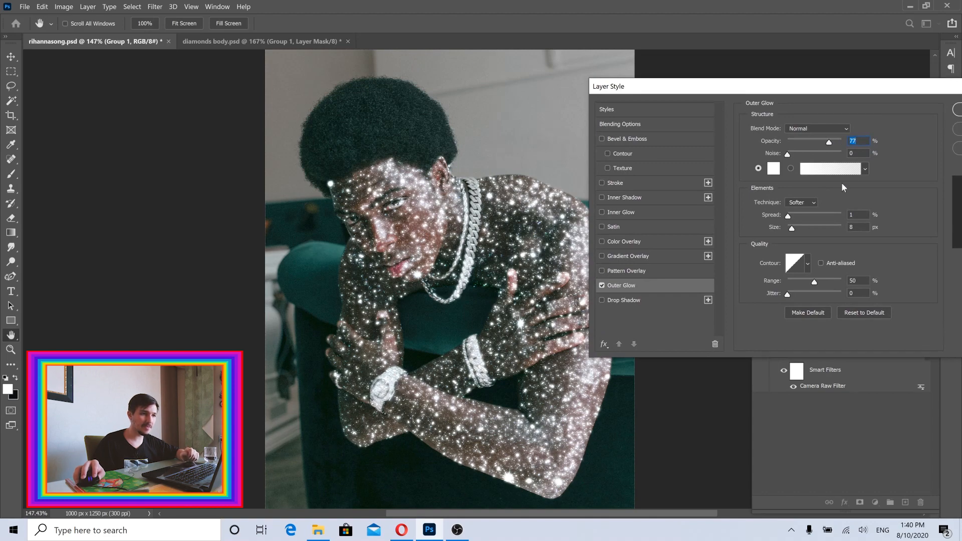
pyautogui.click(957, 110)
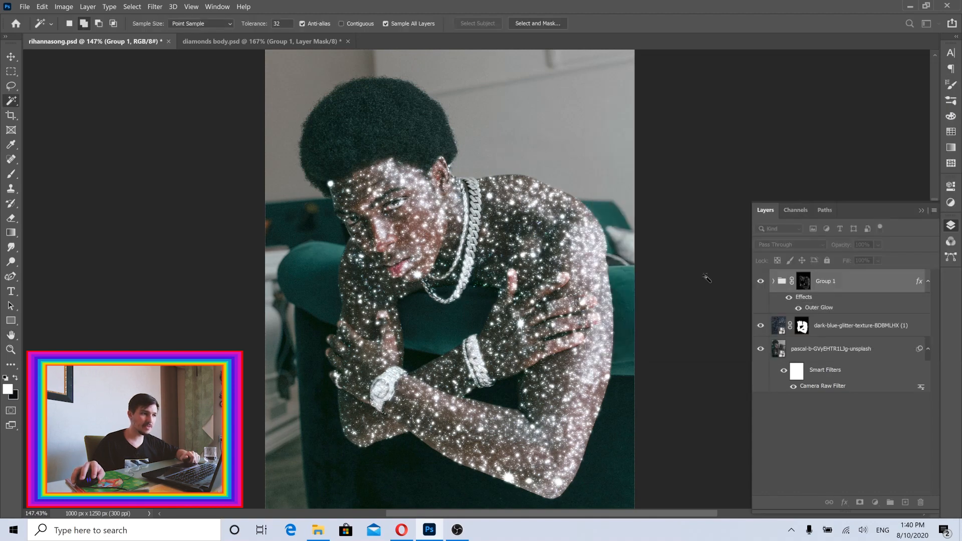
pyautogui.click(821, 425)
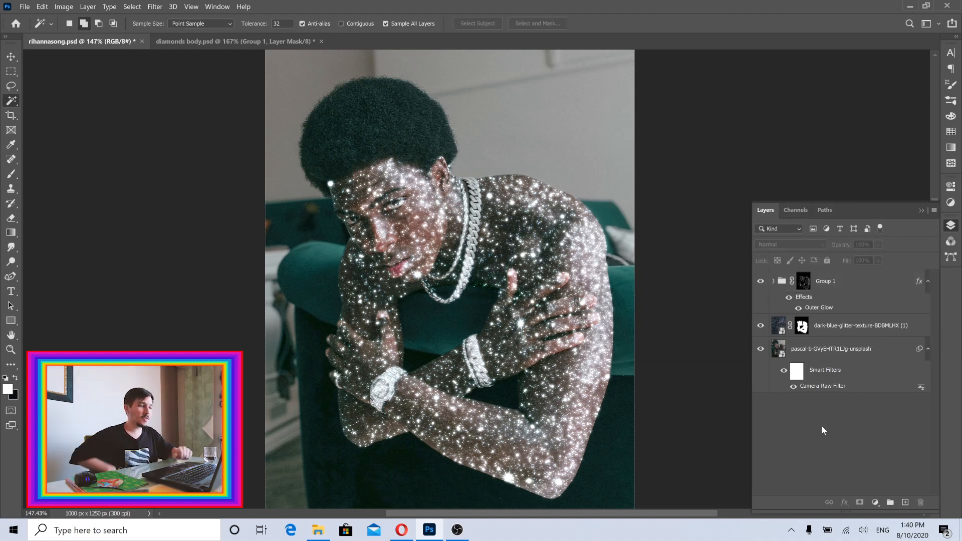
# - Hide Group 1 and the glitter texture layer, and add an empty layer directly above the man's photo
pyautogui.click(832, 329)
pyautogui.scroll(6, 396, 216)
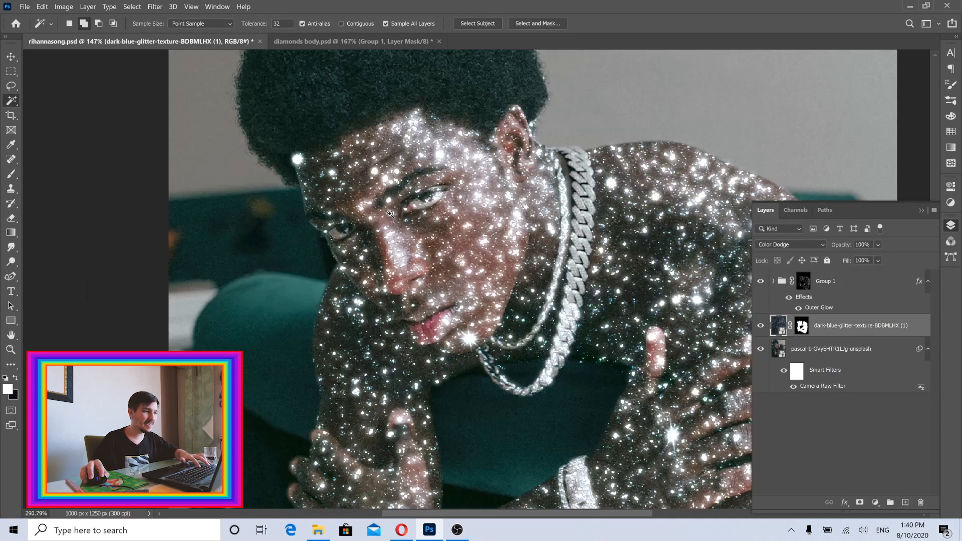
pyautogui.scroll(1, 396, 216)
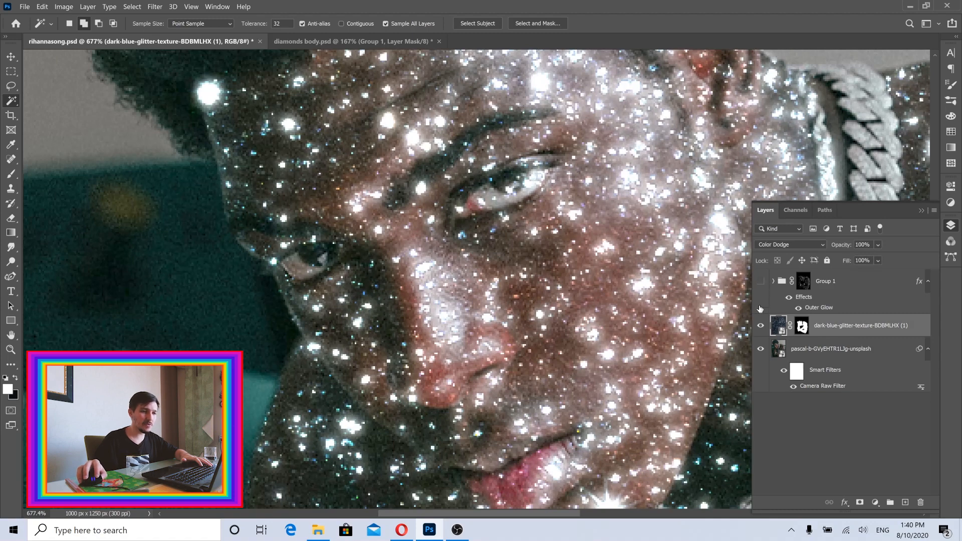
pyautogui.click(761, 326)
pyautogui.click(837, 348)
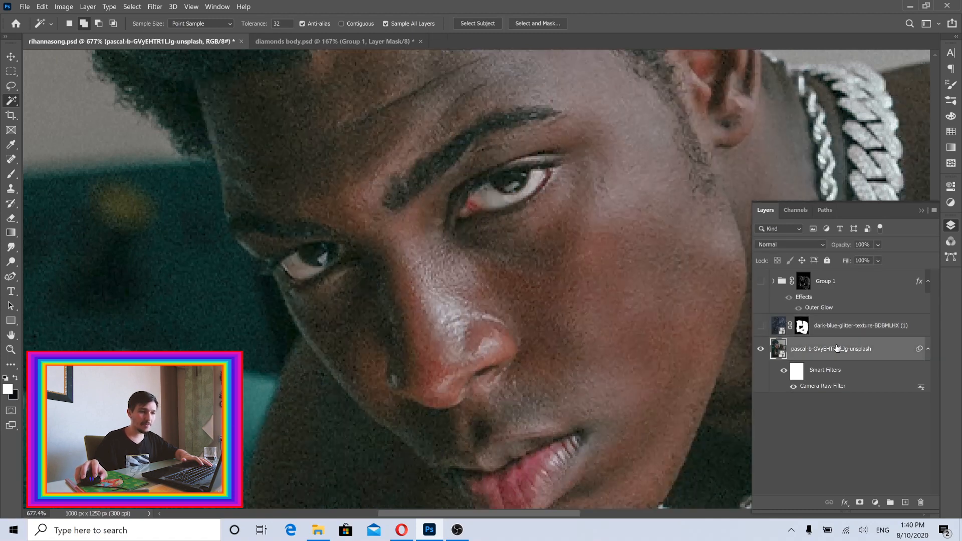
pyautogui.click(905, 502)
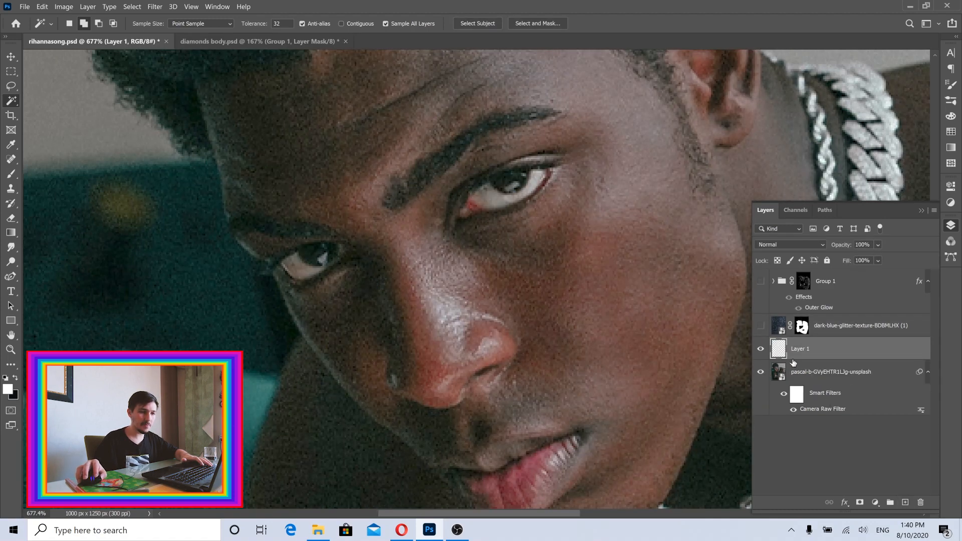
# - Set the Brush tool's foreground color to dark green #152019, sampled from the dark part of the eye
pyautogui.click(10, 177)
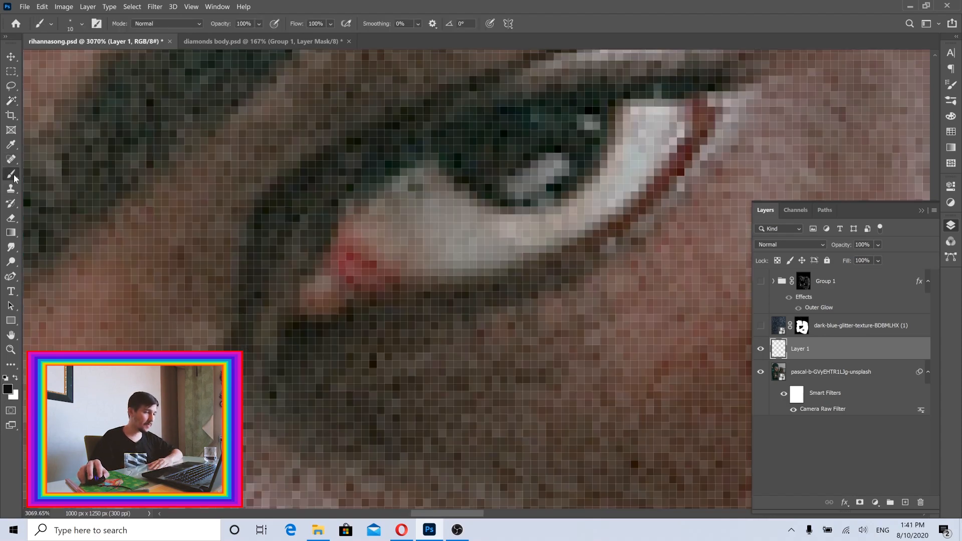
pyautogui.click(8, 391)
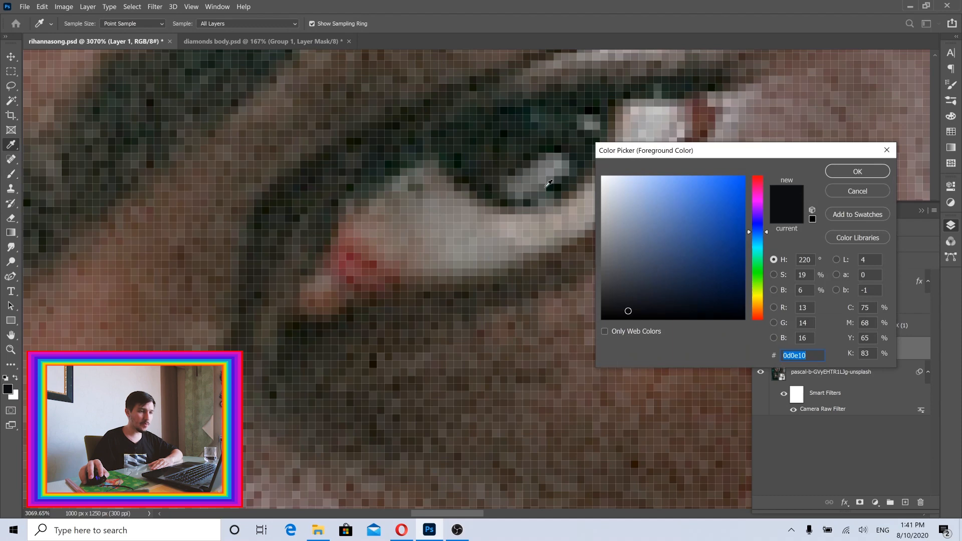
pyautogui.click(588, 156)
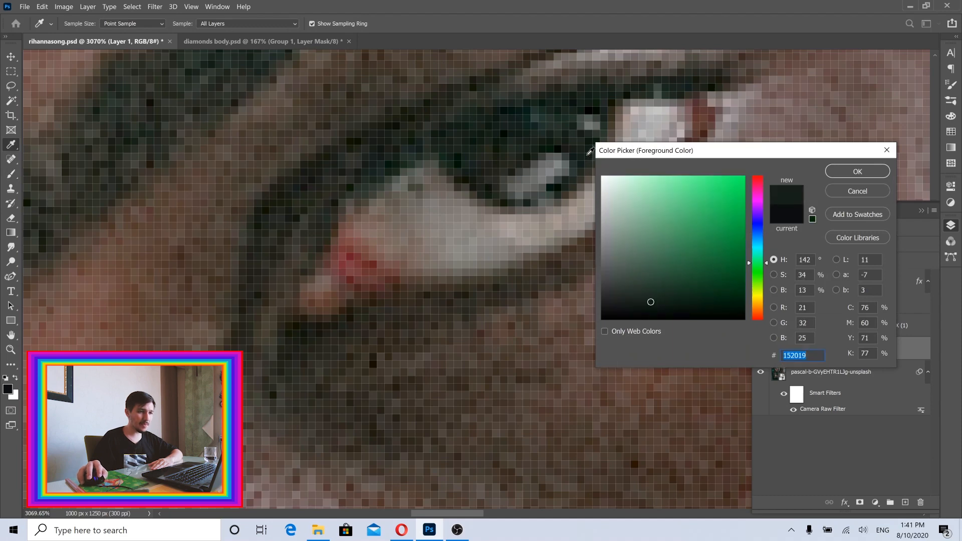
pyautogui.click(845, 175)
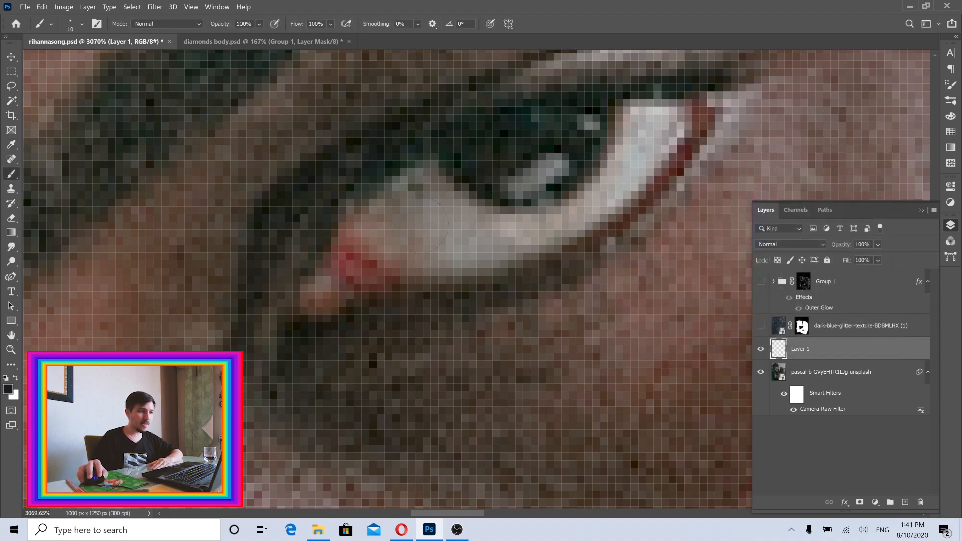
# - Paint over the whites of both eyes on Layer 1 with the 10 px brush, leaving the pupil reflections uncovered
pyautogui.moveTo(451, 241)
pyautogui.mouseDown()
pyautogui.moveTo(426, 216)
pyautogui.moveTo(444, 167)
pyautogui.moveTo(384, 243)
pyautogui.moveTo(430, 223)
pyautogui.moveTo(477, 243)
pyautogui.moveTo(463, 240)
pyautogui.moveTo(511, 235)
pyautogui.moveTo(591, 201)
pyautogui.moveTo(647, 160)
pyautogui.moveTo(650, 127)
pyautogui.moveTo(626, 145)
pyautogui.moveTo(666, 120)
pyautogui.mouseUp()
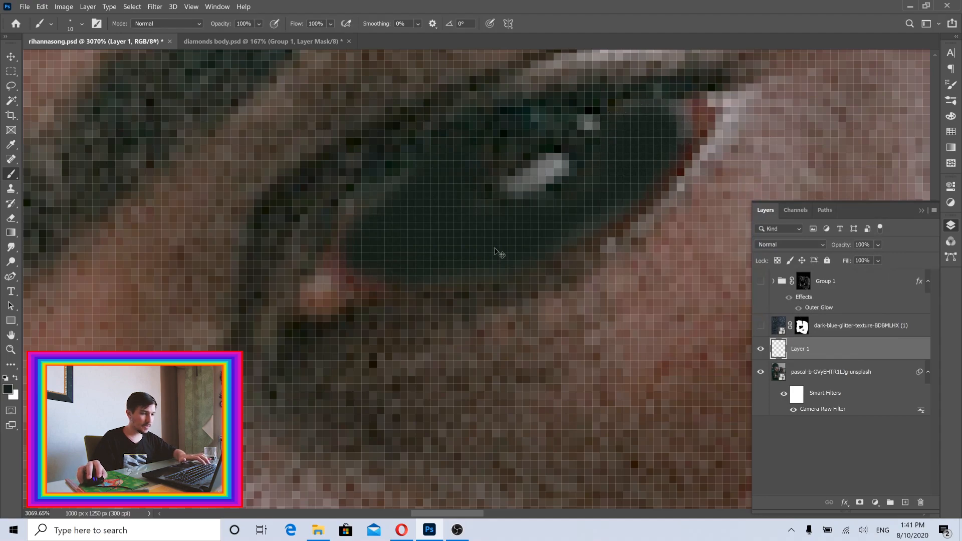
pyautogui.moveTo(487, 243); pyautogui.dragTo(439, 240)
pyautogui.scroll(-3, 438, 240)
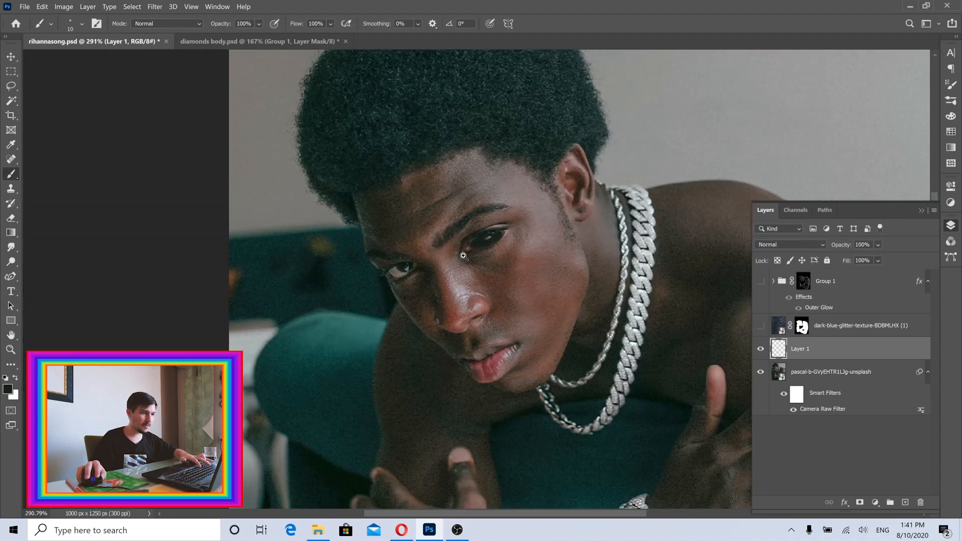
pyautogui.scroll(5, 436, 254)
pyautogui.moveTo(351, 283)
pyautogui.mouseDown()
pyautogui.moveTo(395, 328)
pyautogui.moveTo(461, 314)
pyautogui.moveTo(430, 326)
pyautogui.moveTo(400, 293)
pyautogui.moveTo(452, 308)
pyautogui.mouseUp()
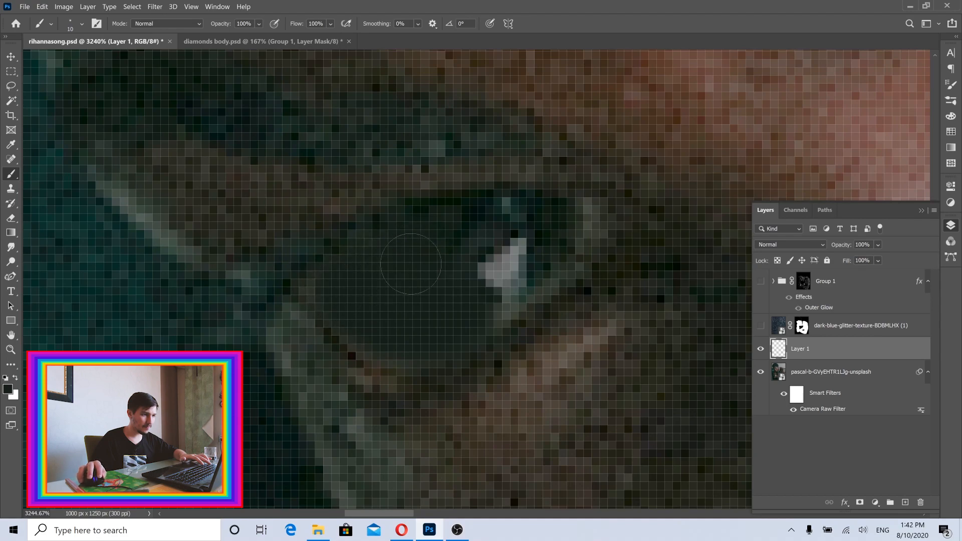
pyautogui.scroll(-15, 436, 298)
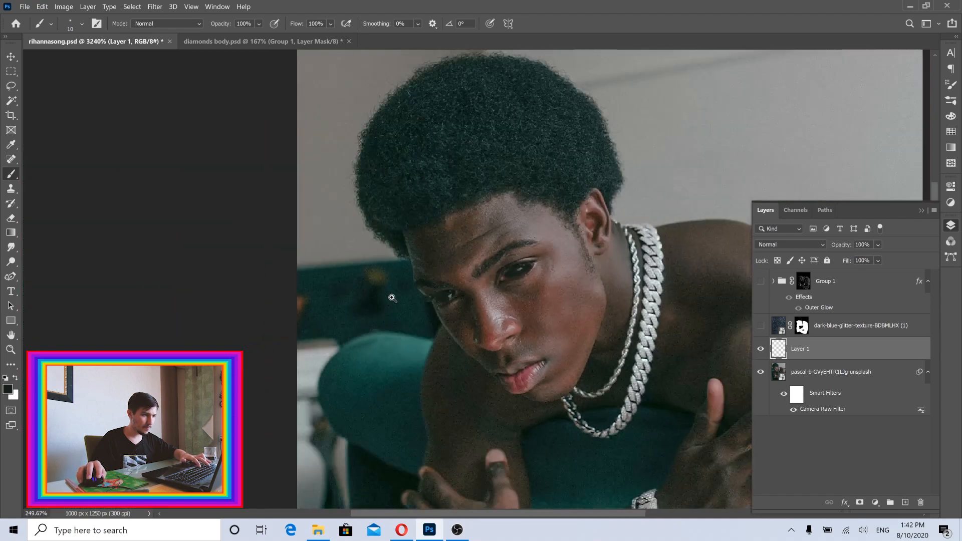
# - Shrink the brush to 6 px and darken the remaining light area beside the pupil reflection of the far eye
pyautogui.scroll(5, 454, 256)
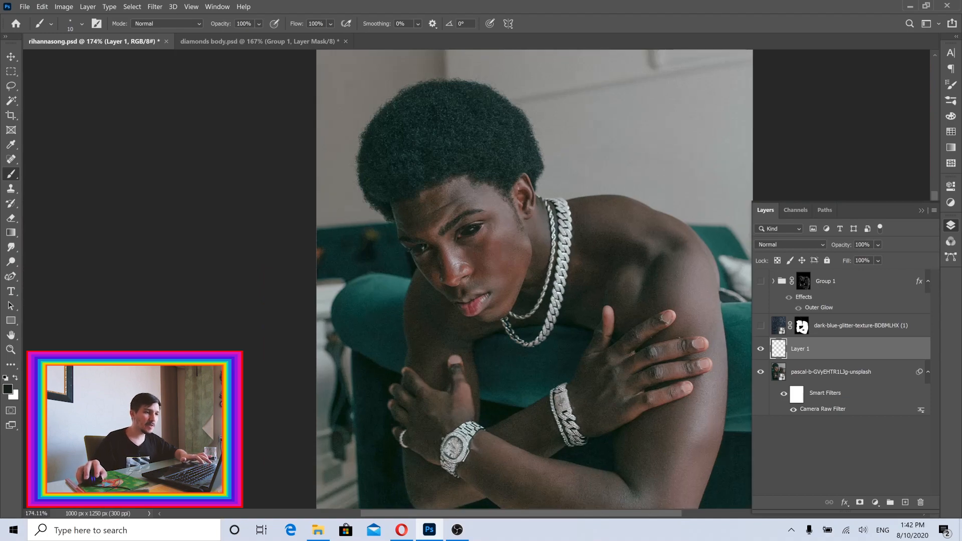
pyautogui.scroll(10, 394, 269)
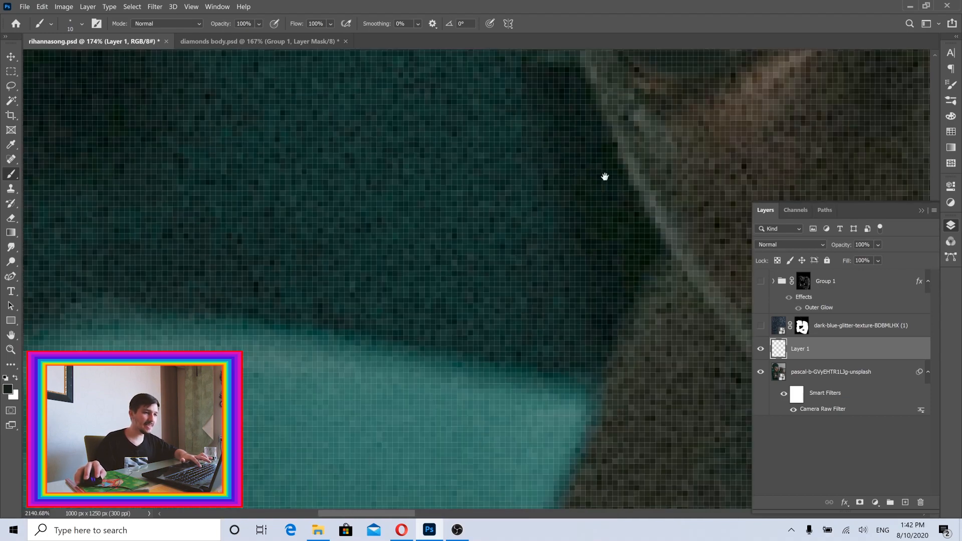
pyautogui.moveTo(605, 176); pyautogui.dragTo(265, 444)
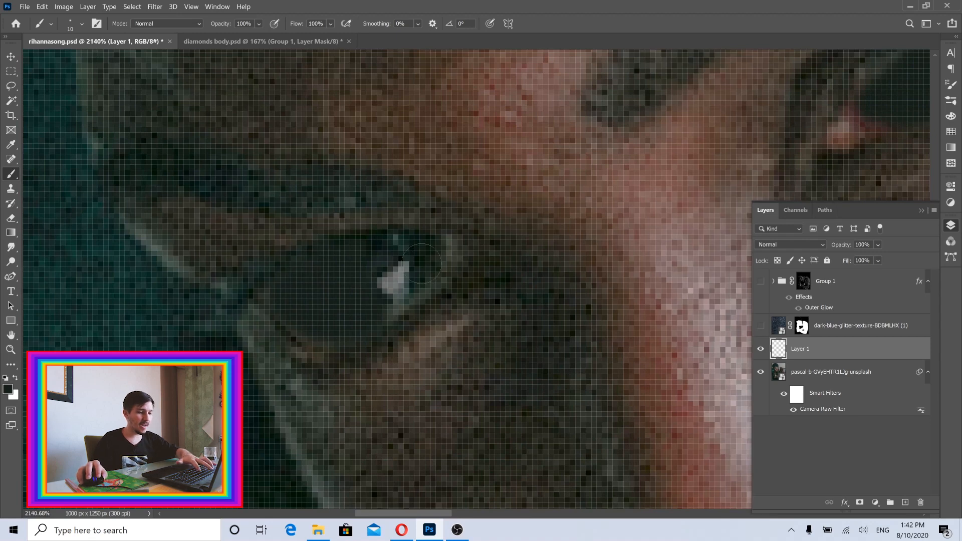
pyautogui.press('[')
pyautogui.press('[')
pyautogui.press('[')
pyautogui.press('[')
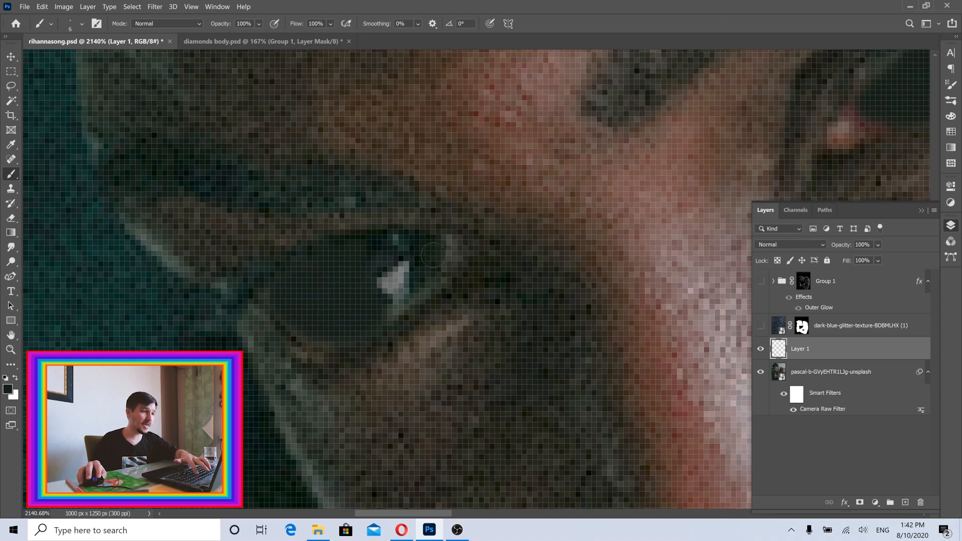
pyautogui.moveTo(423, 282)
pyautogui.mouseDown()
pyautogui.moveTo(387, 309)
pyautogui.moveTo(426, 258)
pyautogui.mouseUp()
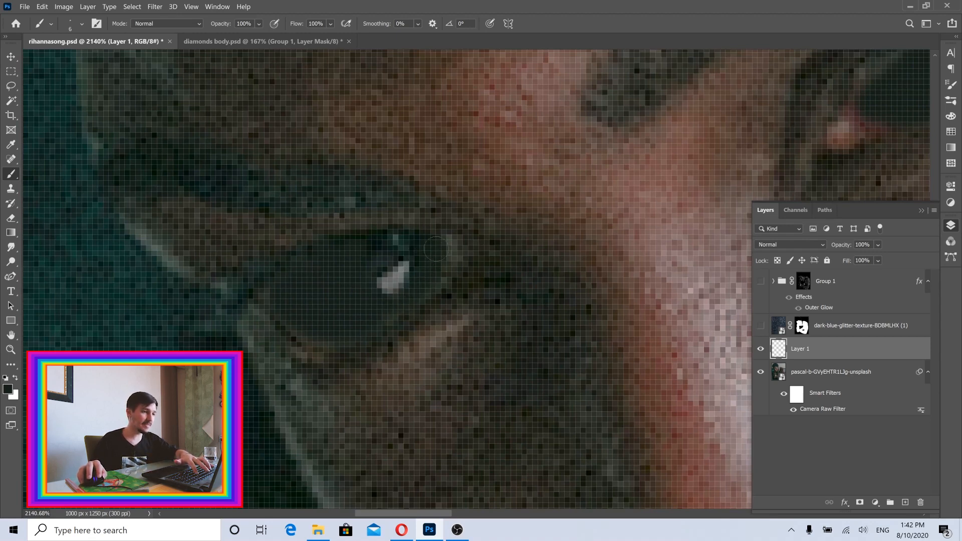
pyautogui.scroll(-10, 435, 249)
# - Show the glitter texture layer and Group 1 again, and clear the layer selection
pyautogui.press('v')
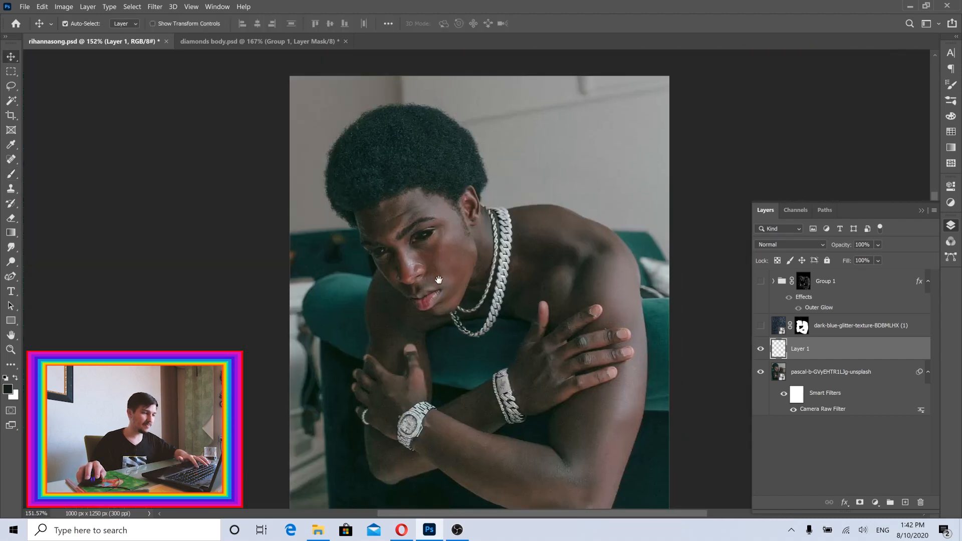
pyautogui.click(761, 326)
pyautogui.click(760, 282)
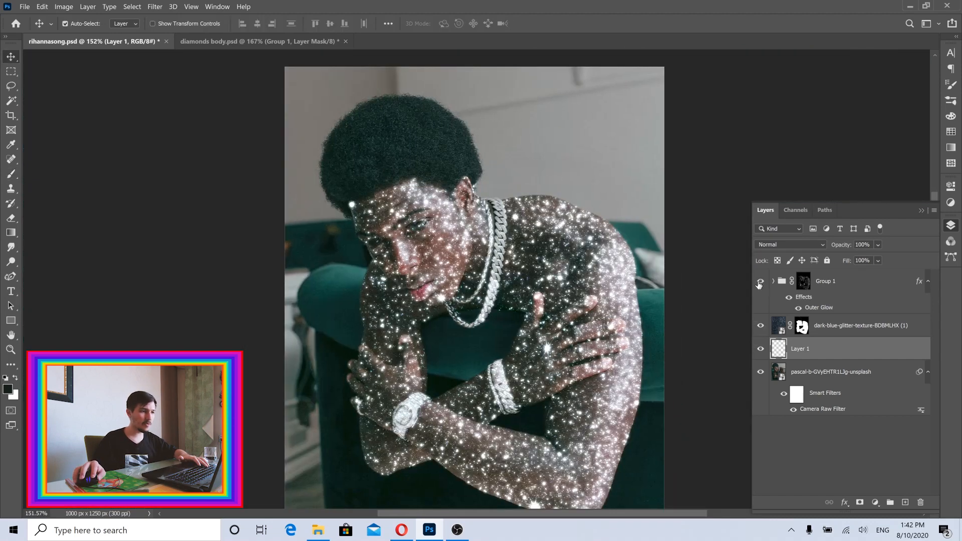
pyautogui.click(810, 415)
# - Paint black on the glitter texture layer's mask over both eyes to remove the glitter there, with Group 1 hidden for checking
pyautogui.click(830, 326)
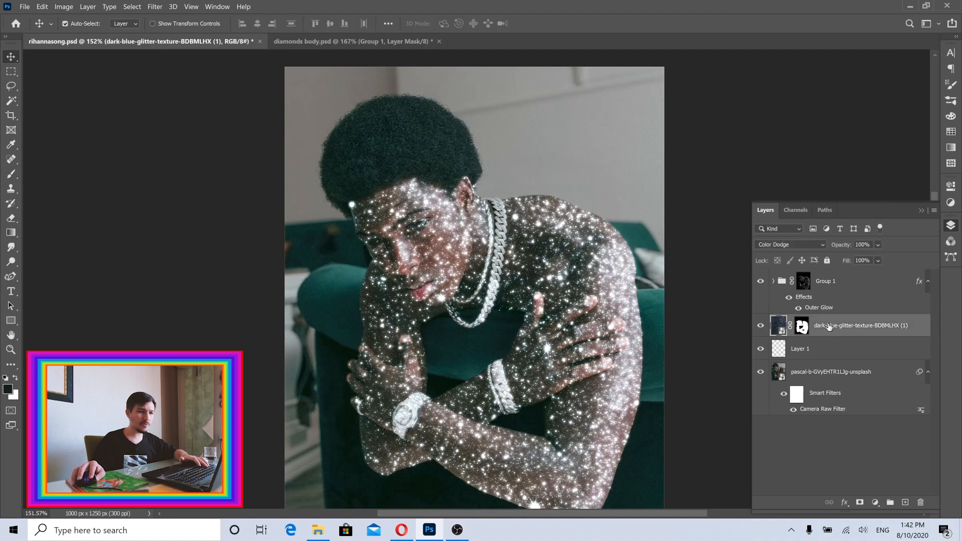
pyautogui.click(802, 327)
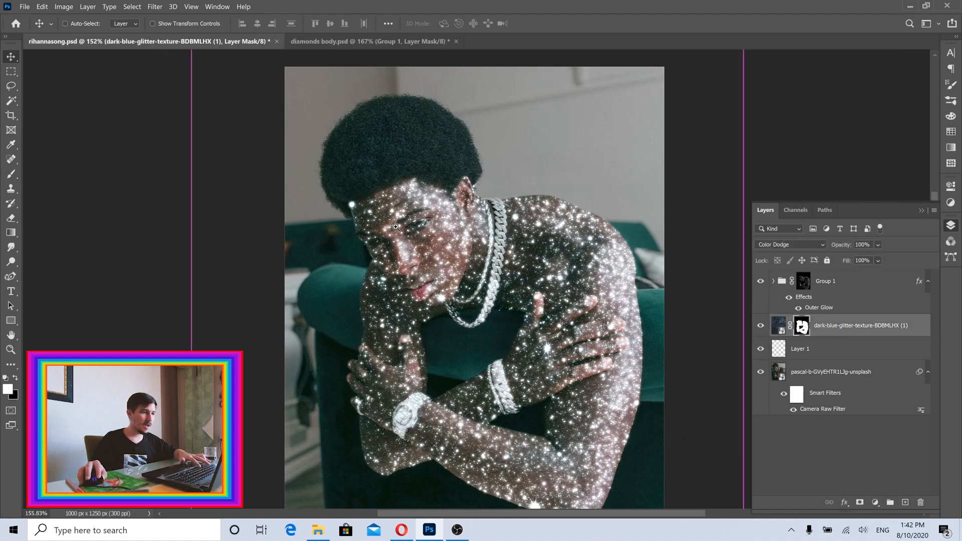
pyautogui.scroll(5, 407, 230)
pyautogui.scroll(3, 407, 230)
pyautogui.click(11, 174)
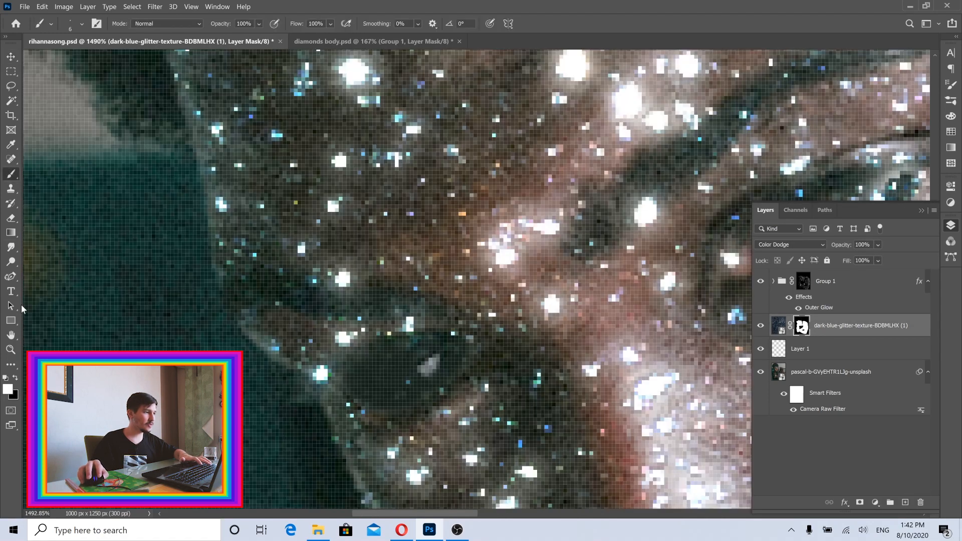
pyautogui.click(15, 379)
pyautogui.moveTo(503, 307); pyautogui.dragTo(292, 229)
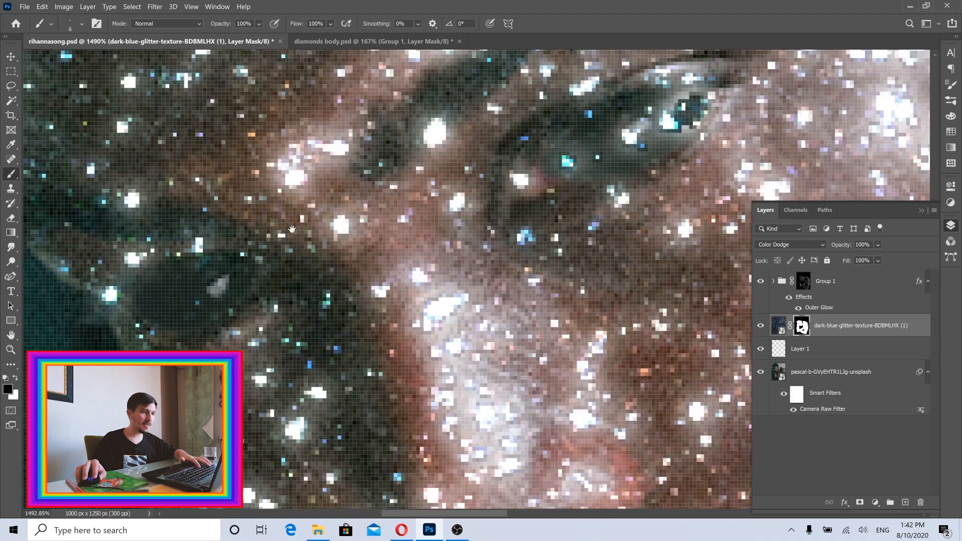
pyautogui.moveTo(647, 121); pyautogui.dragTo(518, 269)
pyautogui.click(532, 240)
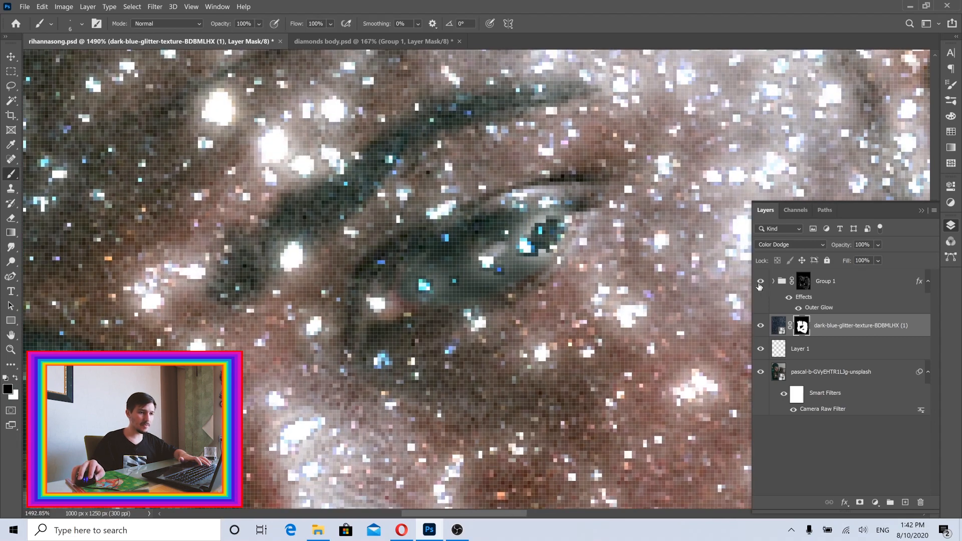
pyautogui.click(760, 282)
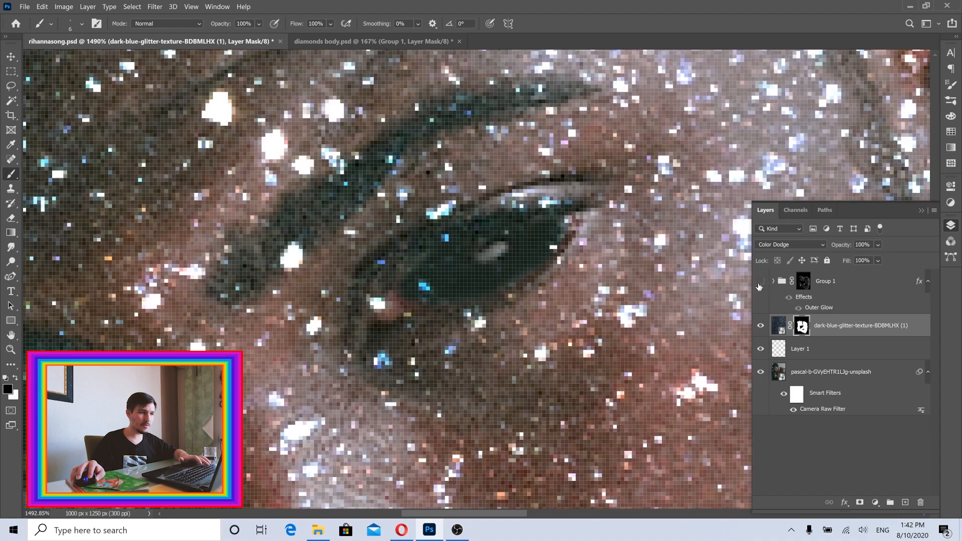
pyautogui.click(423, 287)
pyautogui.moveTo(297, 351); pyautogui.dragTo(597, 224)
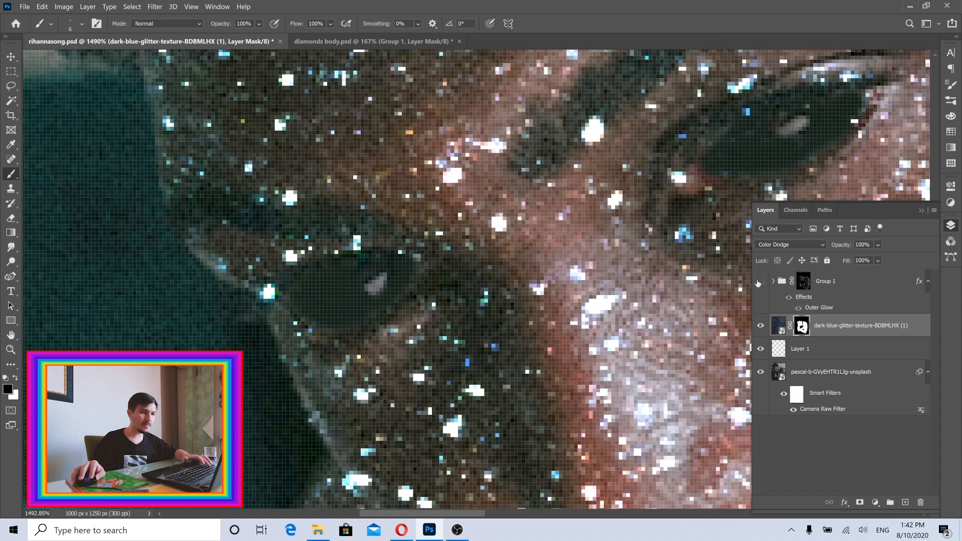
# - Show Group 1 and paint black on its mask over the nearer eye to remove the sparkles and glow
pyautogui.click(759, 281)
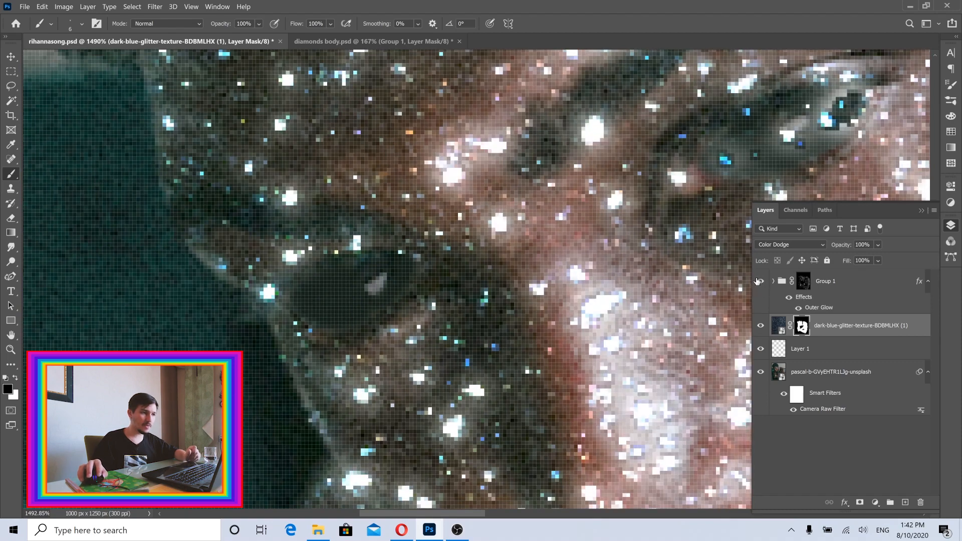
pyautogui.click(808, 287)
pyautogui.moveTo(664, 255); pyautogui.dragTo(473, 368)
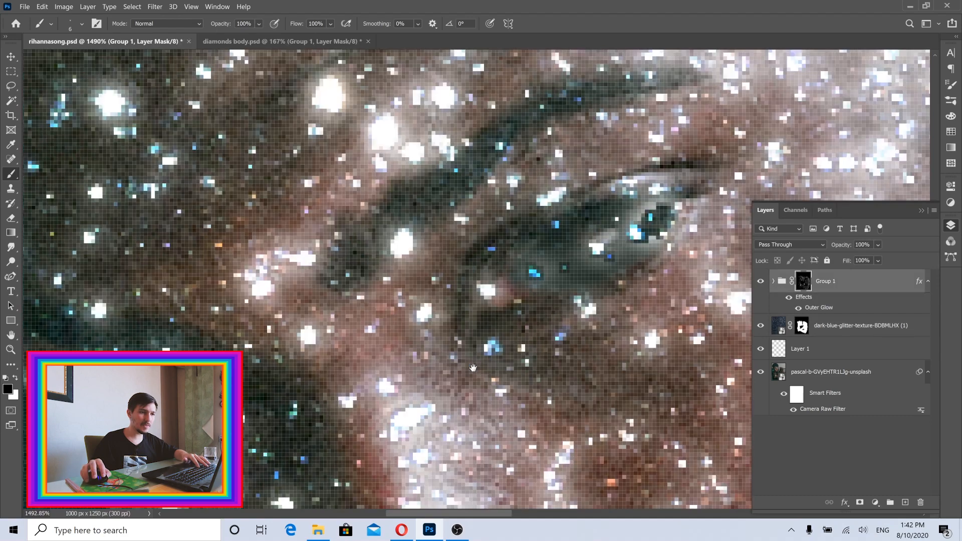
pyautogui.moveTo(649, 218)
pyautogui.mouseDown()
pyautogui.moveTo(598, 248)
pyautogui.moveTo(641, 217)
pyautogui.moveTo(666, 214)
pyautogui.moveTo(625, 236)
pyautogui.mouseUp()
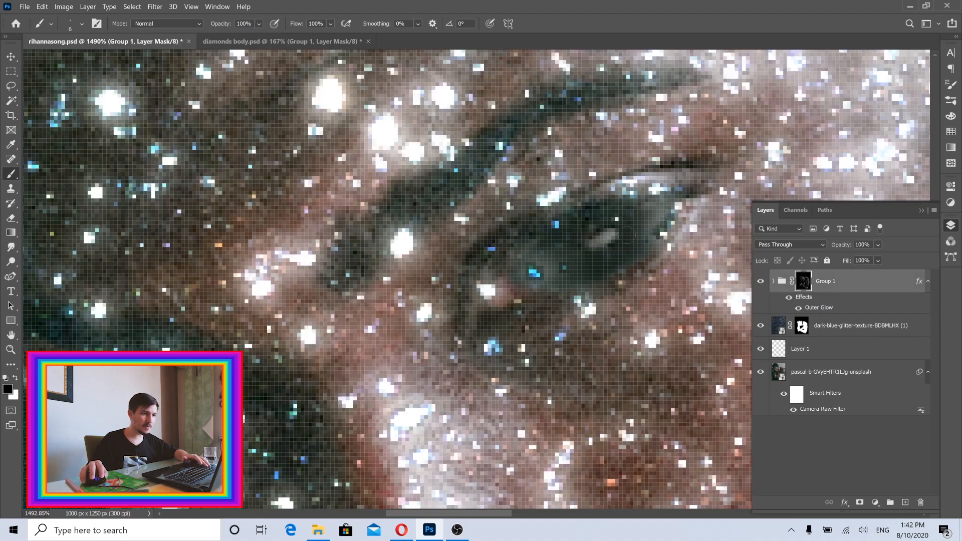
pyautogui.moveTo(576, 253)
pyautogui.mouseDown()
pyautogui.moveTo(523, 283)
pyautogui.moveTo(555, 252)
pyautogui.mouseUp()
pyautogui.moveTo(679, 197); pyautogui.dragTo(646, 246)
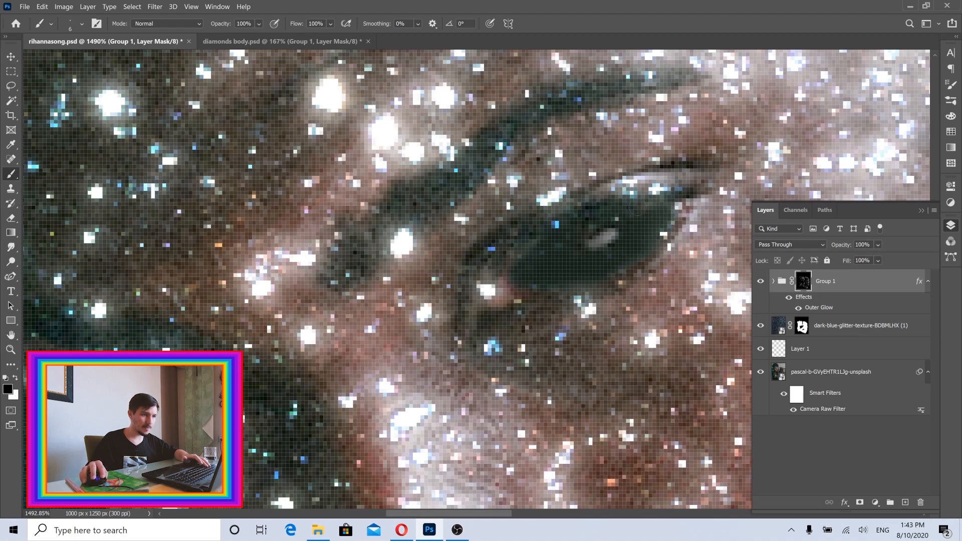
pyautogui.scroll(-15, 616, 254)
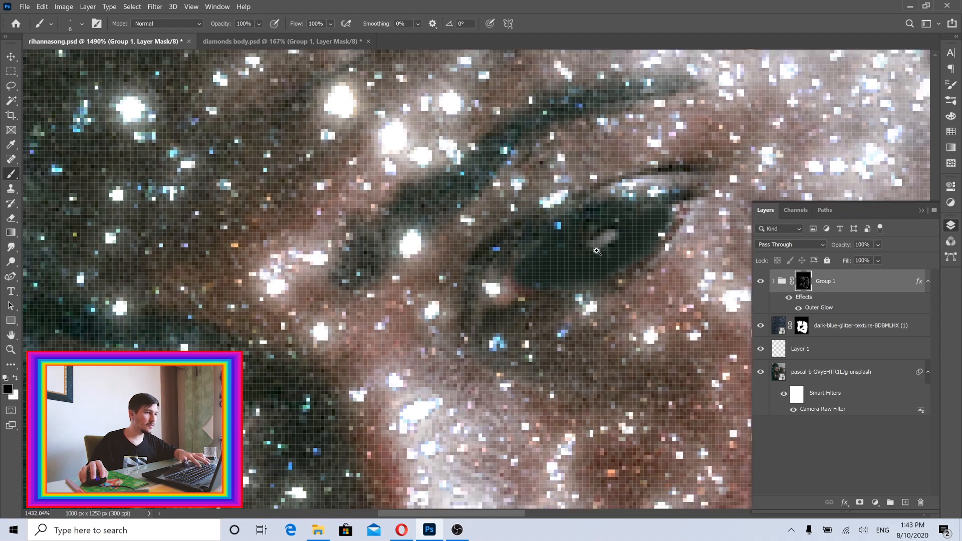
# - Switch to the Move tool, bring the whole image into view, and save the document
pyautogui.press('v')
pyautogui.moveTo(623, 283); pyautogui.dragTo(414, 237)
pyautogui.click(24, 7)
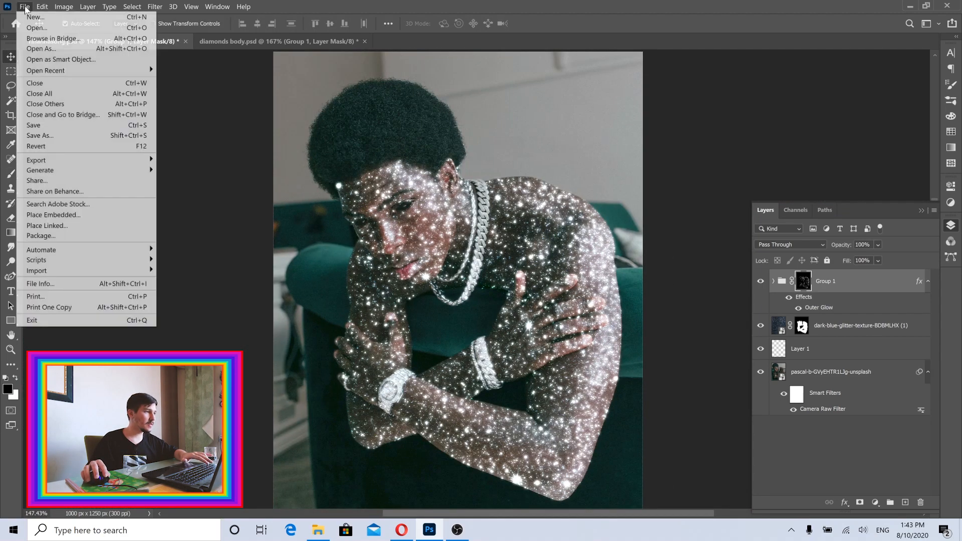
pyautogui.click(33, 125)
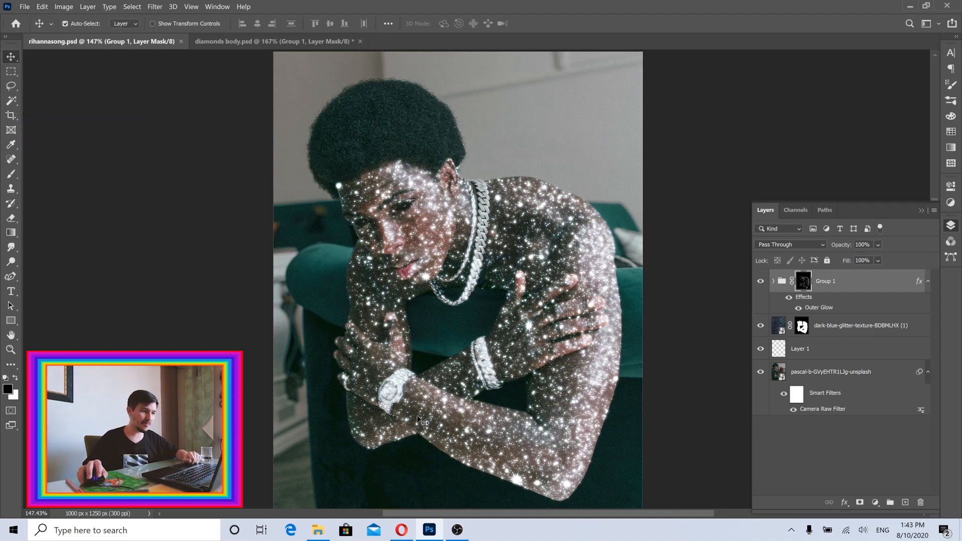
# - Place the thomas-griesbeck snow photo from the shining man folder, rotate it 90 degrees and scale it to about 8% to cover the figure
pyautogui.click(317, 531)
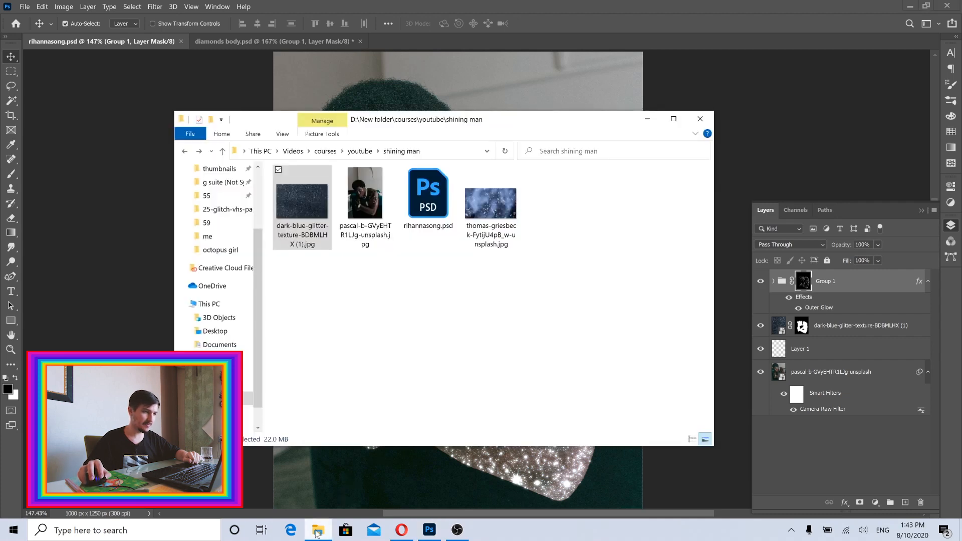
pyautogui.click(486, 216)
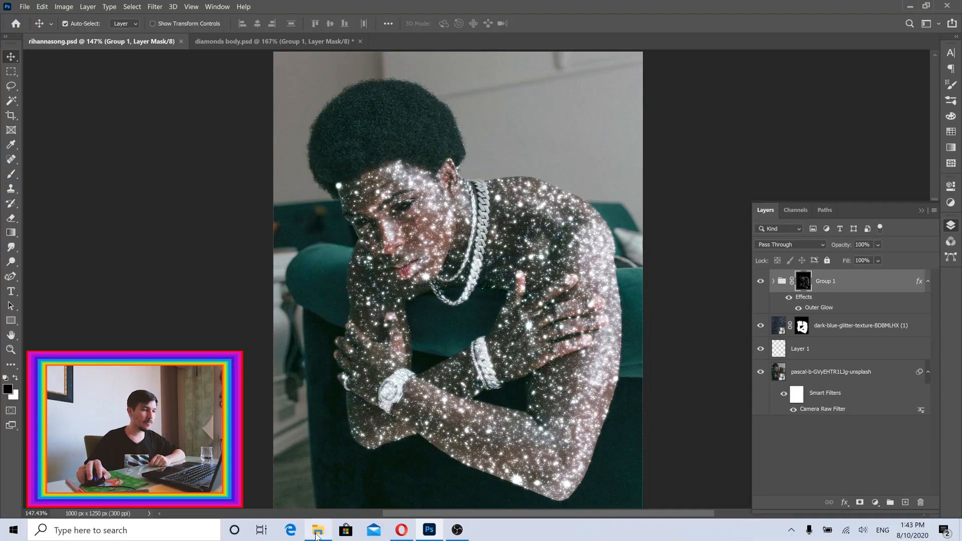
pyautogui.click(317, 534)
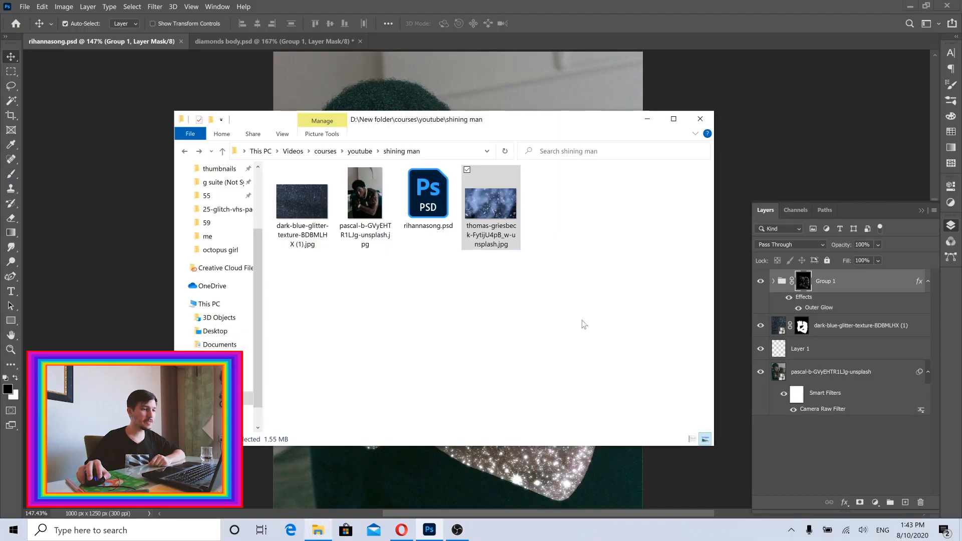
pyautogui.moveTo(499, 205); pyautogui.dragTo(487, 479)
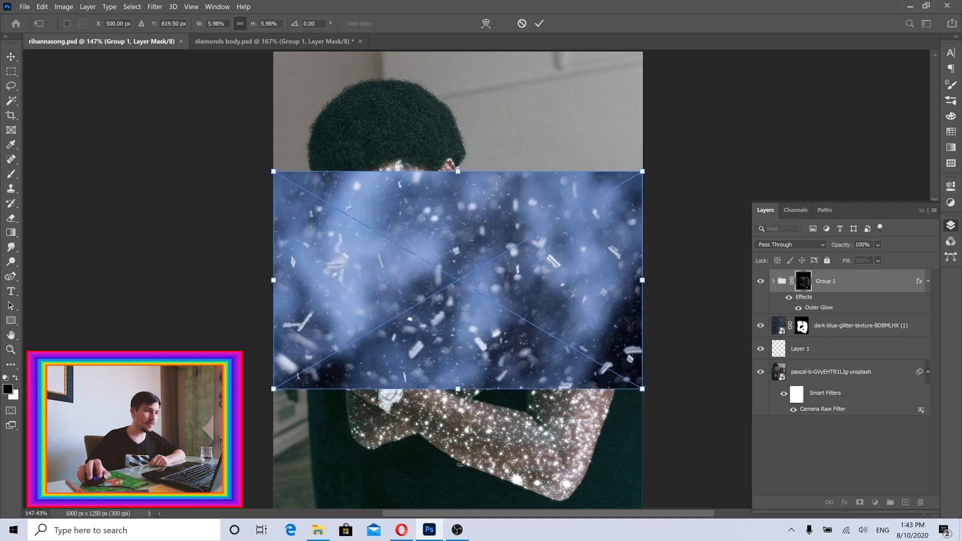
pyautogui.moveTo(497, 131); pyautogui.dragTo(628, 280)
pyautogui.moveTo(336, 278); pyautogui.dragTo(336, 278)
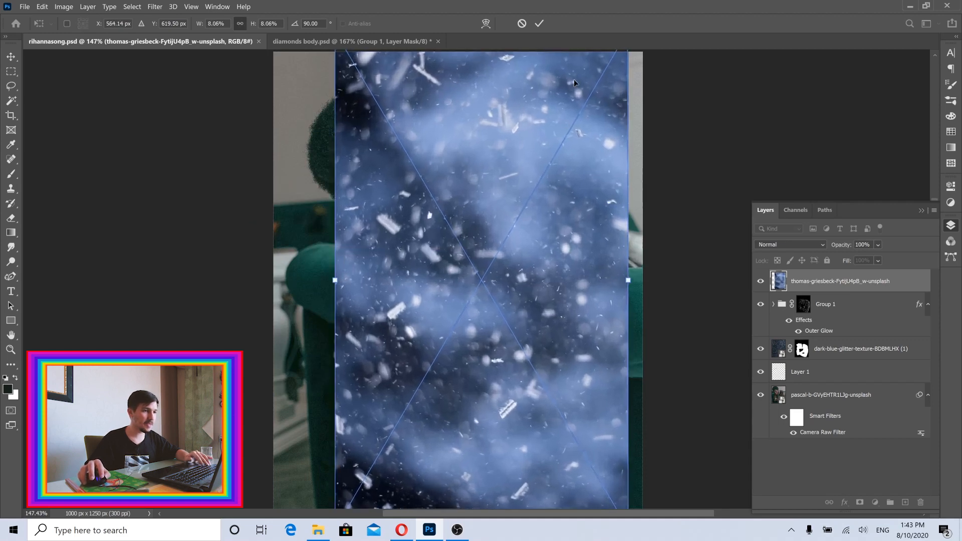
pyautogui.click(538, 24)
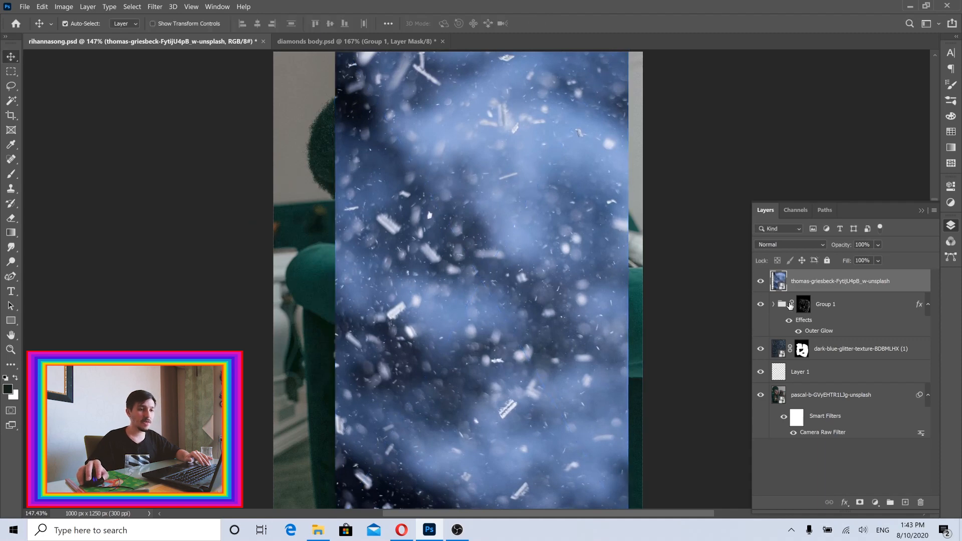
# - Hide and show the placed snow photo layer to compare it with the glittering figure underneath
pyautogui.click(825, 354)
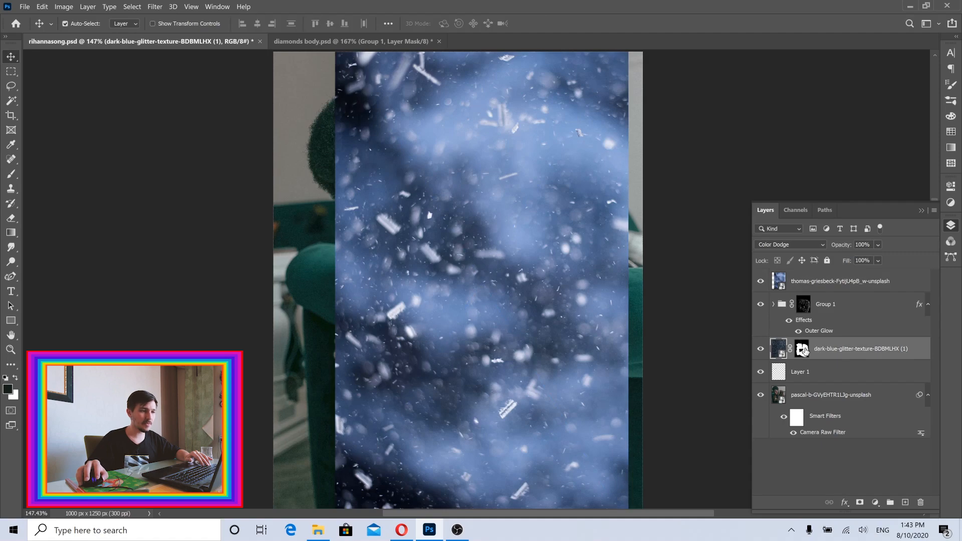
pyautogui.click(812, 282)
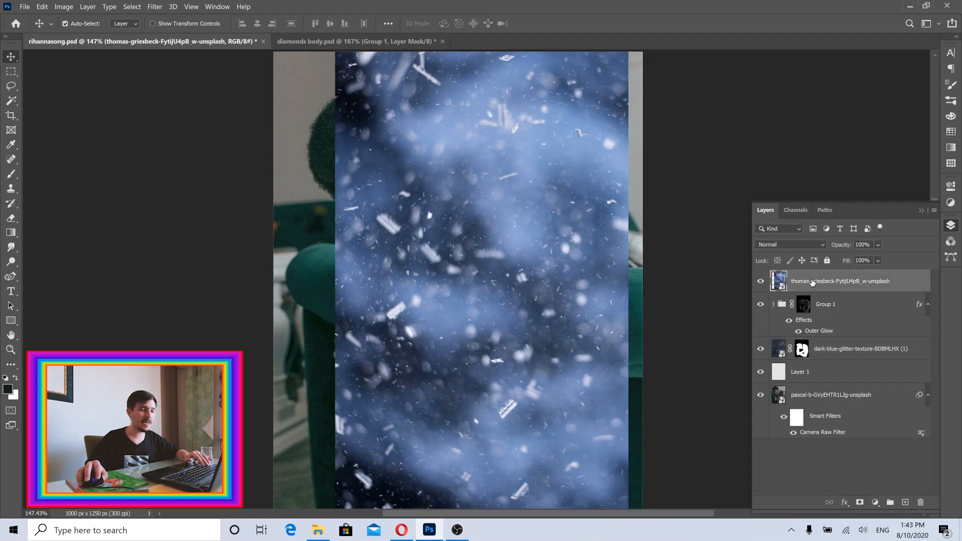
pyautogui.click(760, 281)
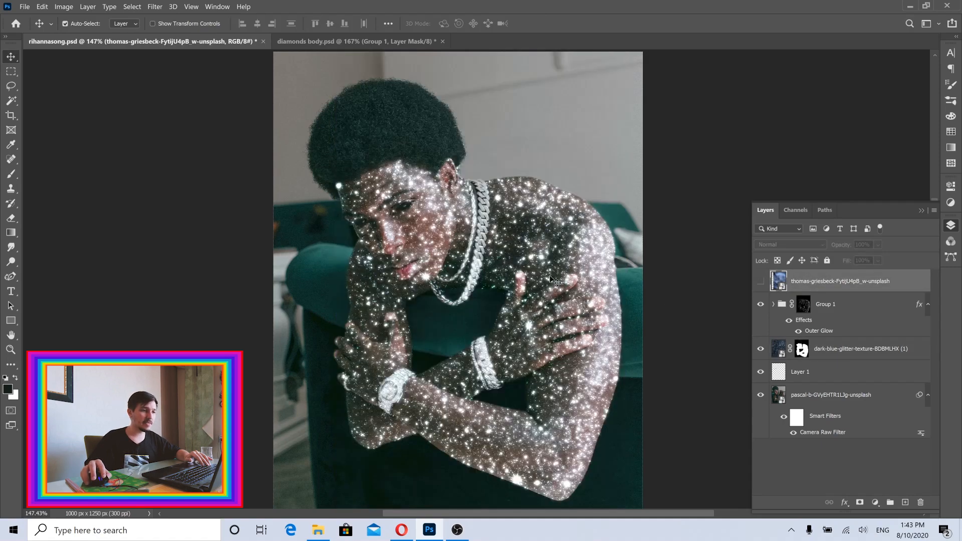
pyautogui.click(760, 281)
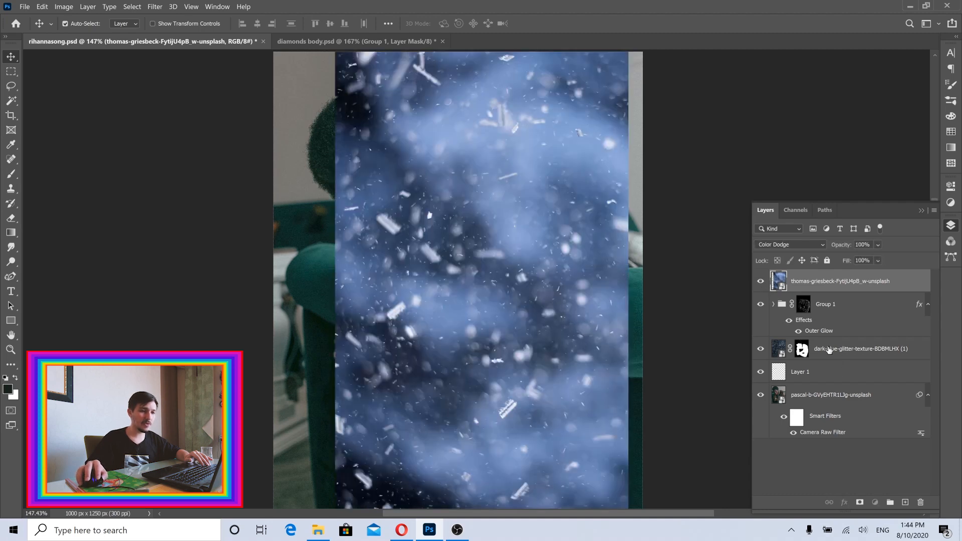
# - Load the dark-blue glitter texture's mask as a selection and mask the snow photo layer with it
pyautogui.click(815, 358)
pyautogui.click(802, 349)
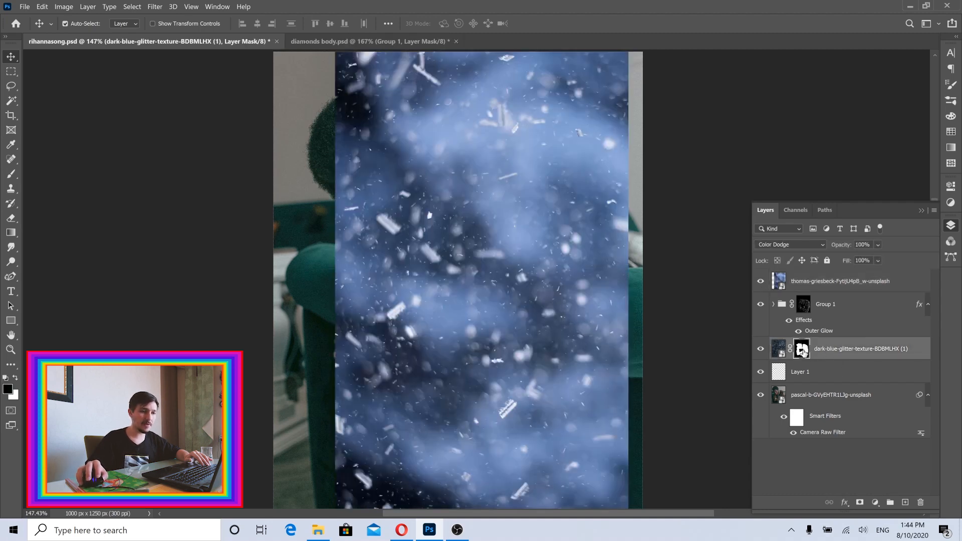
pyautogui.rightClick(802, 349)
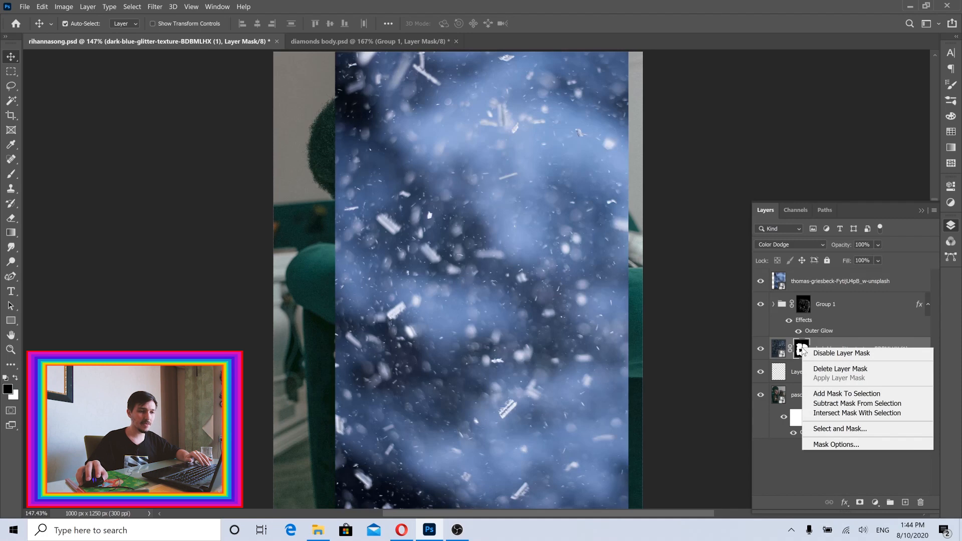
pyautogui.click(826, 396)
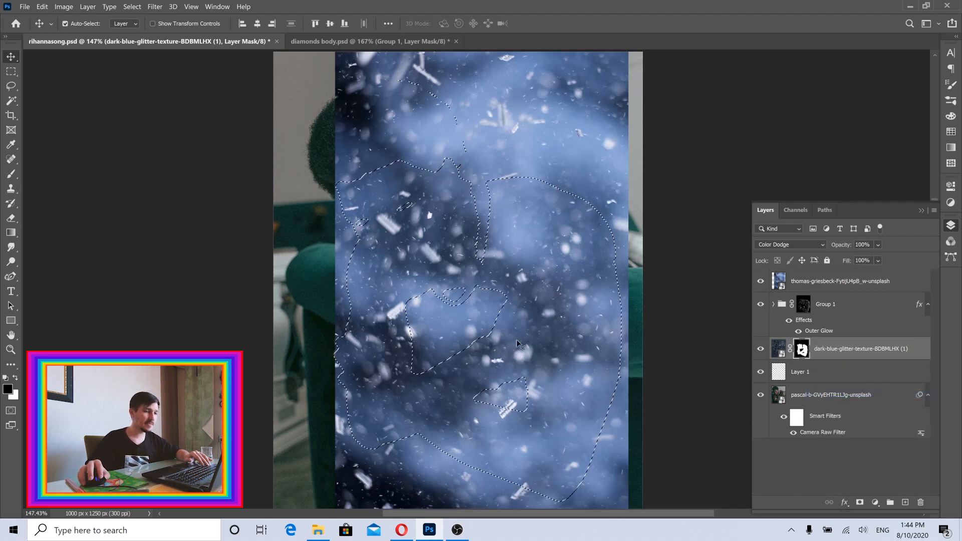
pyautogui.click(837, 289)
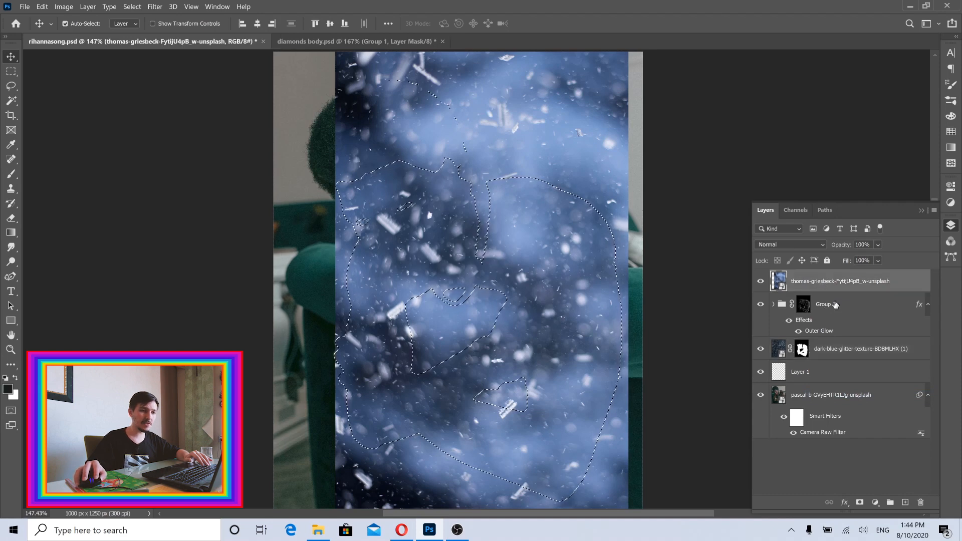
pyautogui.click(859, 502)
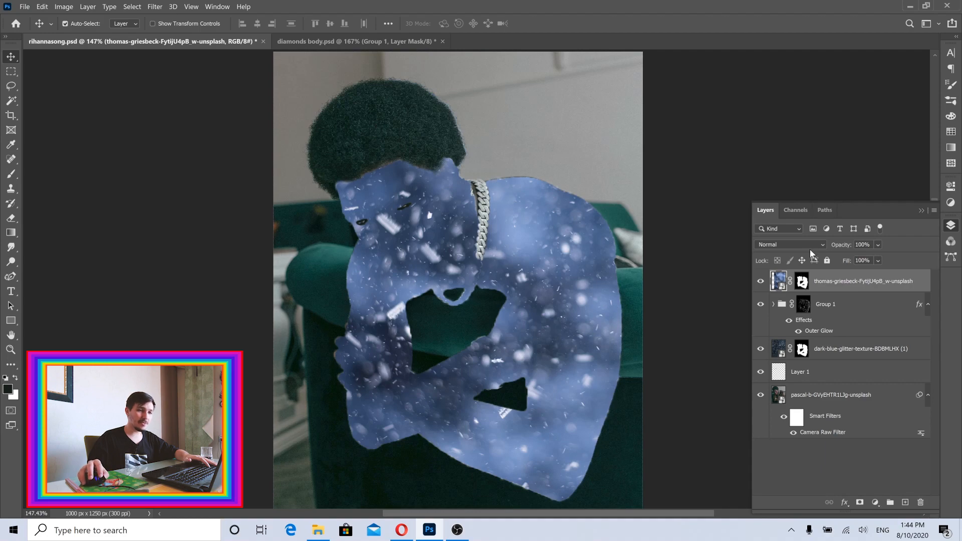
# - Set the masked snow photo layer's blending mode to Color Dodge, then hide that layer
pyautogui.click(804, 244)
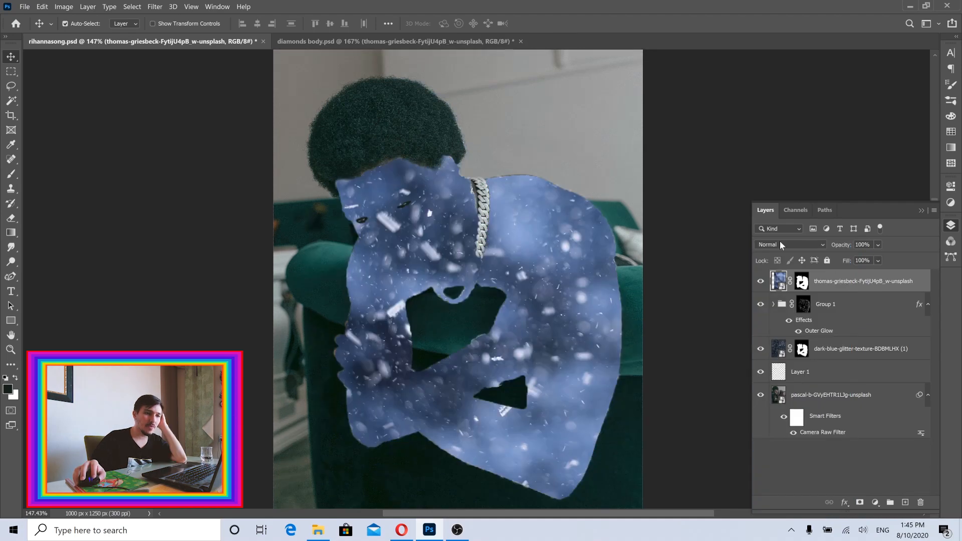
pyautogui.click(781, 246)
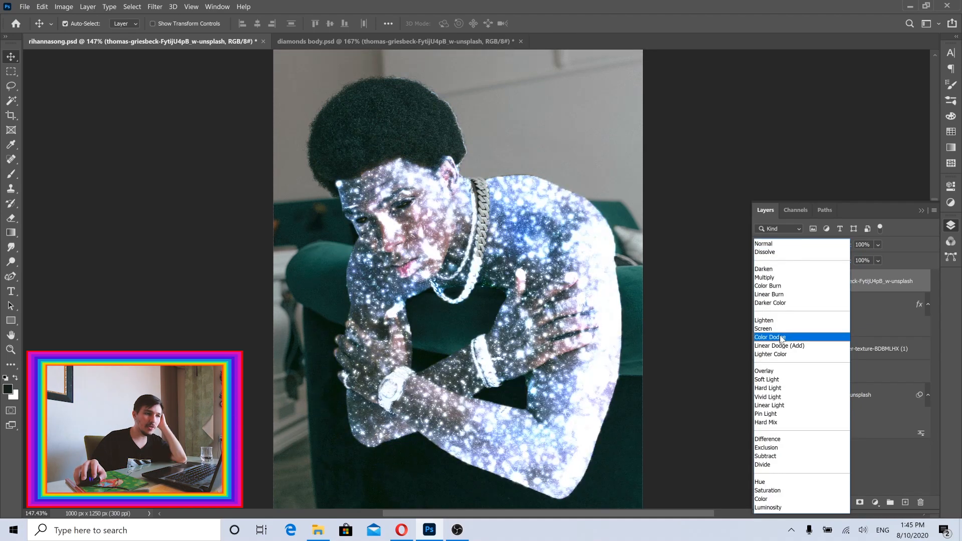
pyautogui.click(782, 337)
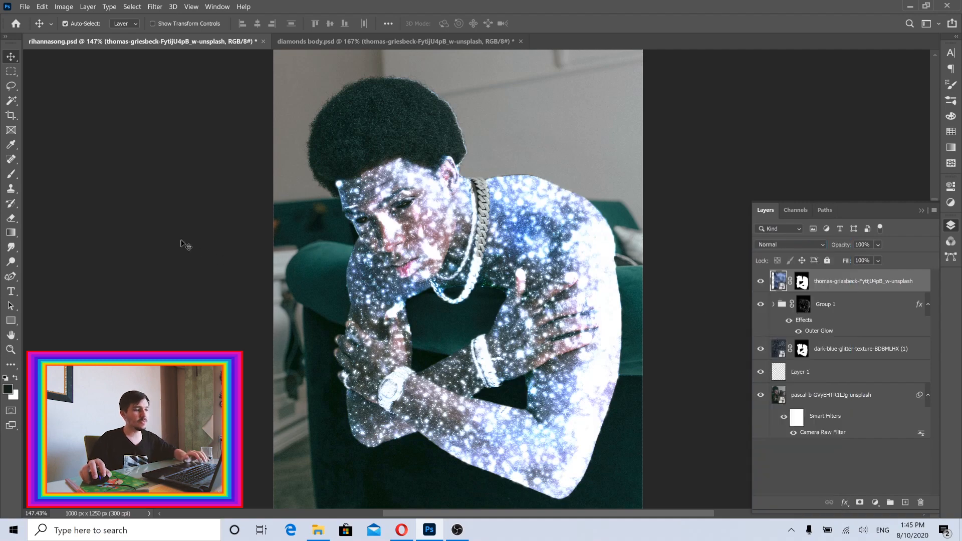
pyautogui.moveTo(416, 221); pyautogui.dragTo(496, 281)
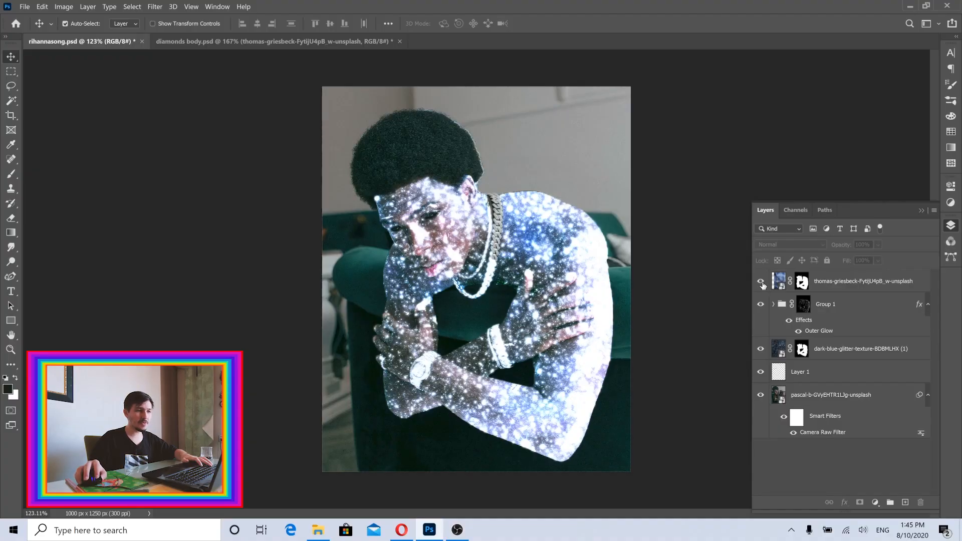
pyautogui.click(761, 282)
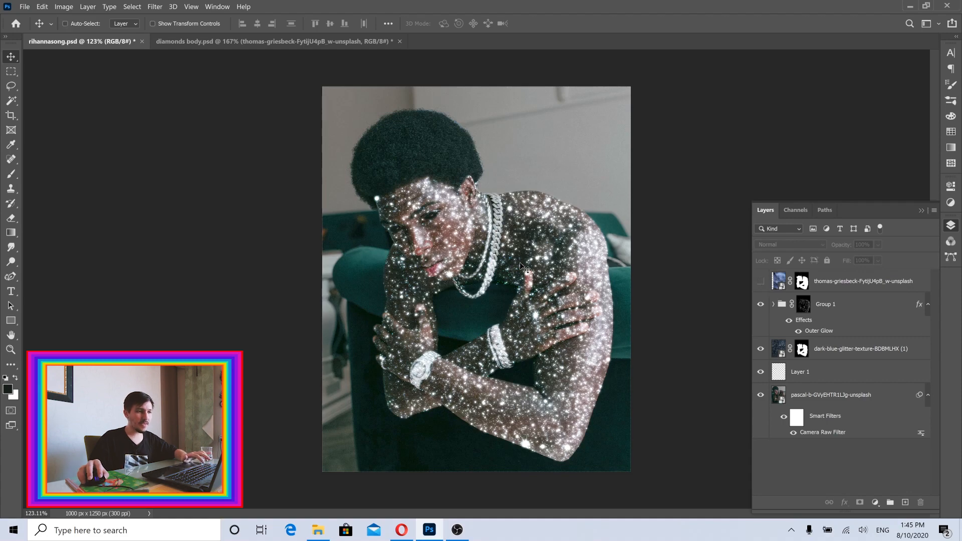
pyautogui.scroll(3, 520, 264)
pyautogui.scroll(-2, 520, 264)
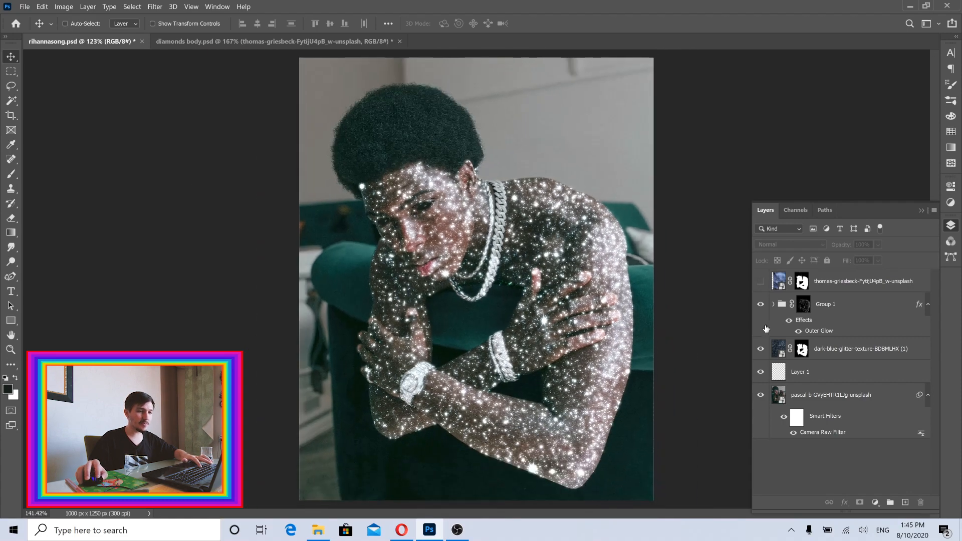
# - Load the glitter texture's mask as a selection and add a Hue/Saturation adjustment limited to the man's skin above that layer
pyautogui.click(841, 351)
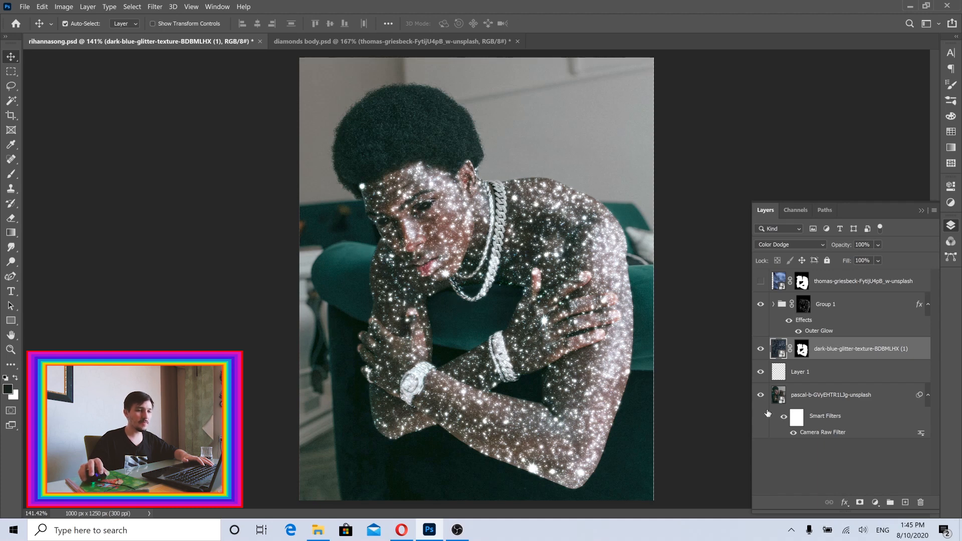
pyautogui.rightClick(801, 352)
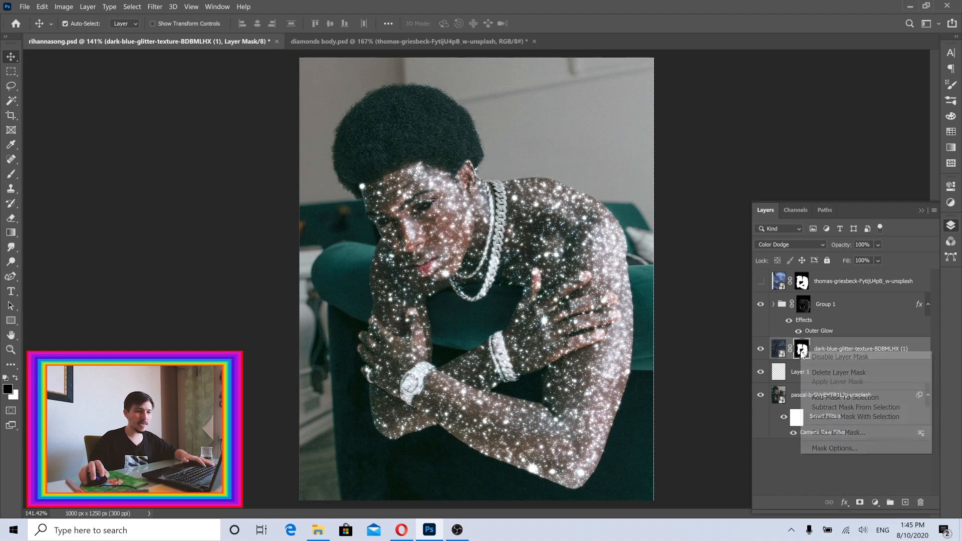
pyautogui.click(826, 397)
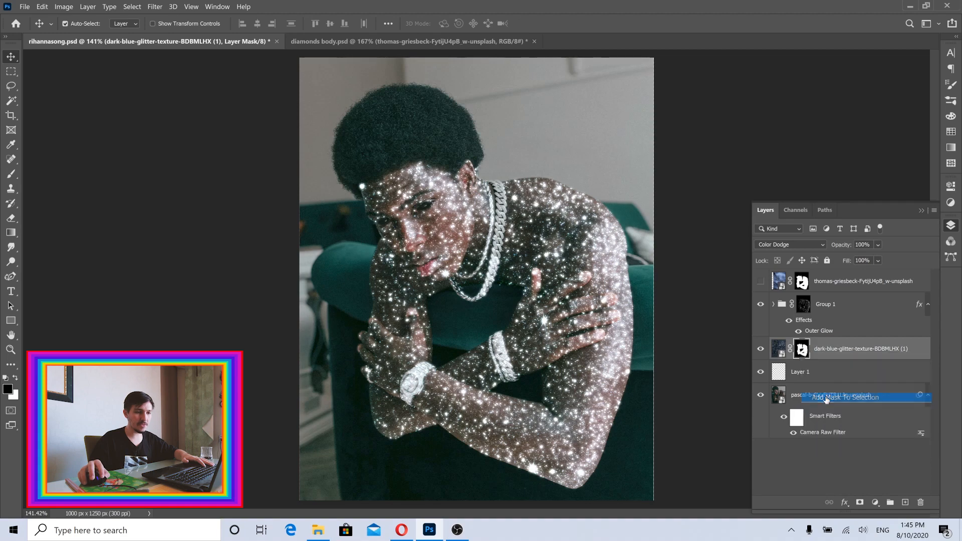
pyautogui.click(874, 502)
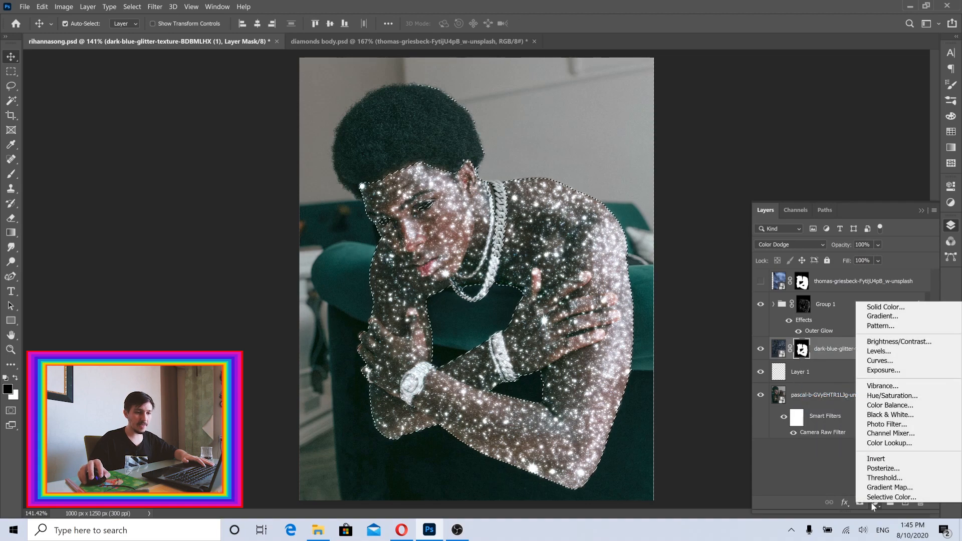
pyautogui.click(891, 395)
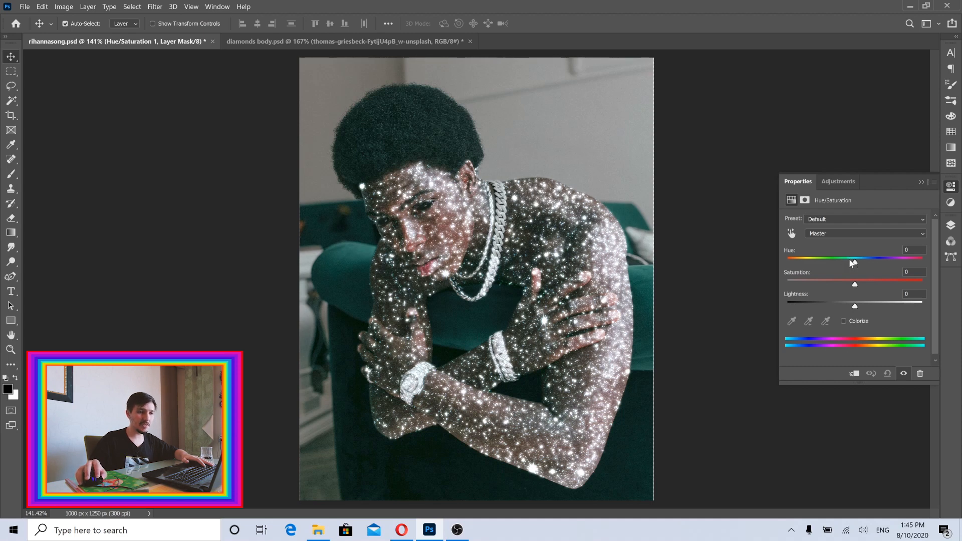
# - Try both extremes of the masked adjustment's Hue and leave it at -180
pyautogui.moveTo(850, 261); pyautogui.dragTo(782, 262)
pyautogui.moveTo(882, 265); pyautogui.dragTo(942, 263)
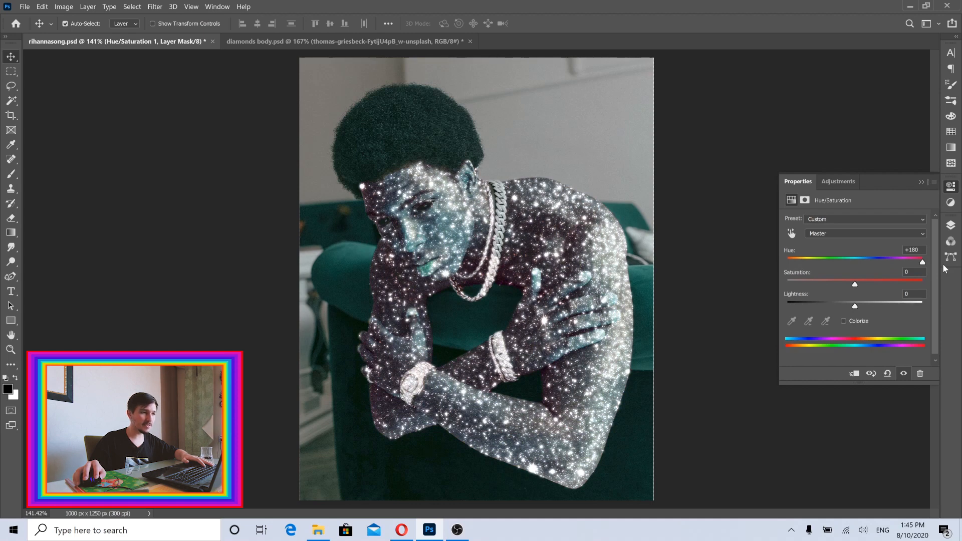
pyautogui.moveTo(827, 263); pyautogui.dragTo(739, 259)
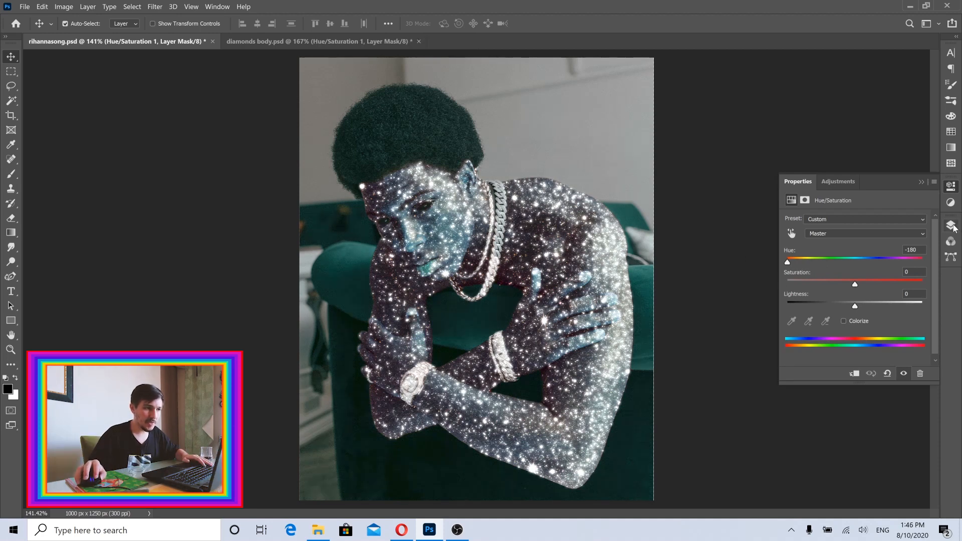
# - Hide and show the masked Hue/Saturation adjustment to compare the skin colours
pyautogui.click(952, 227)
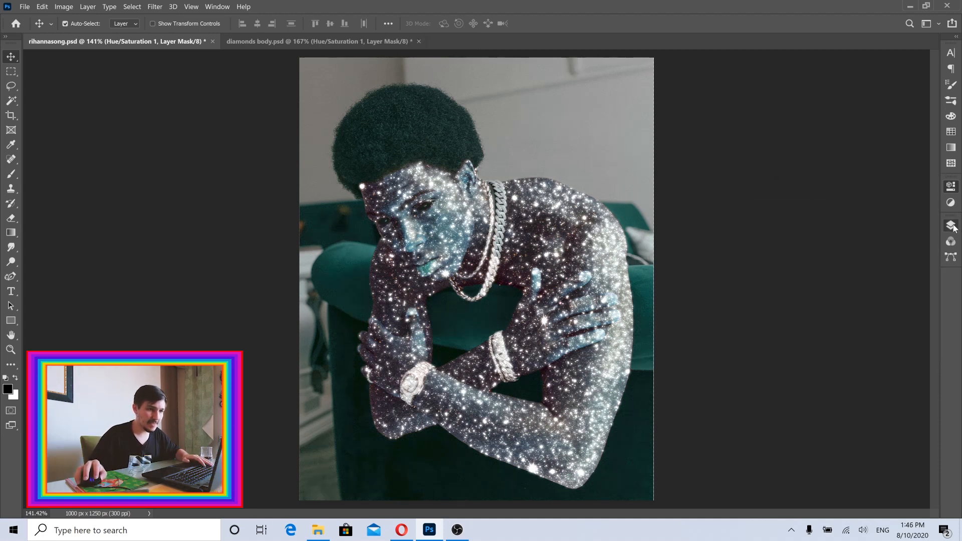
pyautogui.click(761, 349)
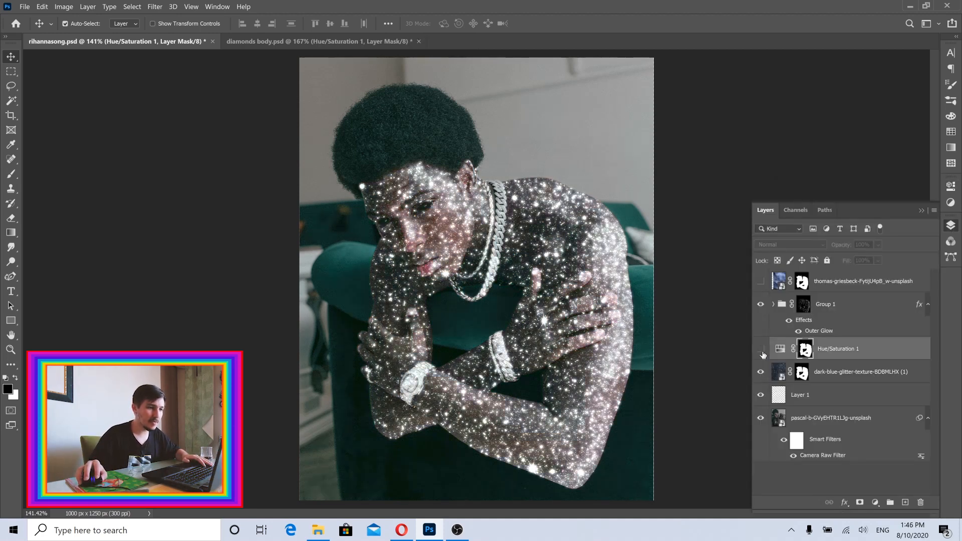
pyautogui.click(761, 349)
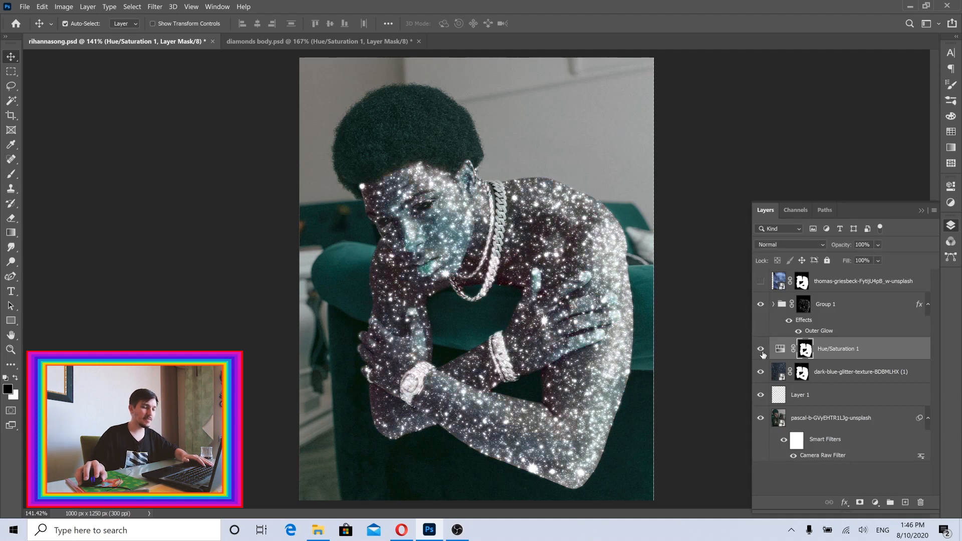
# - Add a second, unmasked Hue/Saturation adjustment above the first and set its Hue to +180
pyautogui.click(897, 354)
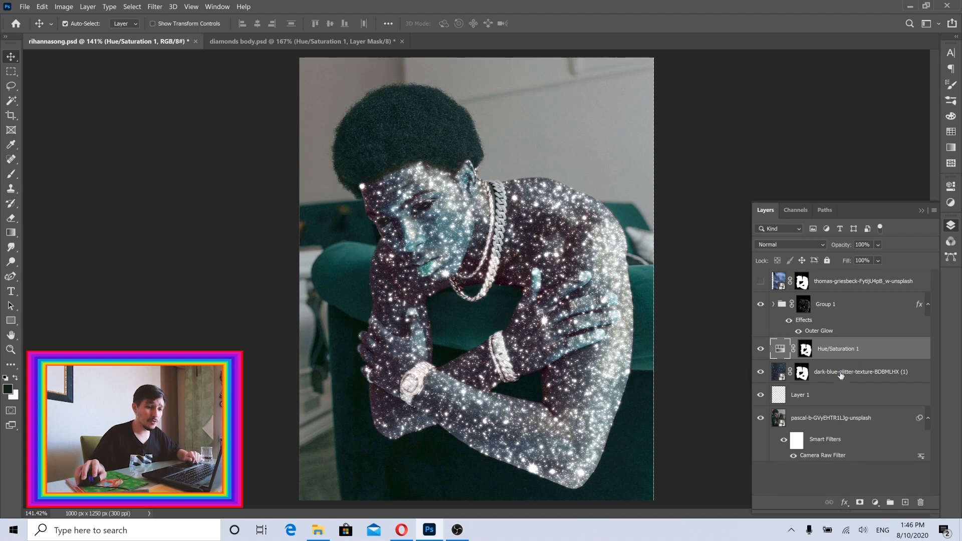
pyautogui.click(874, 503)
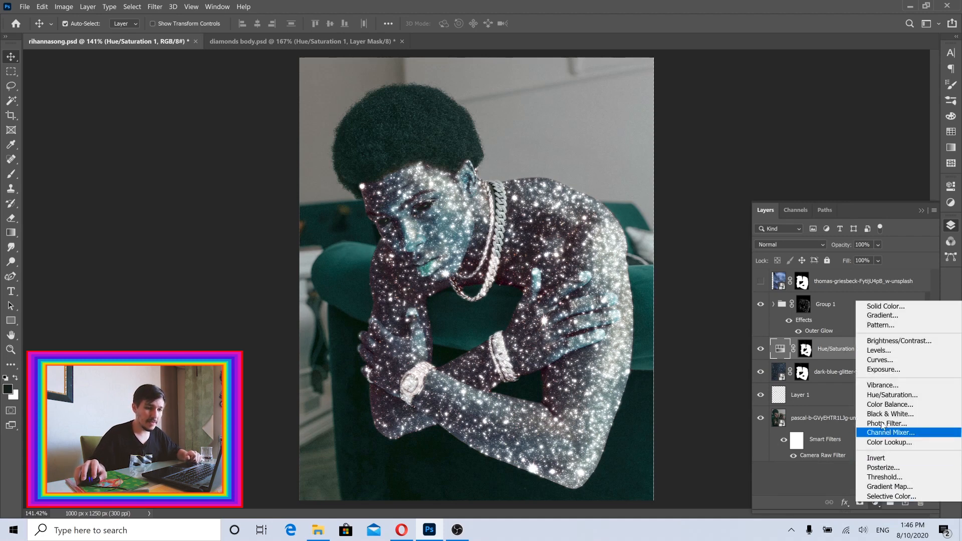
pyautogui.click(882, 395)
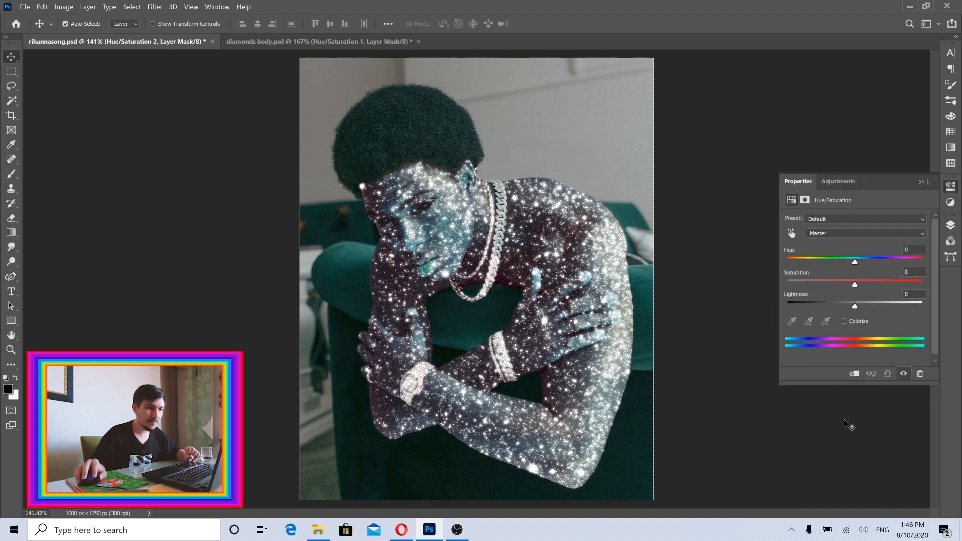
pyautogui.moveTo(854, 262); pyautogui.dragTo(777, 261)
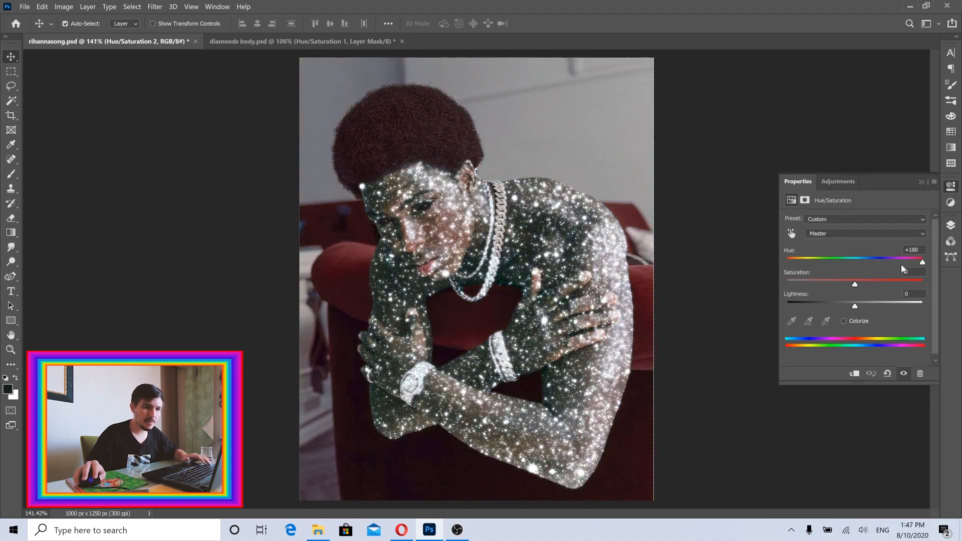
# - Move the Hue/Saturation 1 and Hue/Saturation 2 adjustment layers together above Group 1
pyautogui.moveTo(885, 269); pyautogui.dragTo(949, 269)
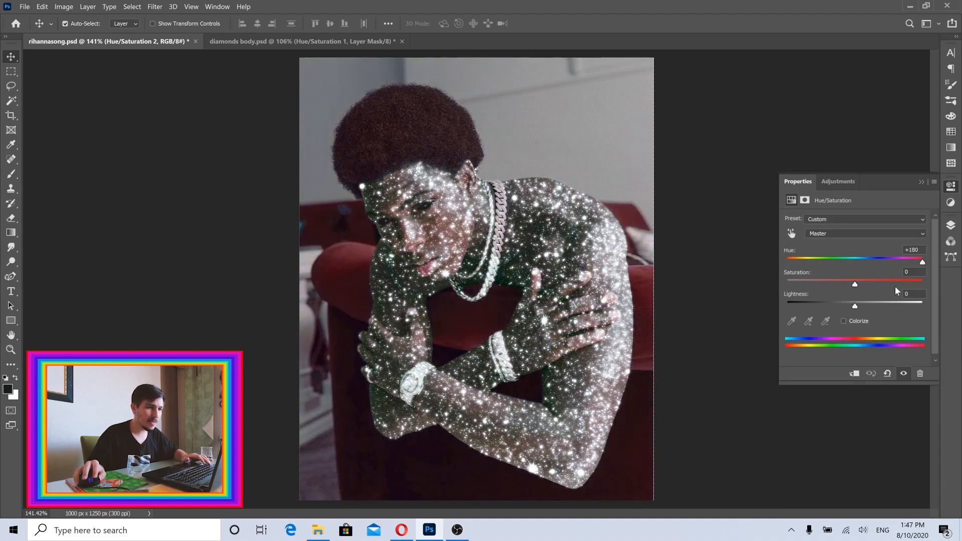
pyautogui.click(951, 225)
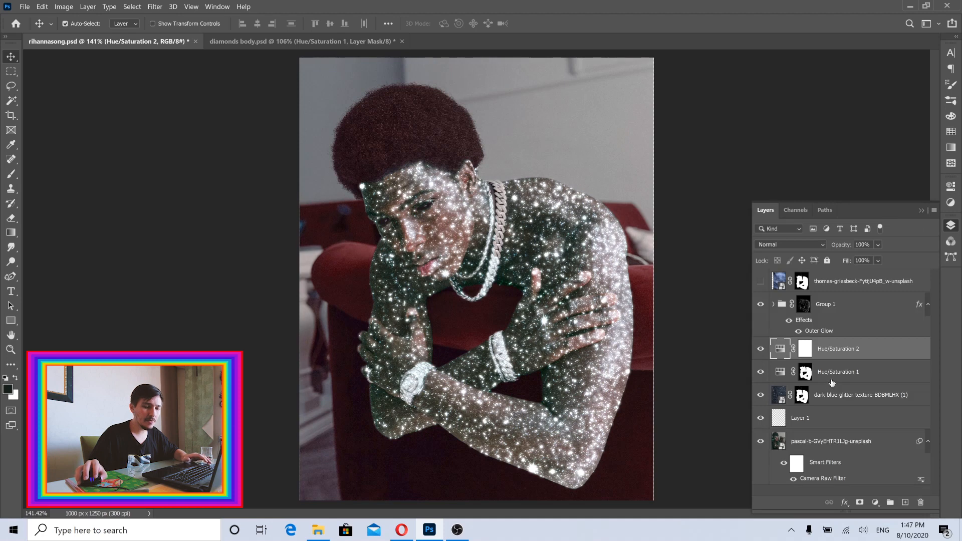
pyautogui.keyDown('shift'); pyautogui.click(832, 379); pyautogui.keyUp('shift')
pyautogui.moveTo(832, 382); pyautogui.dragTo(832, 294)
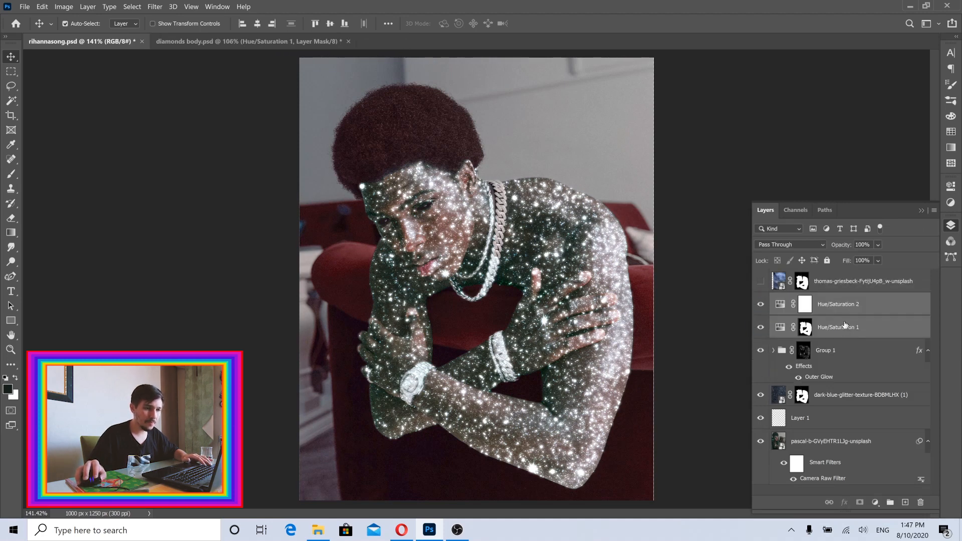
pyautogui.click(828, 306)
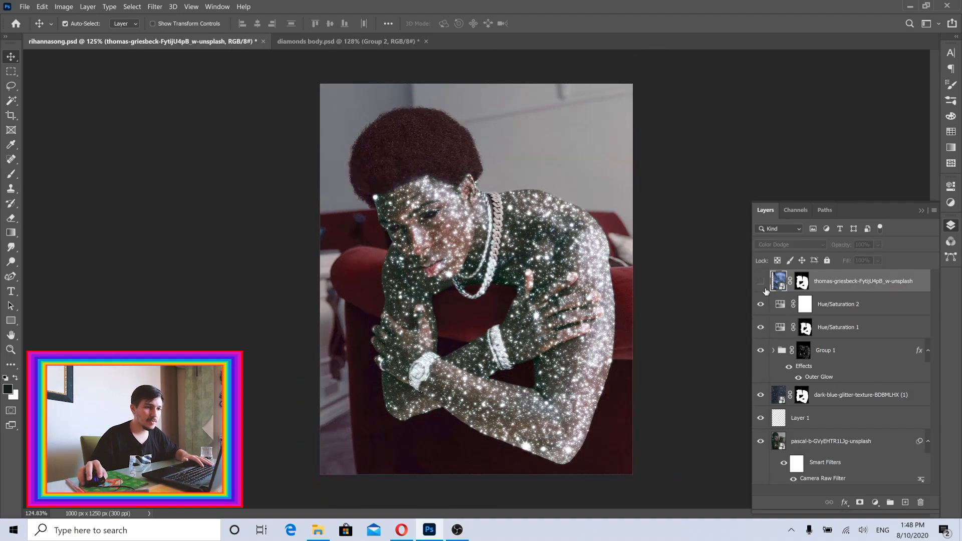
# - Show the snow overlay layer again and set its opacity to 70%
pyautogui.click(761, 282)
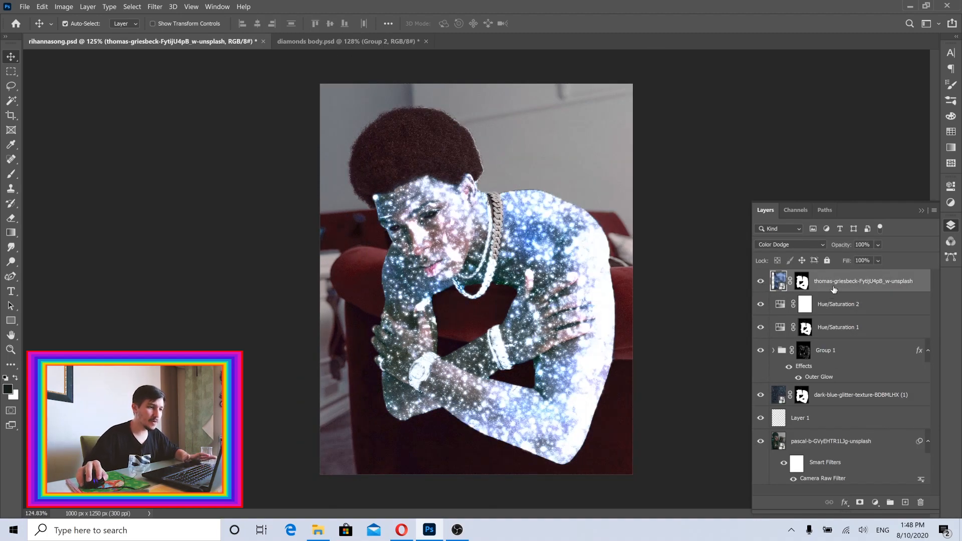
pyautogui.moveTo(516, 281)
pyautogui.mouseDown()
pyautogui.moveTo(502, 268)
pyautogui.moveTo(514, 268)
pyautogui.mouseUp()
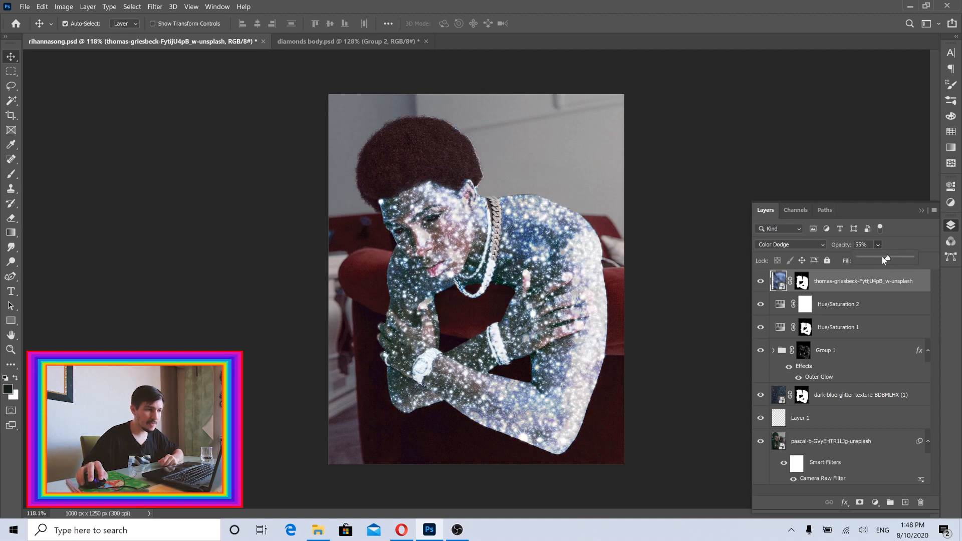
pyautogui.moveTo(885, 259); pyautogui.dragTo(906, 257)
pyautogui.write('70')
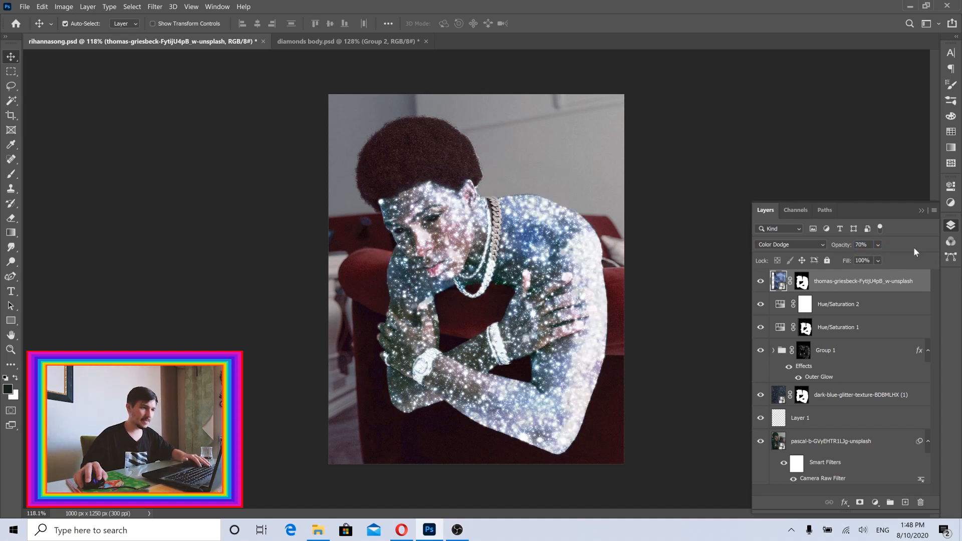
# - Hide and show the snow overlay to compare, preview other blend modes, and return it to Color Dodge
pyautogui.click(761, 281)
pyautogui.click(761, 281)
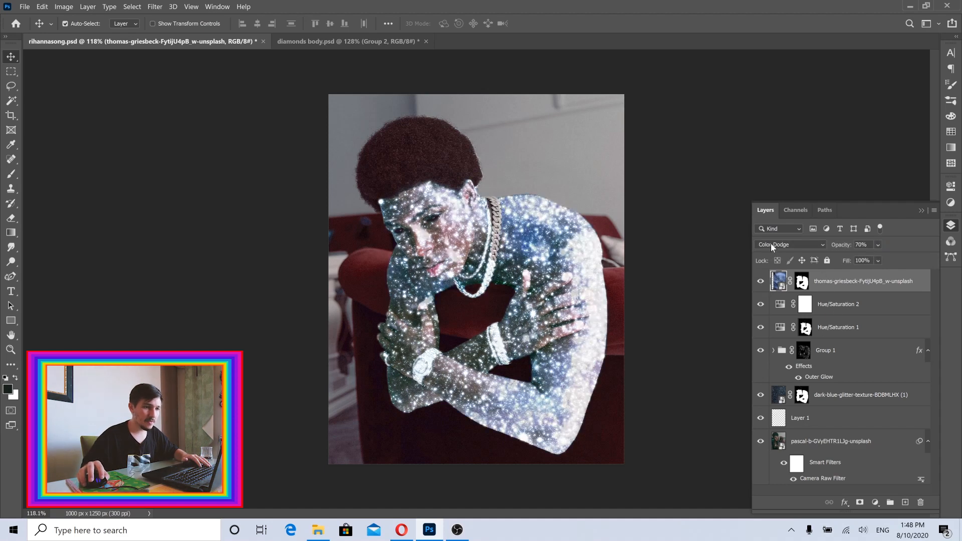
pyautogui.click(789, 244)
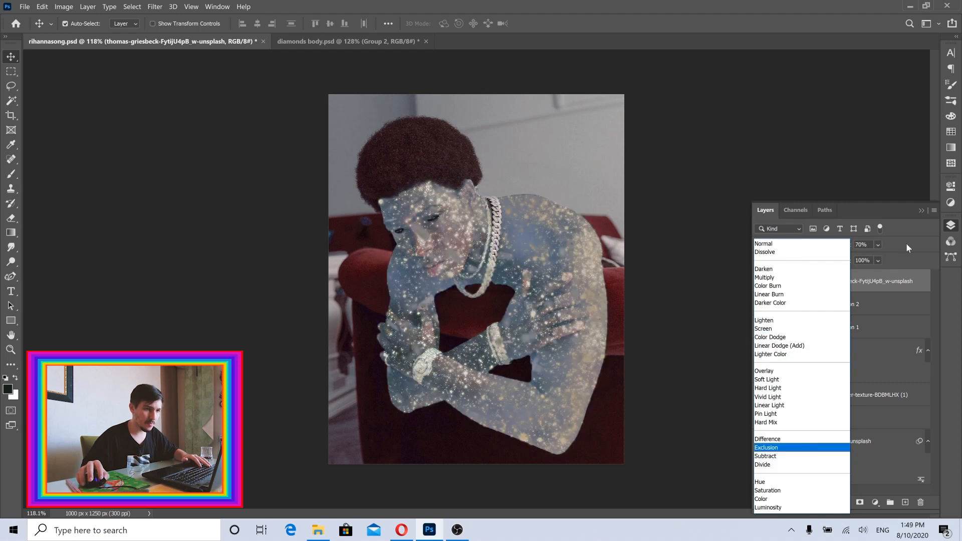
pyautogui.click(782, 337)
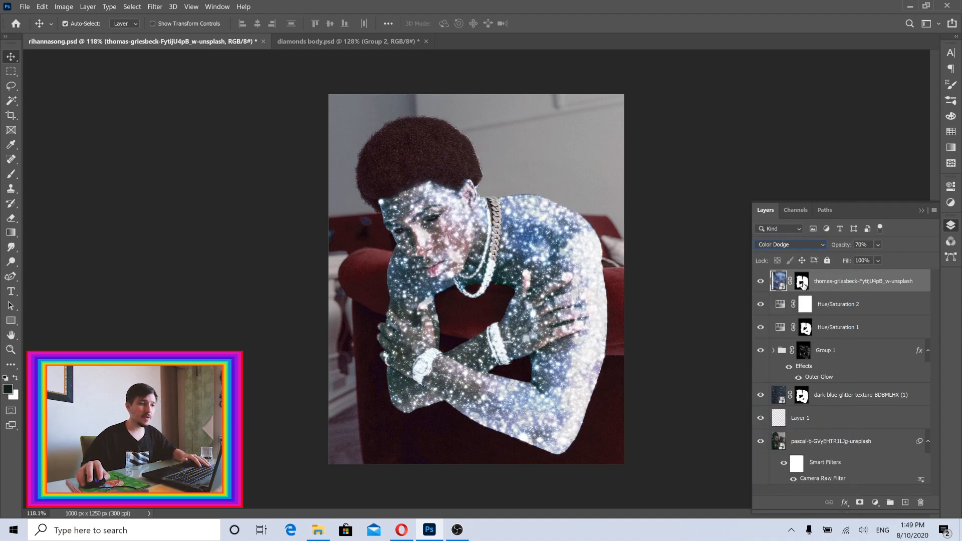
# - Collapse Group 1 and hide both the group and the snow overlay to isolate the base glitter texture
pyautogui.click(802, 283)
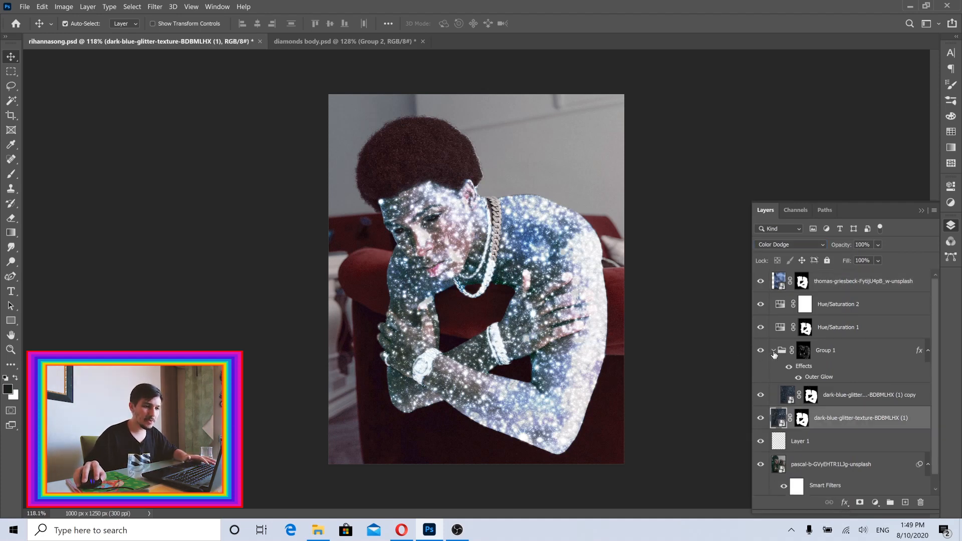
pyautogui.click(774, 350)
pyautogui.click(761, 351)
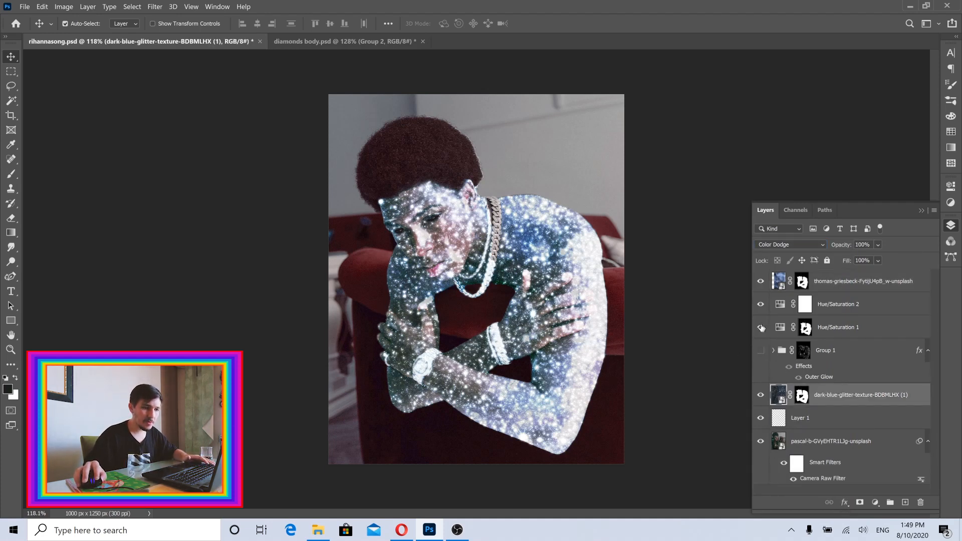
pyautogui.click(761, 282)
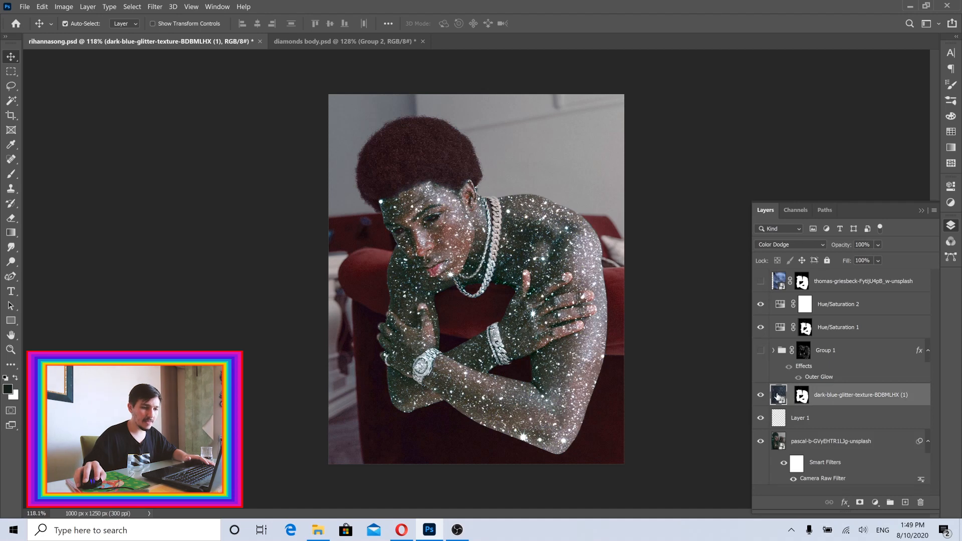
# - Scale the base dark-blue glitter texture to 61.14% with Free Transform and make Group 1 visible again
pyautogui.click(29, 7)
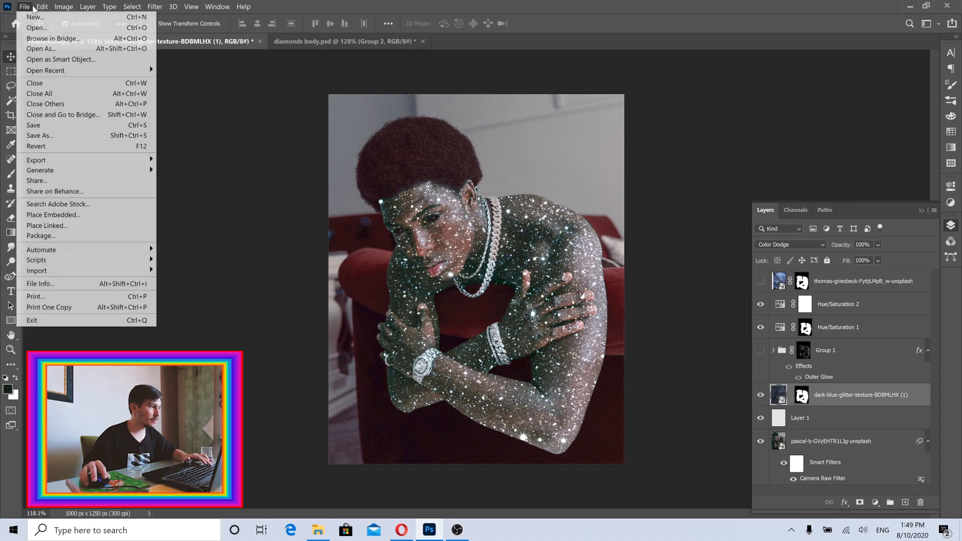
pyautogui.click(39, 9)
pyautogui.click(40, 9)
pyautogui.click(59, 228)
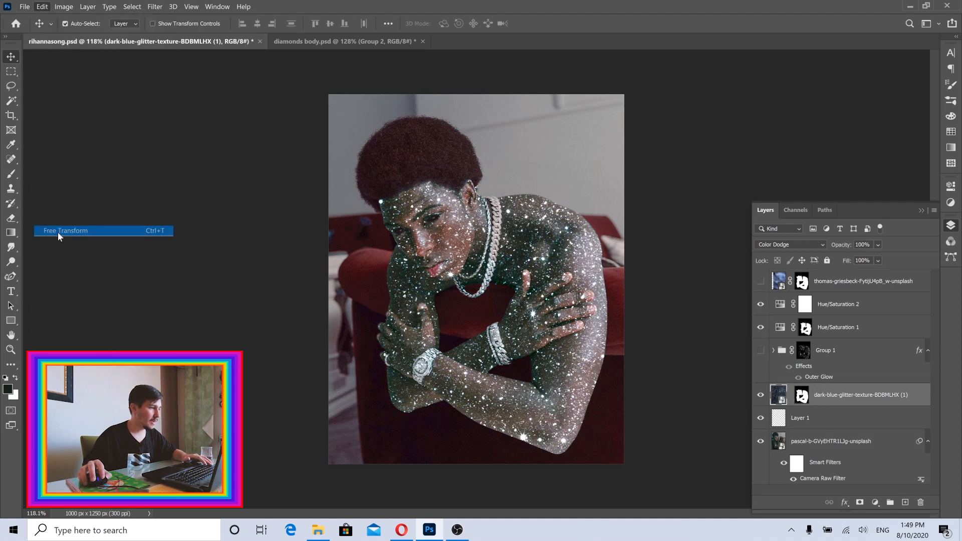
pyautogui.moveTo(254, 281); pyautogui.dragTo(136, 289)
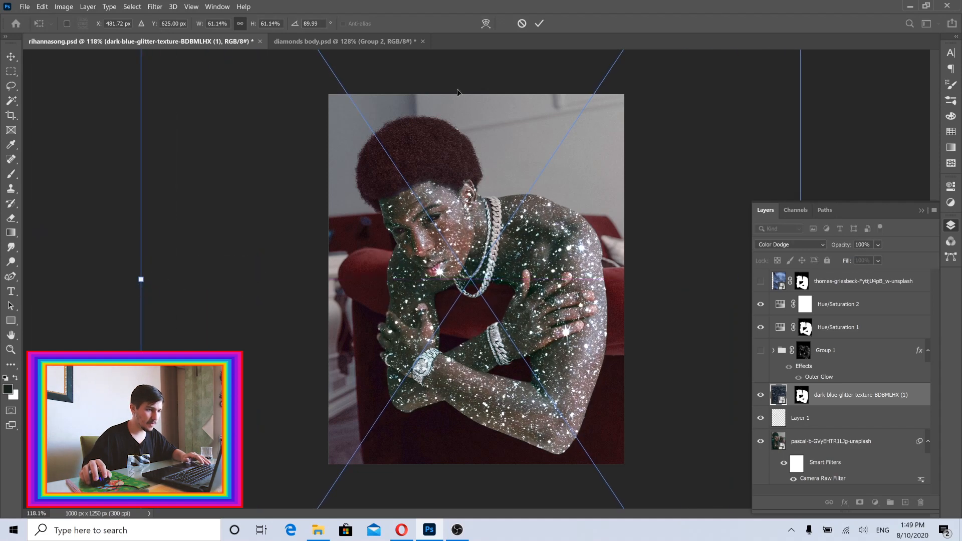
pyautogui.click(539, 25)
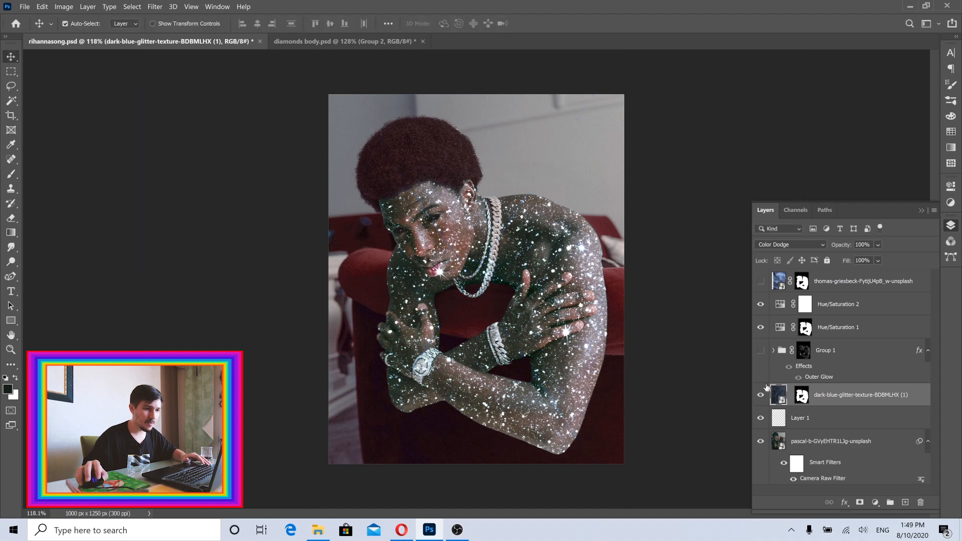
pyautogui.click(760, 351)
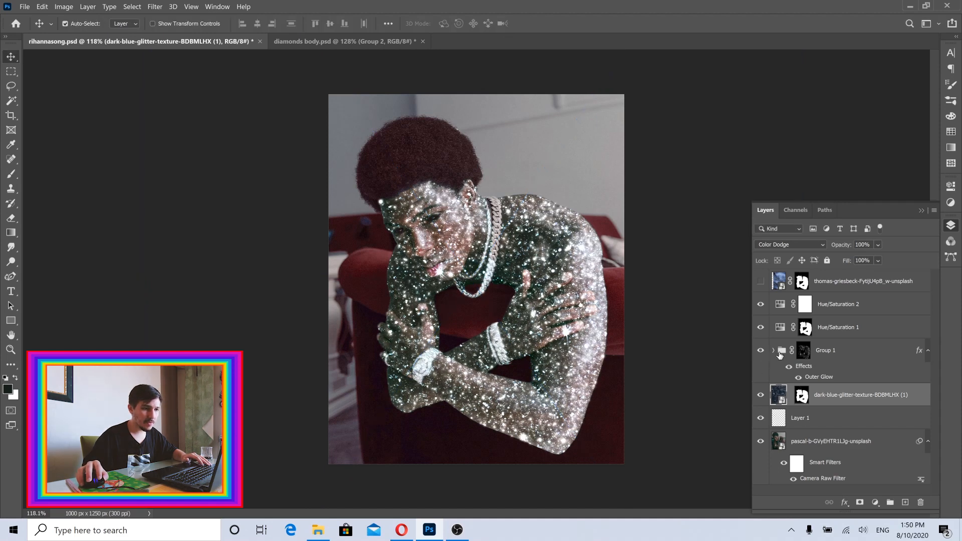
# - Try scaling the glitter texture copy inside Group 1 to 52.83% and cancel the transform
pyautogui.hotkey('ctrl', 'j')
pyautogui.click(838, 401)
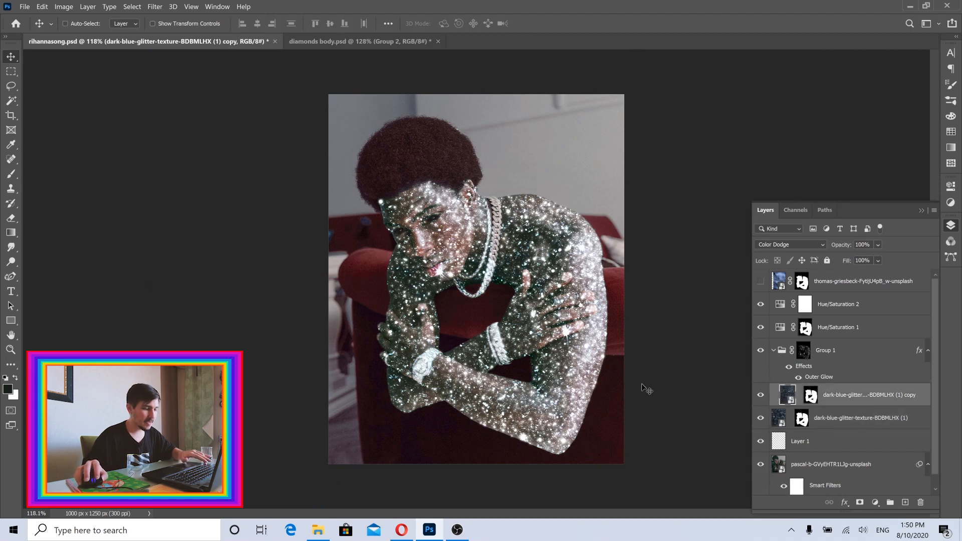
pyautogui.hotkey('ctrl', 't')
pyautogui.moveTo(256, 281); pyautogui.dragTo(185, 280)
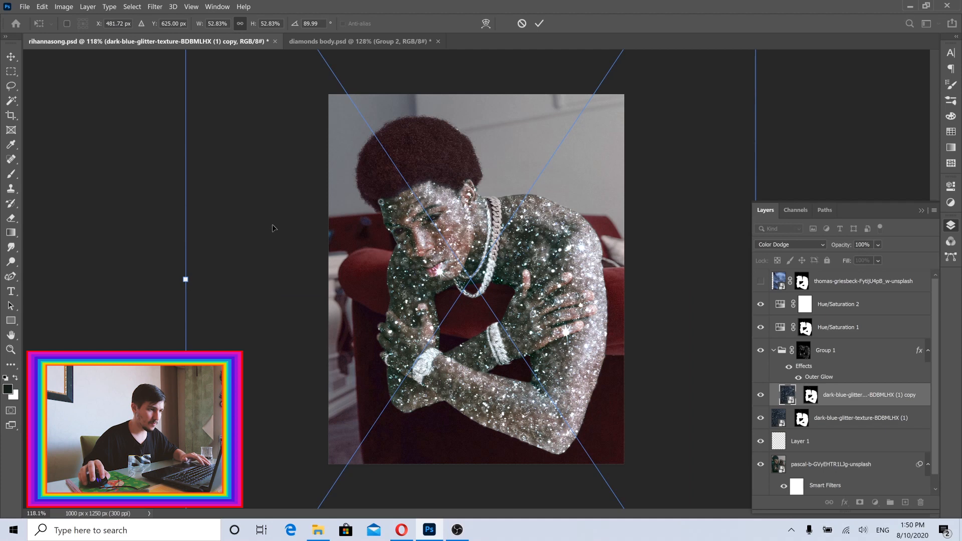
pyautogui.click(523, 23)
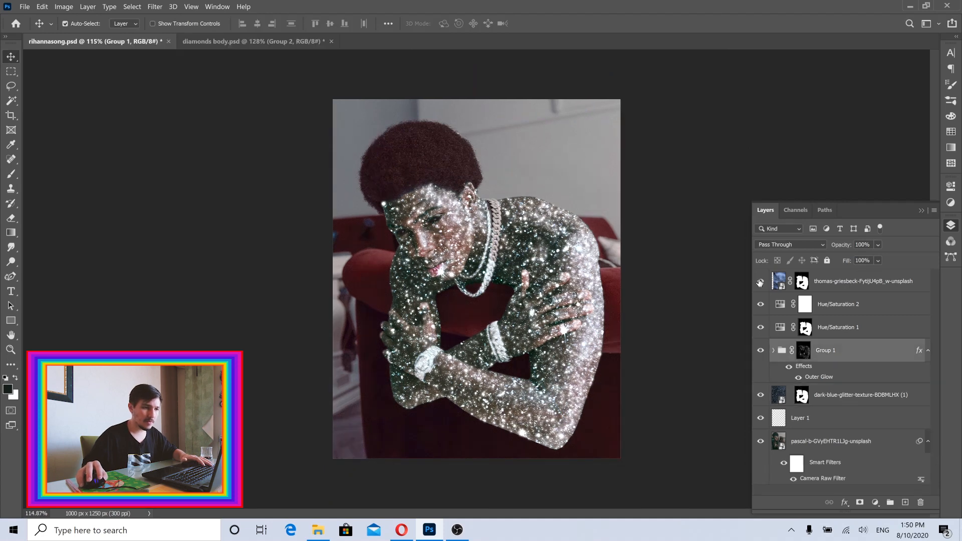
# - Show the snow overlay, select its mask, and set up a black brush at 218 px with 0% hardness
pyautogui.click(760, 282)
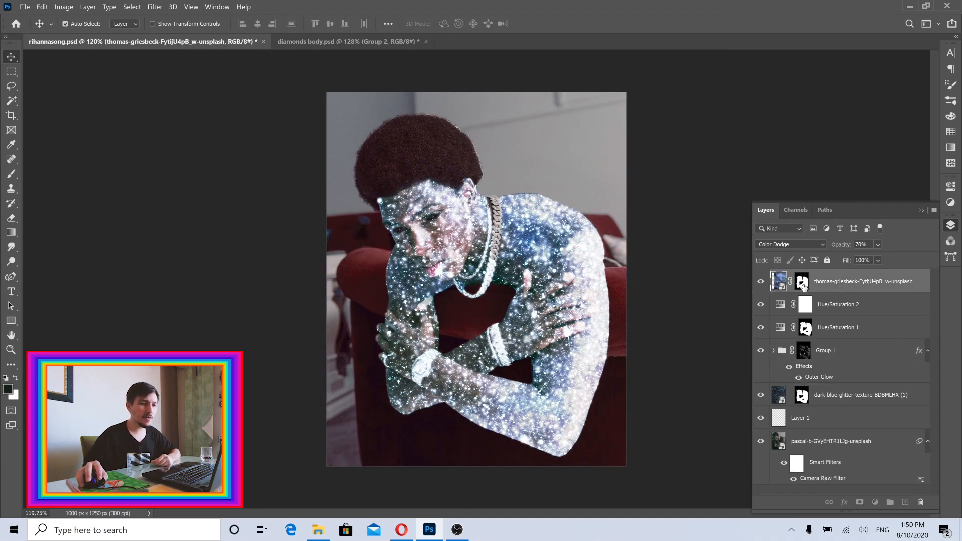
pyautogui.click(802, 282)
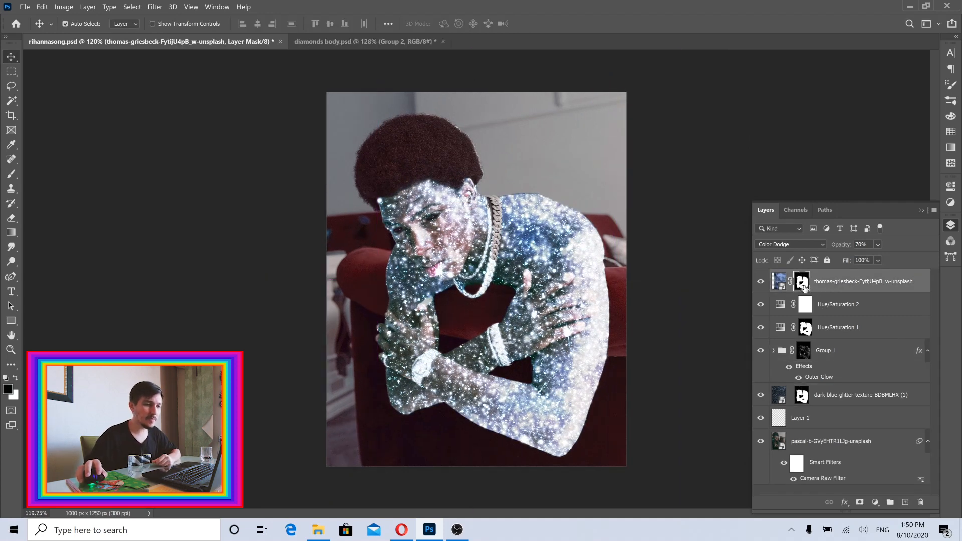
pyautogui.click(11, 173)
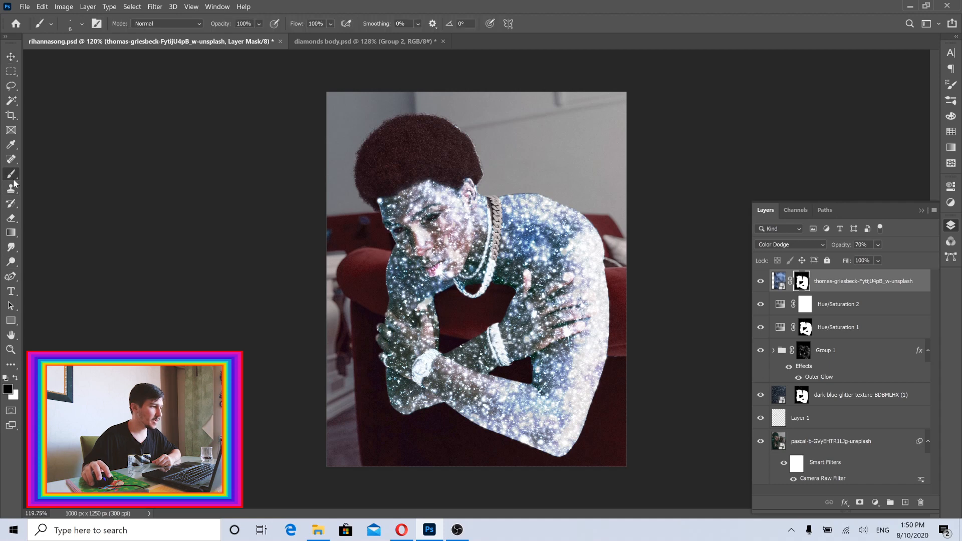
pyautogui.moveTo(515, 312); pyautogui.dragTo(576, 312)
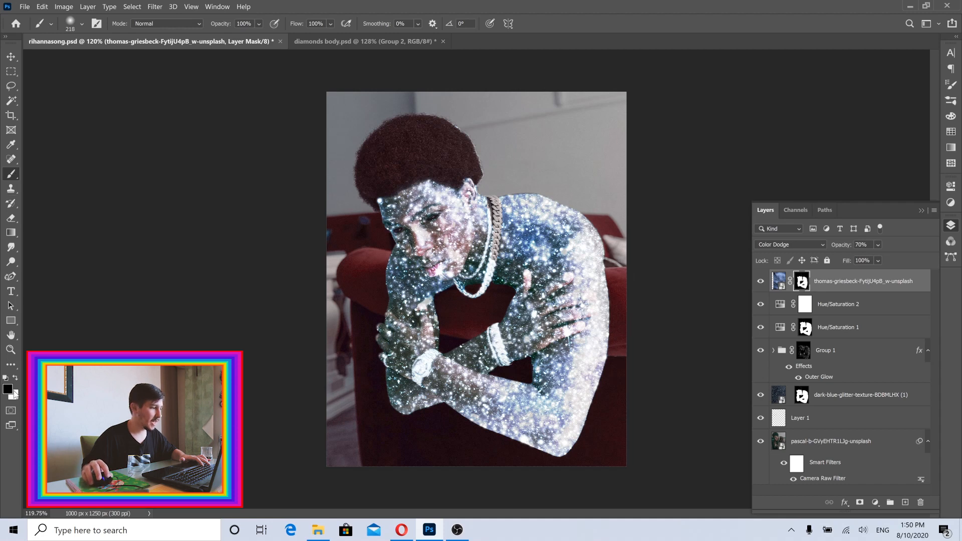
pyautogui.click(82, 24)
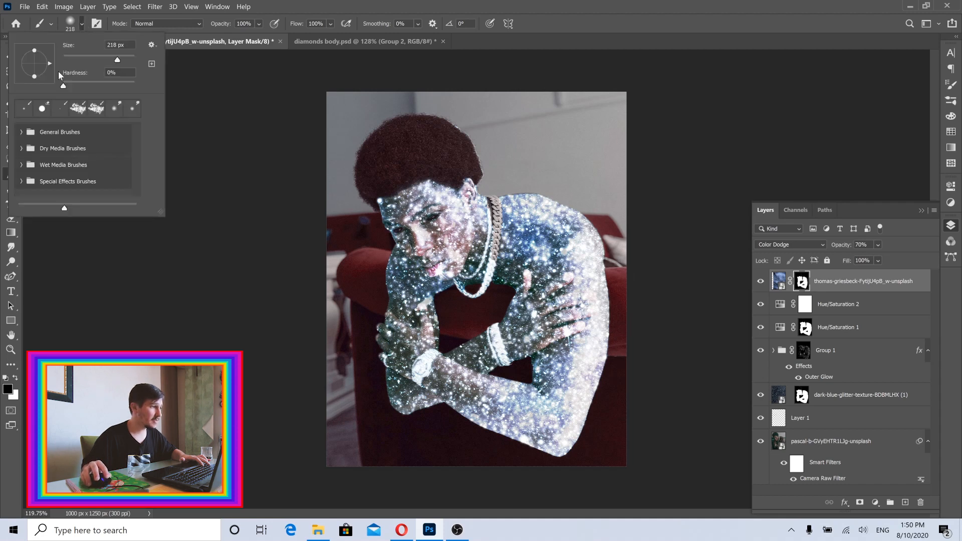
pyautogui.click(402, 4)
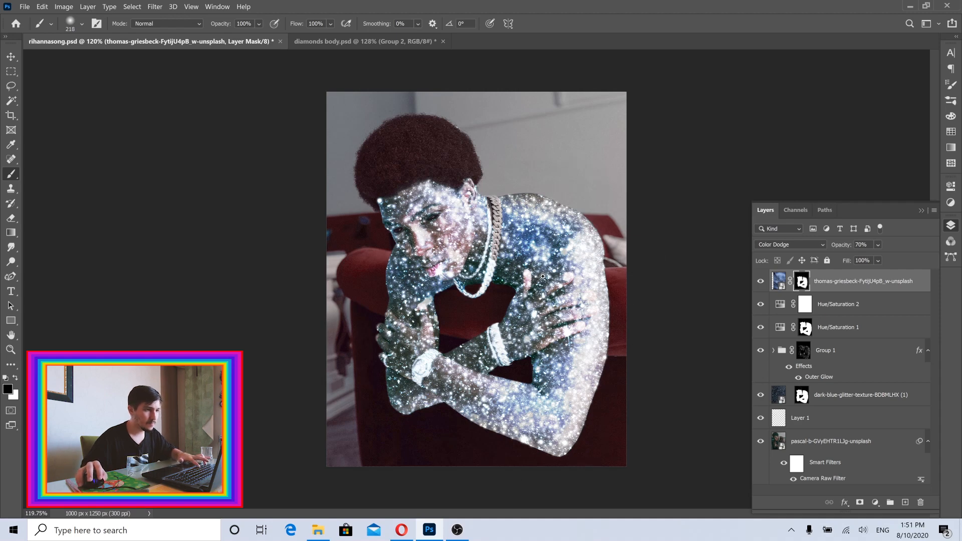
pyautogui.moveTo(543, 277); pyautogui.dragTo(521, 278)
# - Unlink the snow overlay from its mask and scale only the image to 15.03% with Free Transform
pyautogui.press('v')
pyautogui.click(890, 288)
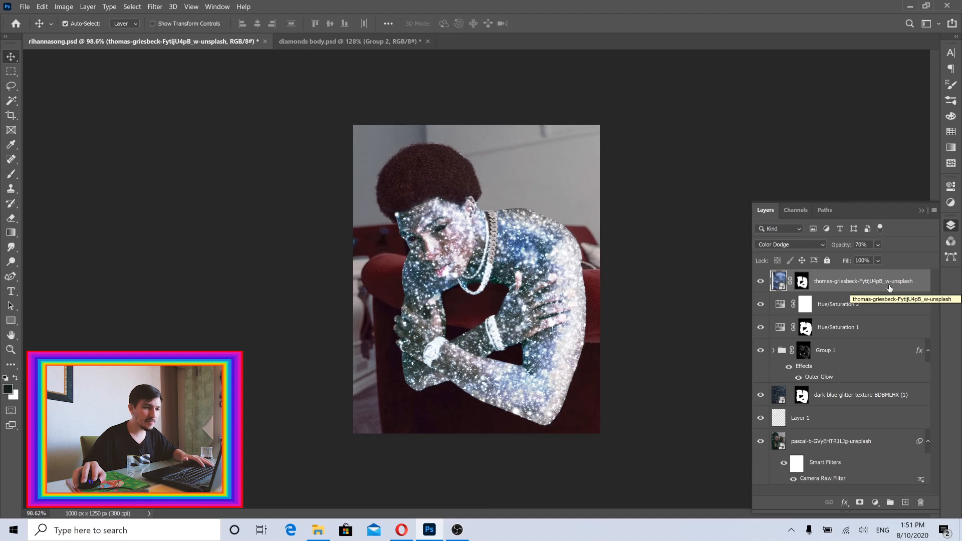
pyautogui.click(789, 283)
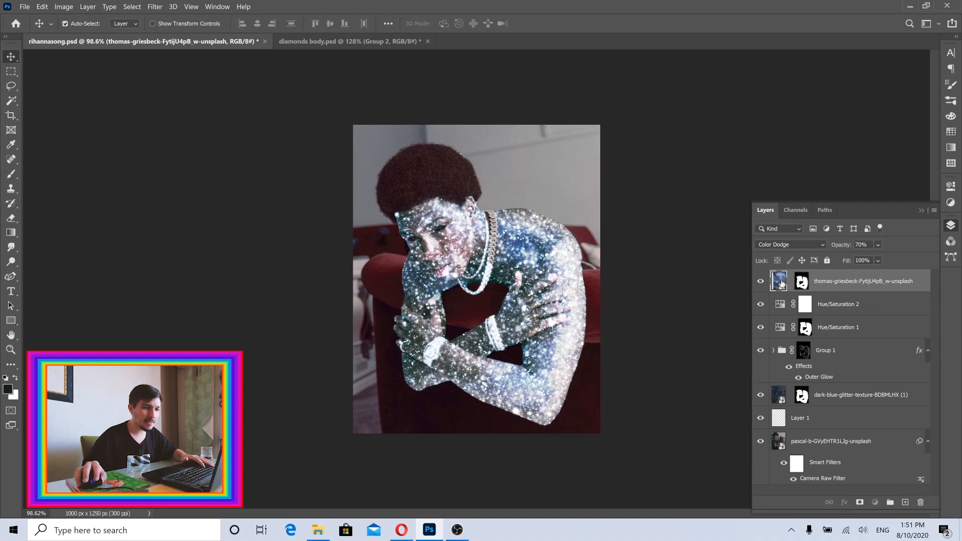
pyautogui.click(782, 283)
pyautogui.hotkey('ctrl', 't')
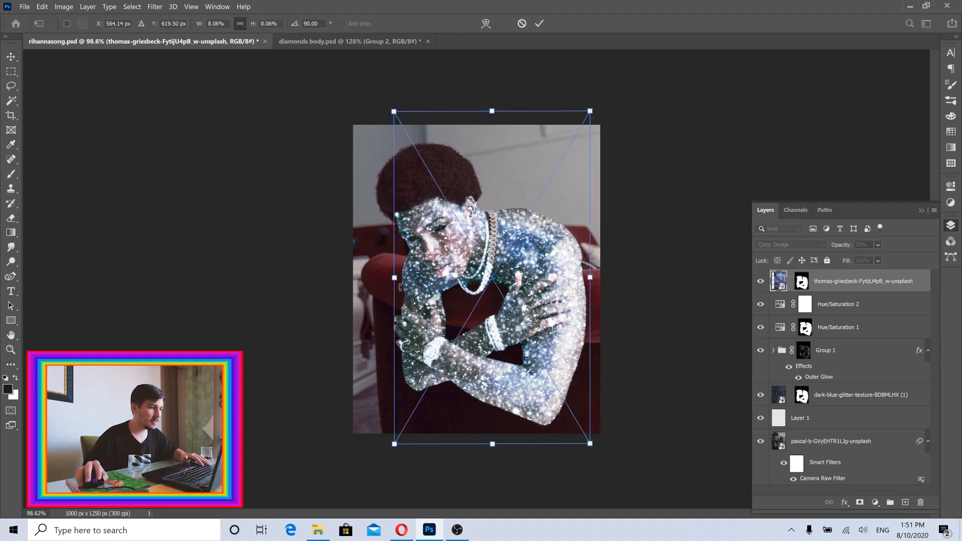
pyautogui.moveTo(394, 278); pyautogui.dragTo(310, 279)
pyautogui.click(539, 23)
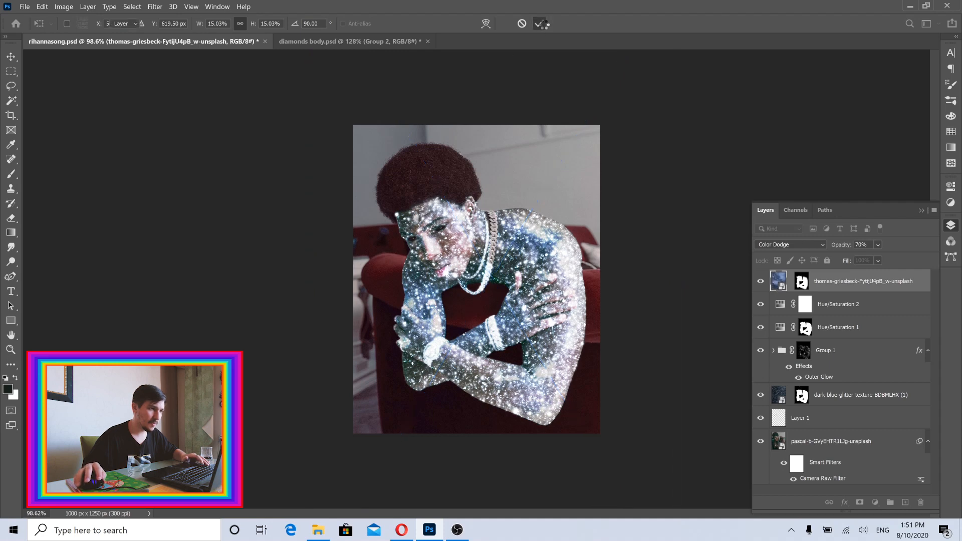
# - Undo and restore the snow overlay's scaling to compare both versions, and relink the image to its mask
pyautogui.scroll(4, 643, 327)
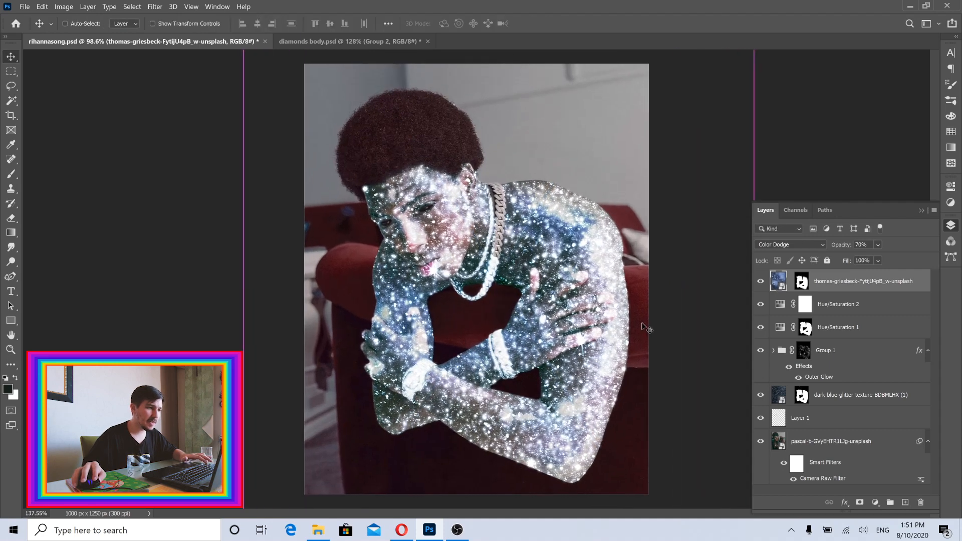
pyautogui.moveTo(652, 330)
pyautogui.mouseDown()
pyautogui.moveTo(671, 341)
pyautogui.moveTo(661, 331)
pyautogui.moveTo(645, 339)
pyautogui.mouseUp()
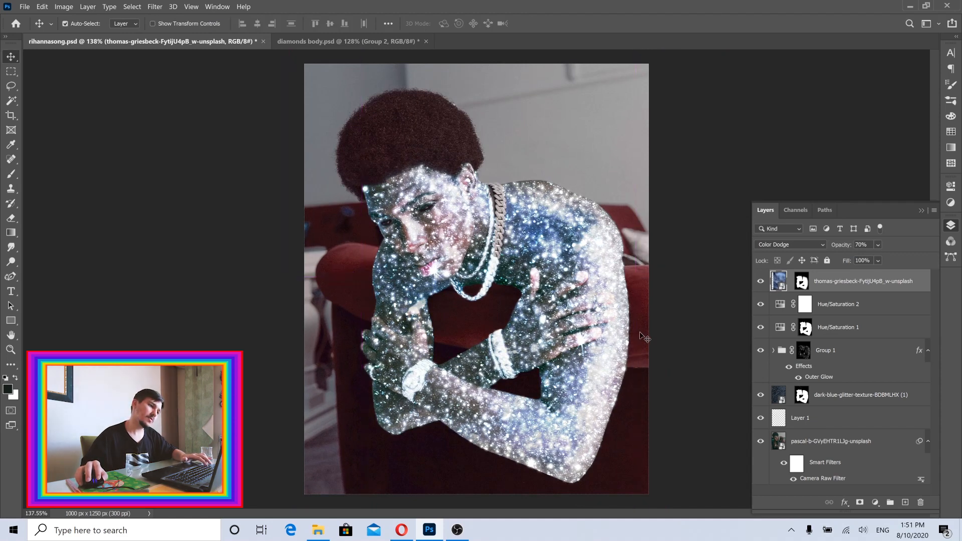
pyautogui.hotkey('ctrl', 'z')
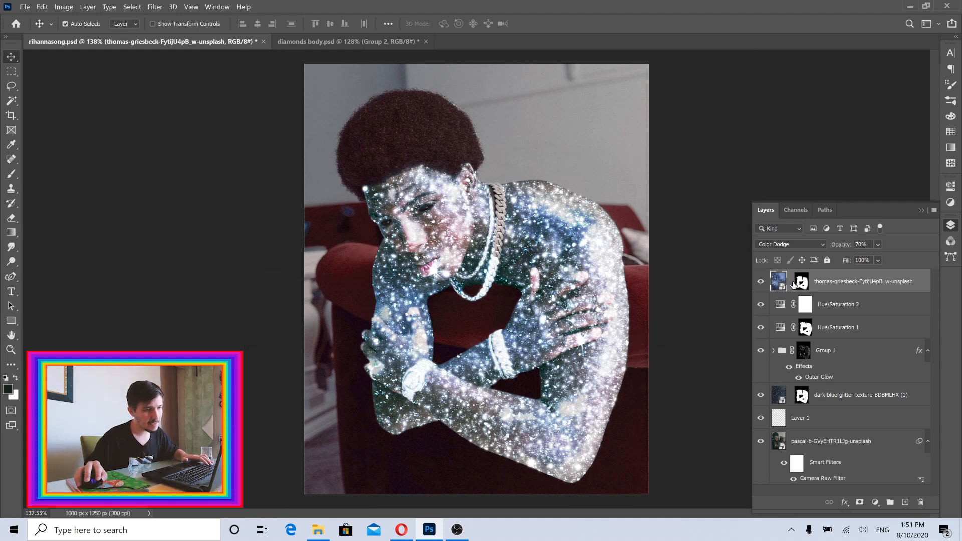
pyautogui.scroll(-2, 741, 309)
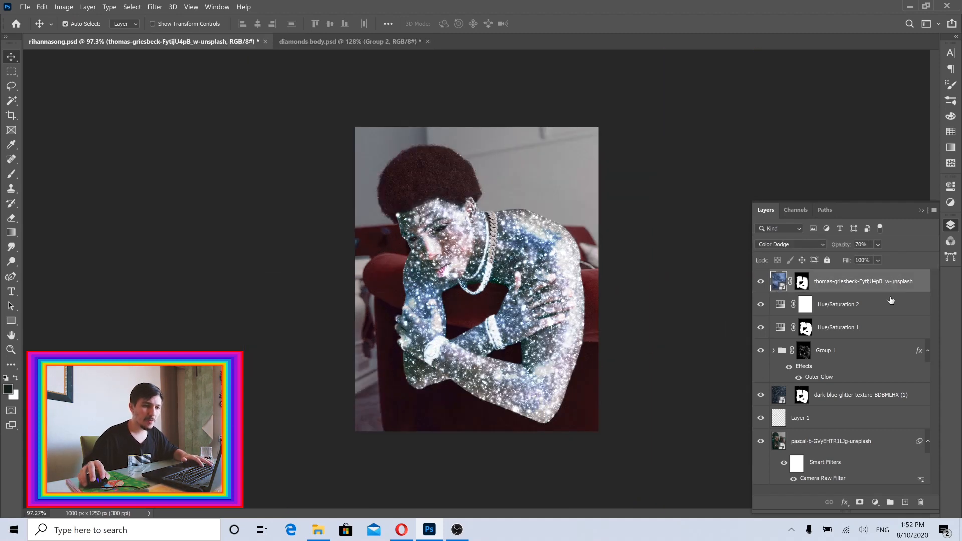
# - Add a Brightness/Contrast adjustment layer above the snow overlay with contrast 40, and compare the image with and without it
pyautogui.click(876, 504)
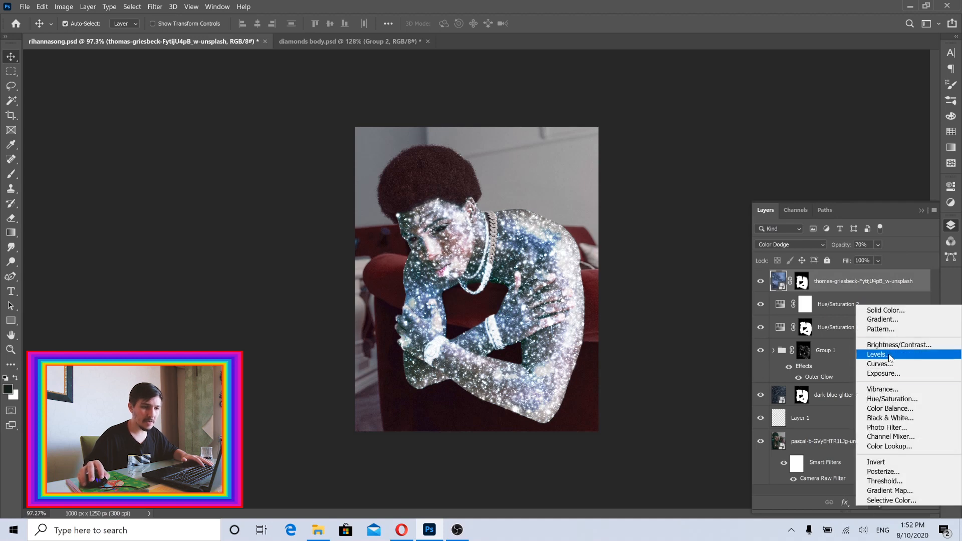
pyautogui.click(887, 345)
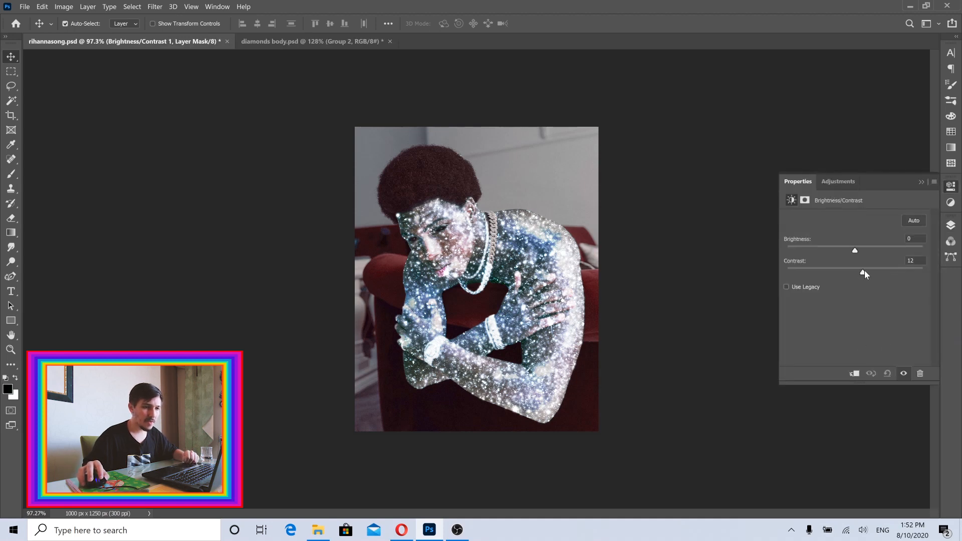
pyautogui.moveTo(864, 271); pyautogui.dragTo(883, 274)
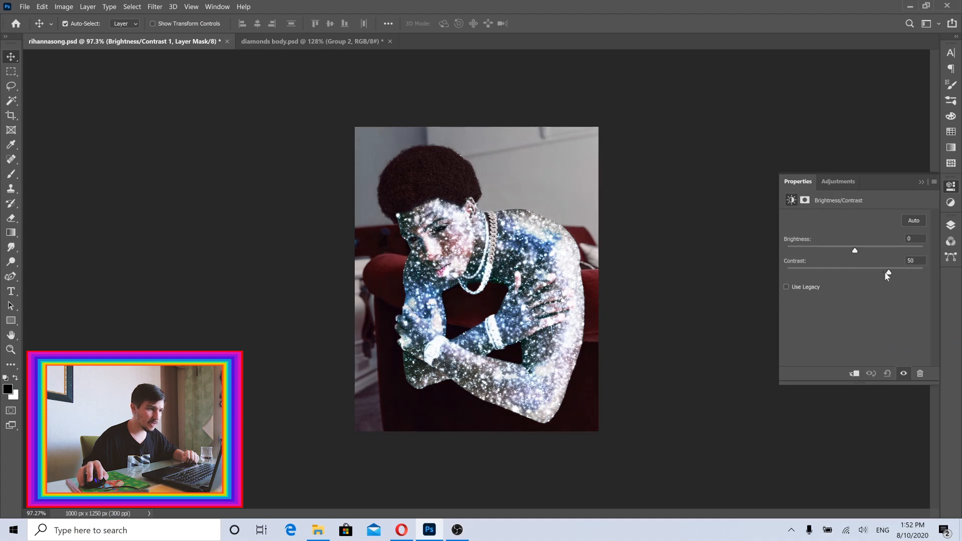
pyautogui.moveTo(855, 251); pyautogui.dragTo(857, 252)
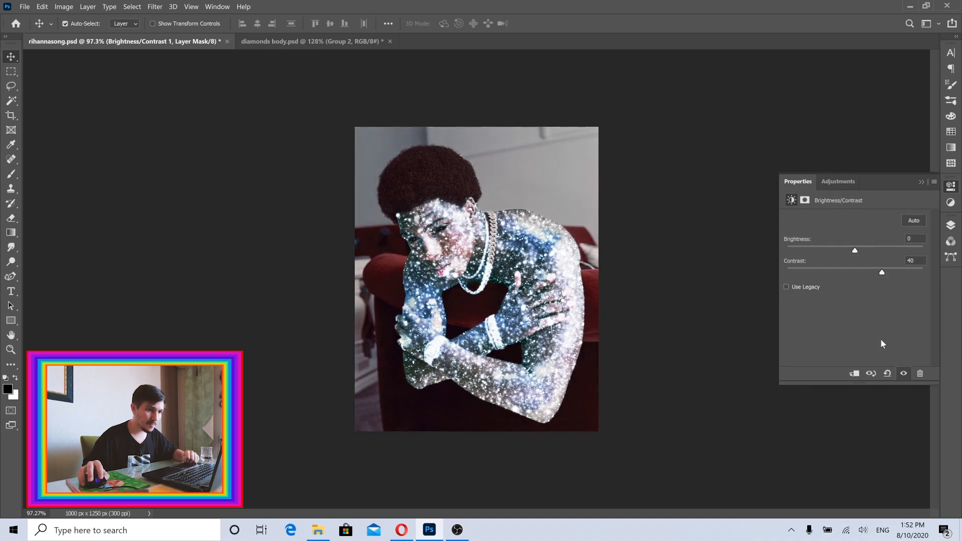
pyautogui.hotkey('ctrl', '0')
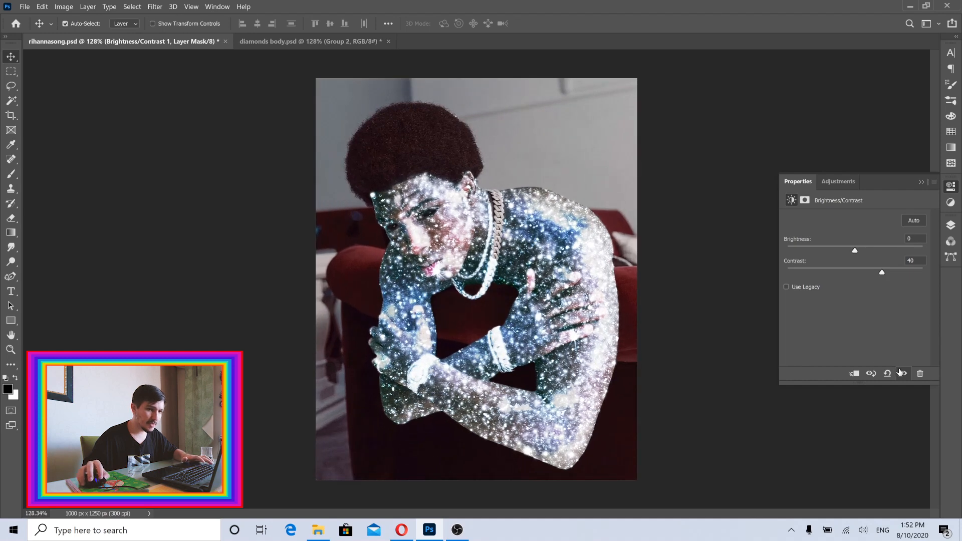
pyautogui.click(902, 374)
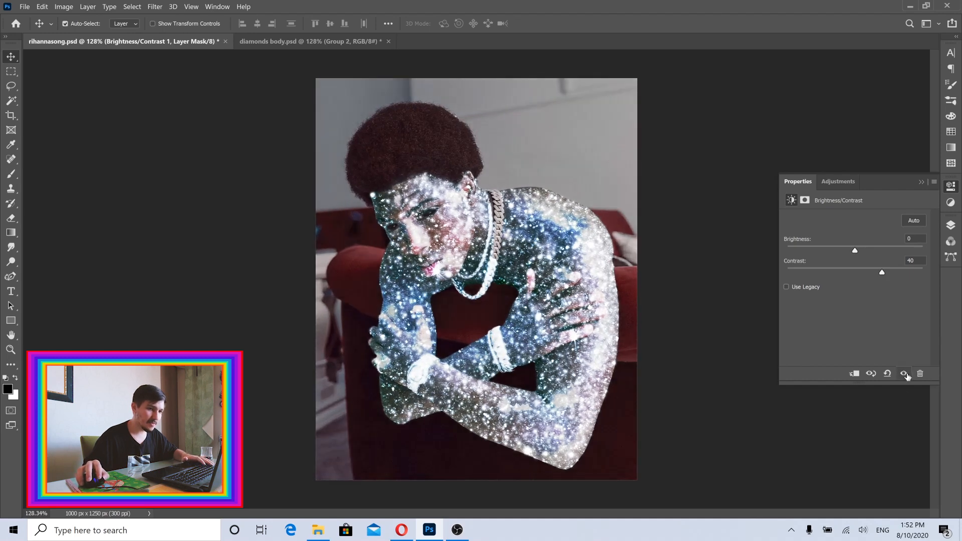
pyautogui.click(905, 375)
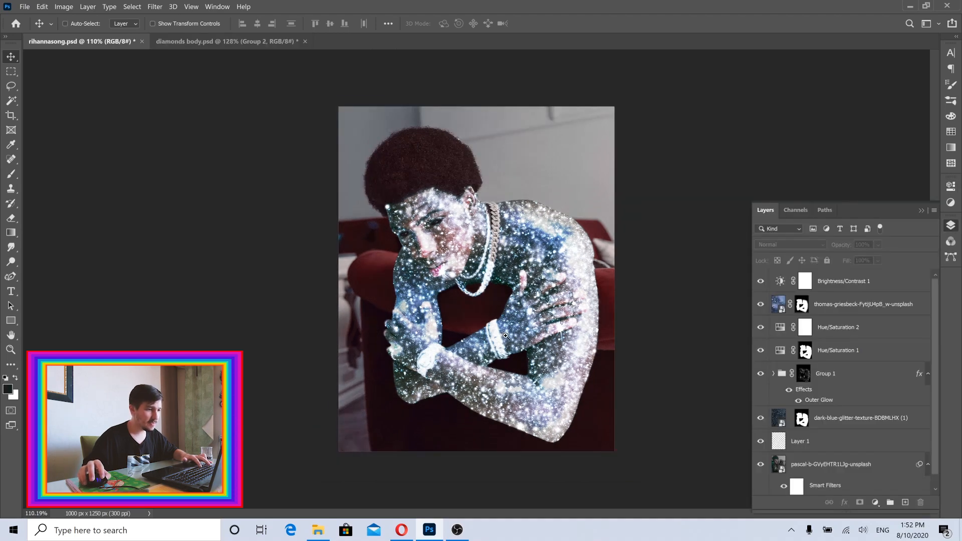
# - Paint black on the dark-blue glitter texture's mask over the bracelet and necklace, using a brush of 38 px and 24 px
pyautogui.scroll(5, 506, 336)
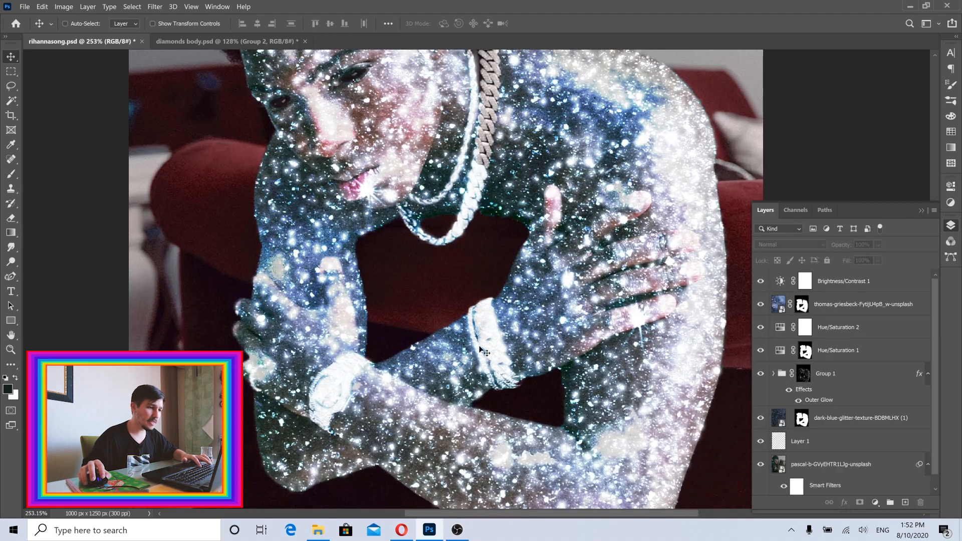
pyautogui.scroll(-1, 825, 395)
pyautogui.click(808, 403)
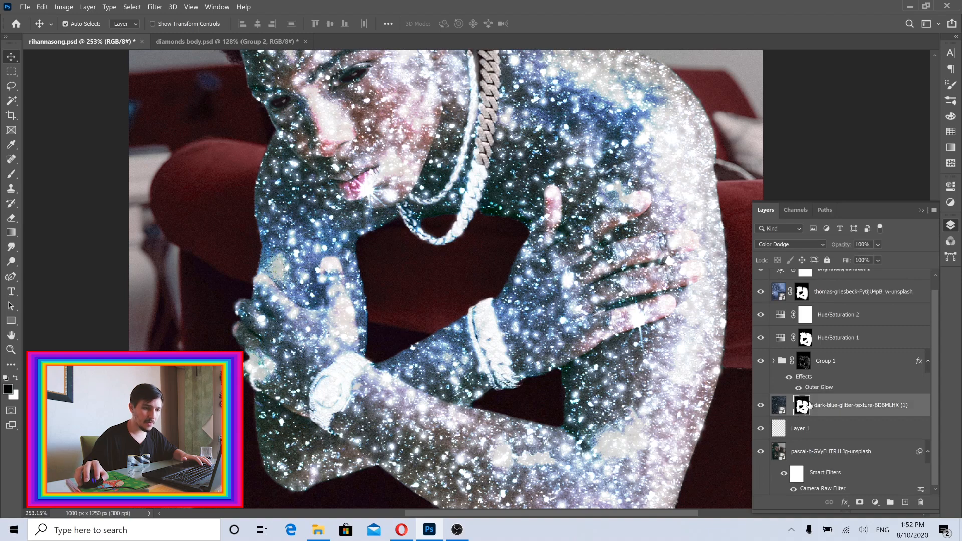
pyautogui.click(11, 174)
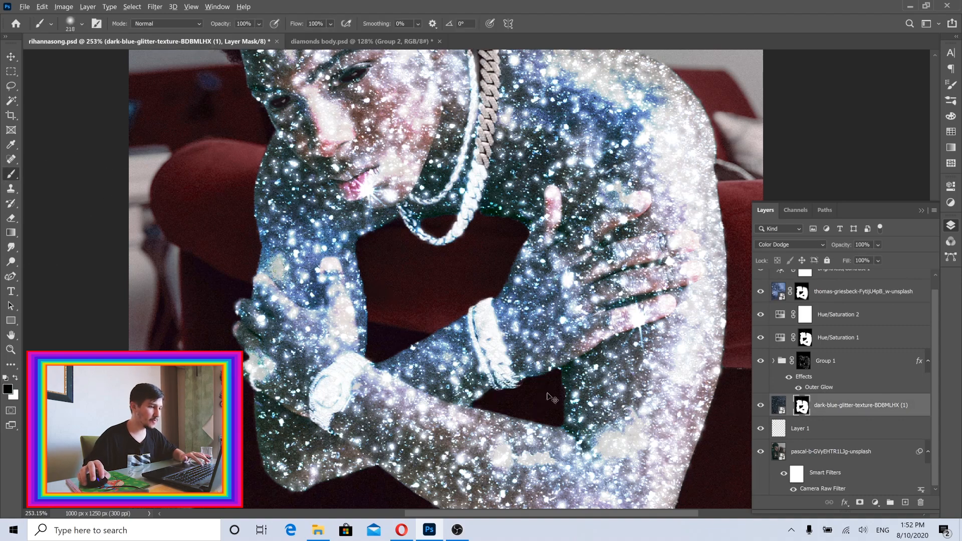
pyautogui.moveTo(547, 393); pyautogui.dragTo(481, 379)
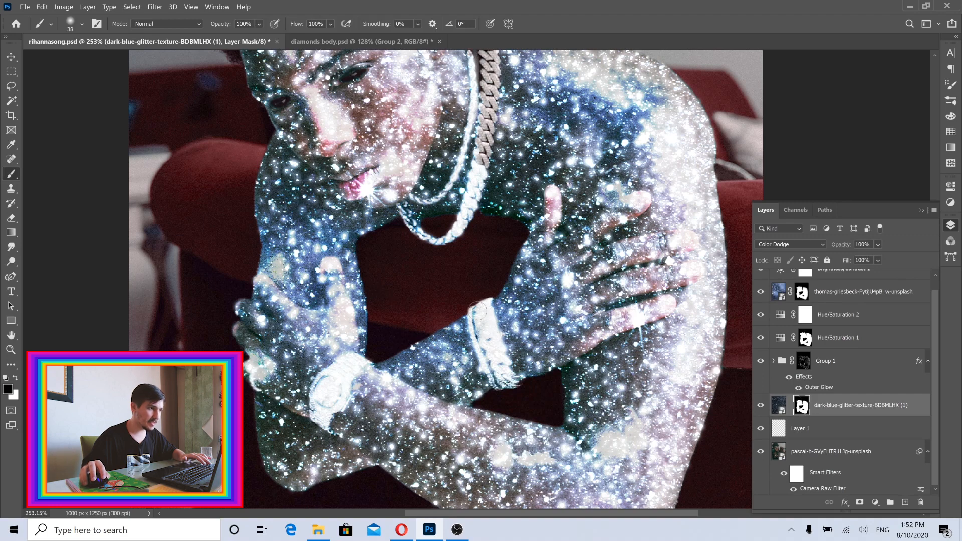
pyautogui.moveTo(478, 311); pyautogui.dragTo(494, 335)
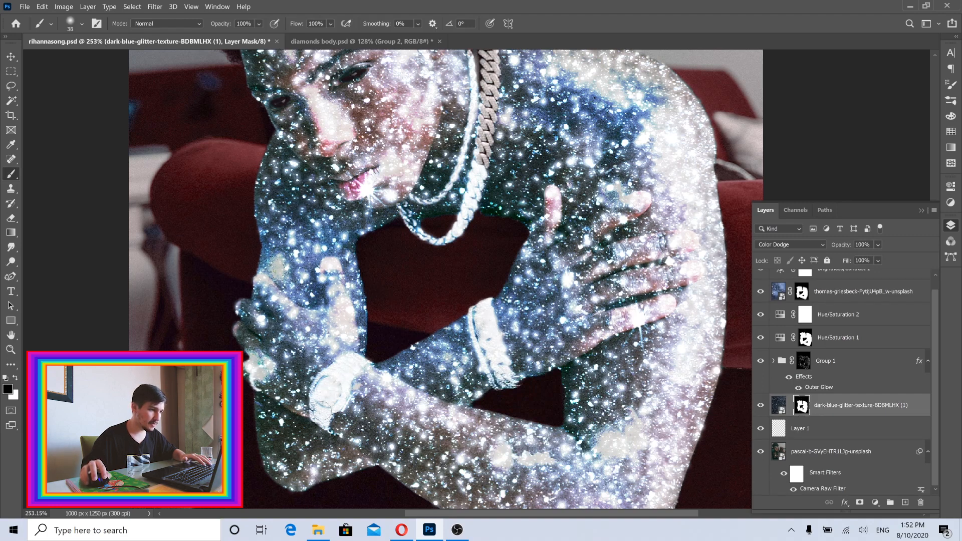
pyautogui.moveTo(483, 184); pyautogui.dragTo(482, 176)
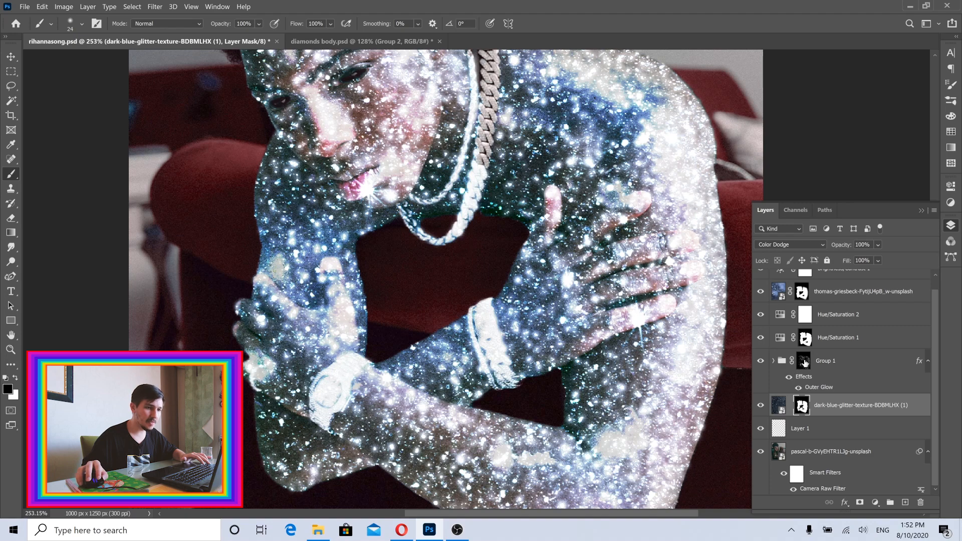
# - Mask Group 1's glitter off the watch, bracelet and necklace chain with a black brush at 24 px and 15 px
pyautogui.click(804, 361)
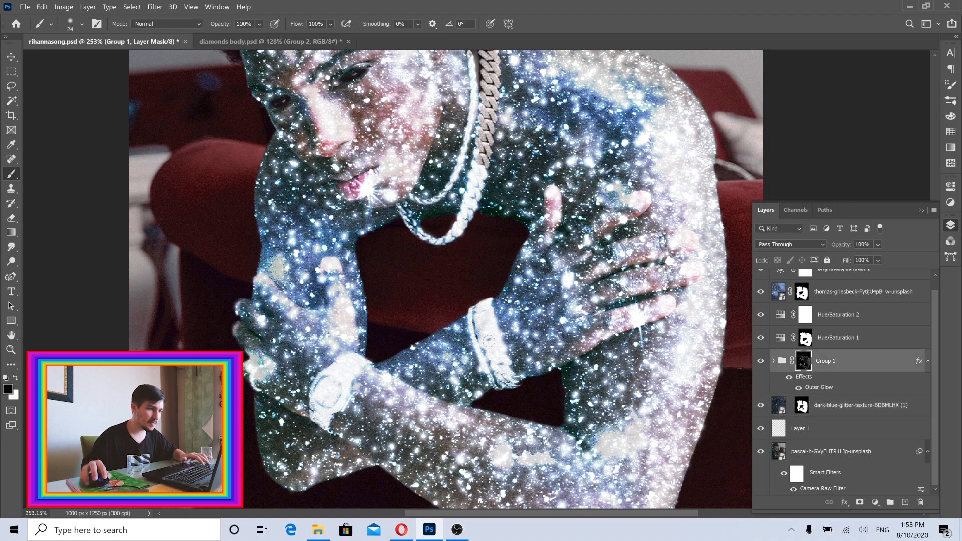
pyautogui.moveTo(489, 340)
pyautogui.mouseDown()
pyautogui.moveTo(482, 321)
pyautogui.moveTo(505, 375)
pyautogui.moveTo(490, 367)
pyautogui.moveTo(475, 321)
pyautogui.mouseUp()
pyautogui.moveTo(336, 371)
pyautogui.mouseDown()
pyautogui.moveTo(328, 389)
pyautogui.moveTo(346, 380)
pyautogui.moveTo(321, 418)
pyautogui.moveTo(316, 386)
pyautogui.mouseUp()
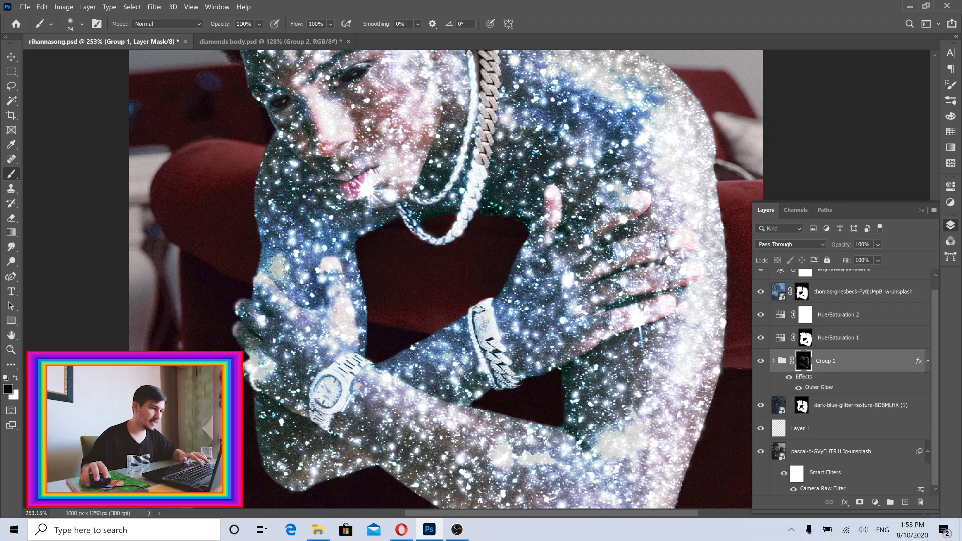
pyautogui.moveTo(479, 172); pyautogui.dragTo(477, 191)
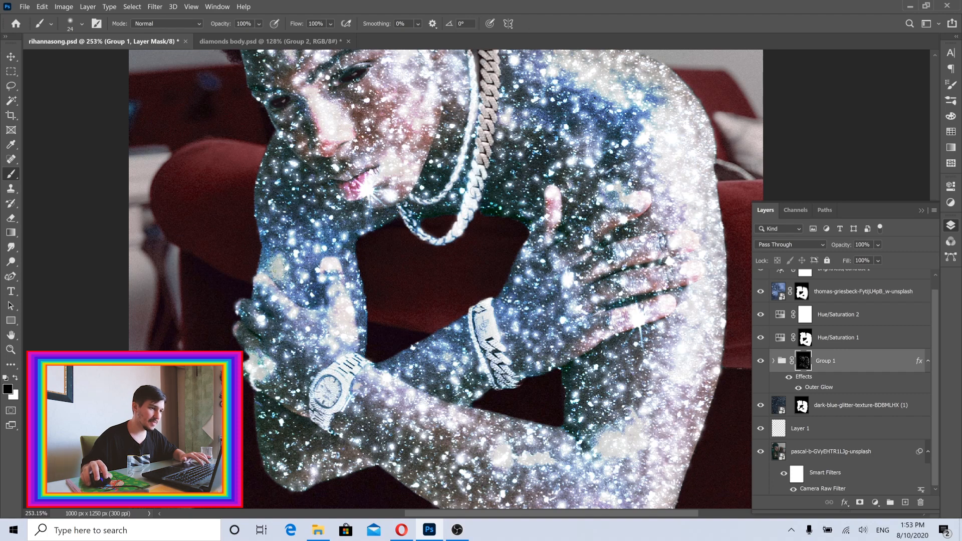
pyautogui.keyDown('alt'); pyautogui.rightClick(476, 190); pyautogui.keyUp('alt')
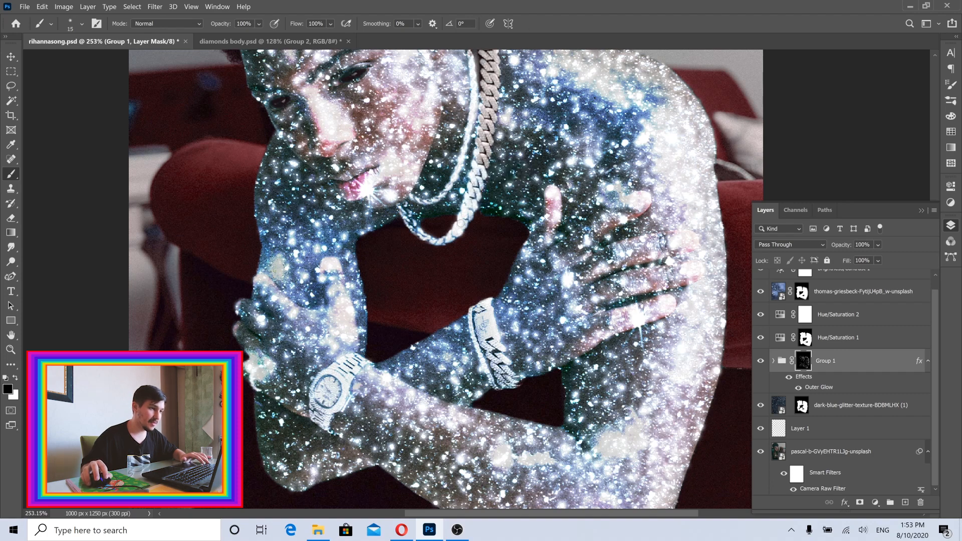
pyautogui.moveTo(462, 223)
pyautogui.mouseDown()
pyautogui.moveTo(460, 233)
pyautogui.moveTo(426, 234)
pyautogui.mouseUp()
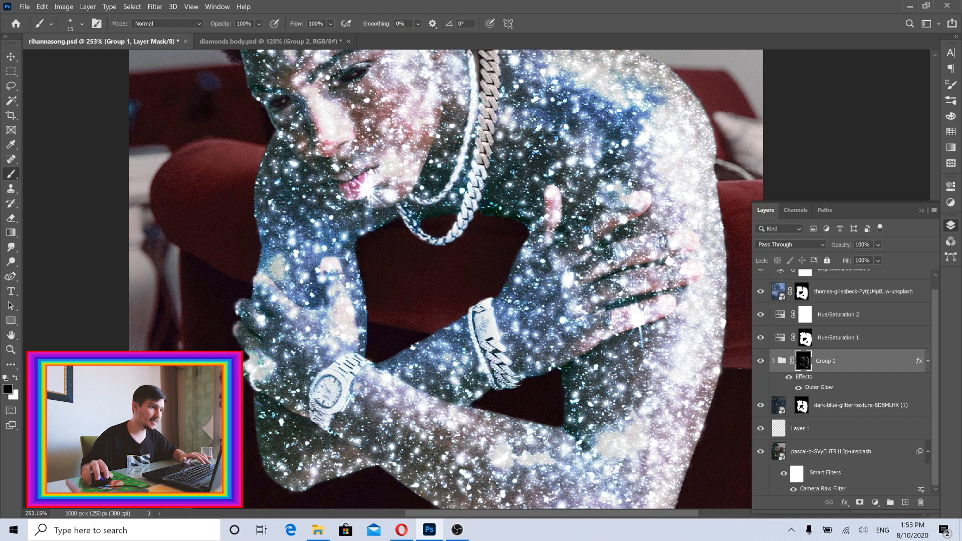
pyautogui.hotkey('ctrl', '0')
pyautogui.press('v')
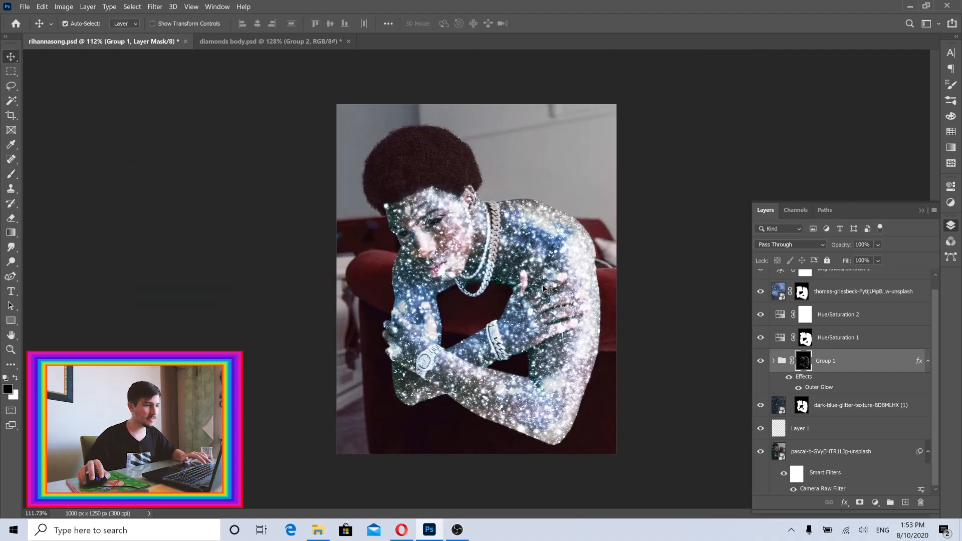
# - Toggle the visibility of Hue/Saturation 2 and Hue/Saturation 1 to compare their effect on the body's colour
pyautogui.scroll(1, 854, 352)
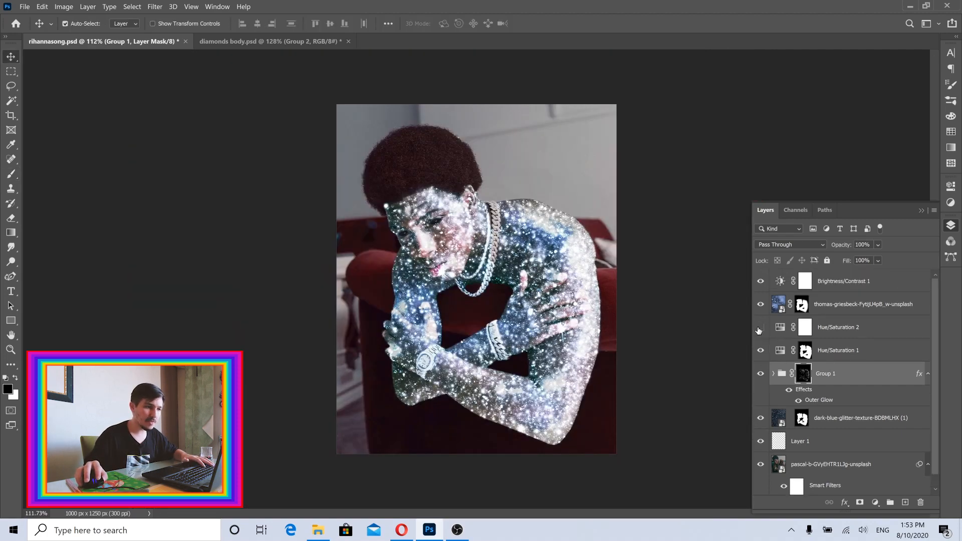
pyautogui.click(758, 330)
pyautogui.click(760, 351)
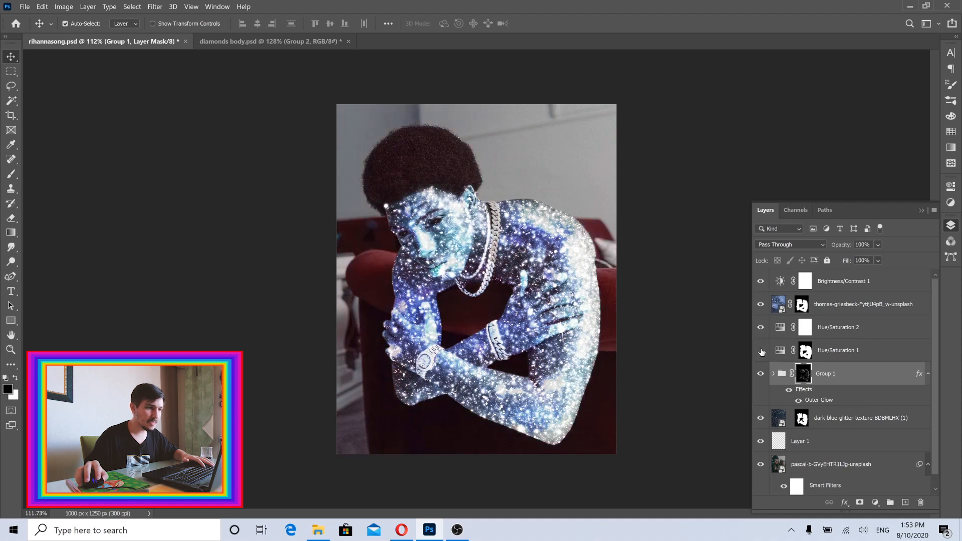
# - Set the Hue/Saturation 1 adjustment to hue +19 and saturation 0
pyautogui.doubleClick(781, 354)
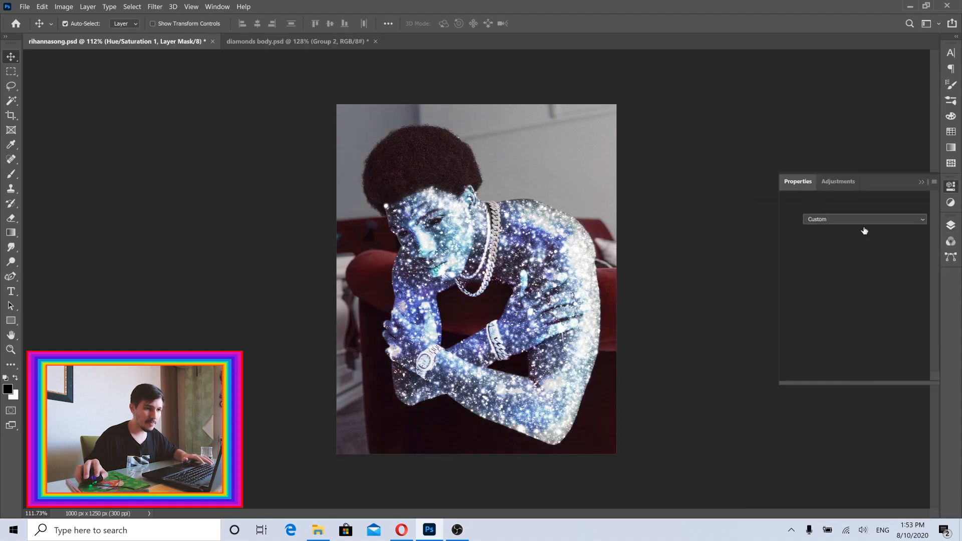
pyautogui.moveTo(819, 261); pyautogui.dragTo(868, 257)
pyautogui.click(904, 374)
pyautogui.click(892, 285)
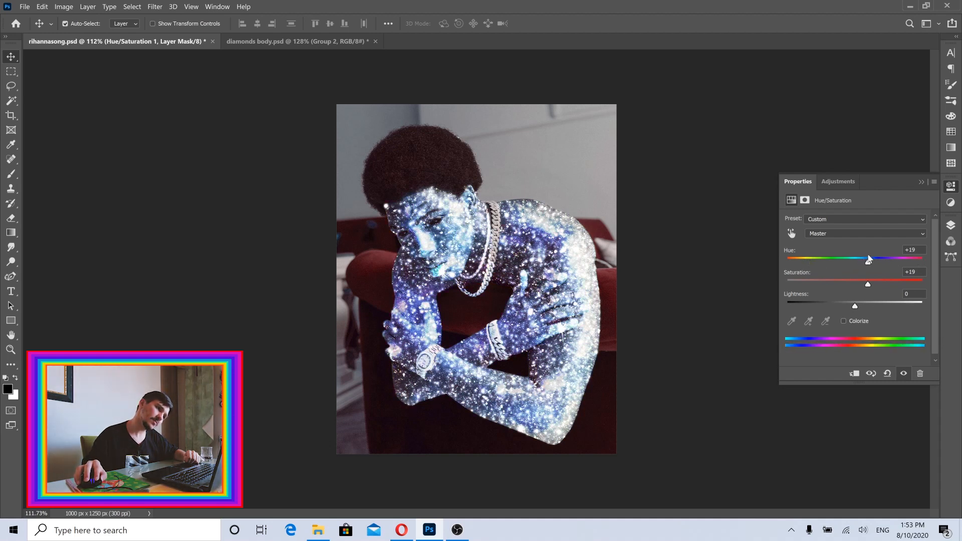
pyautogui.click(856, 283)
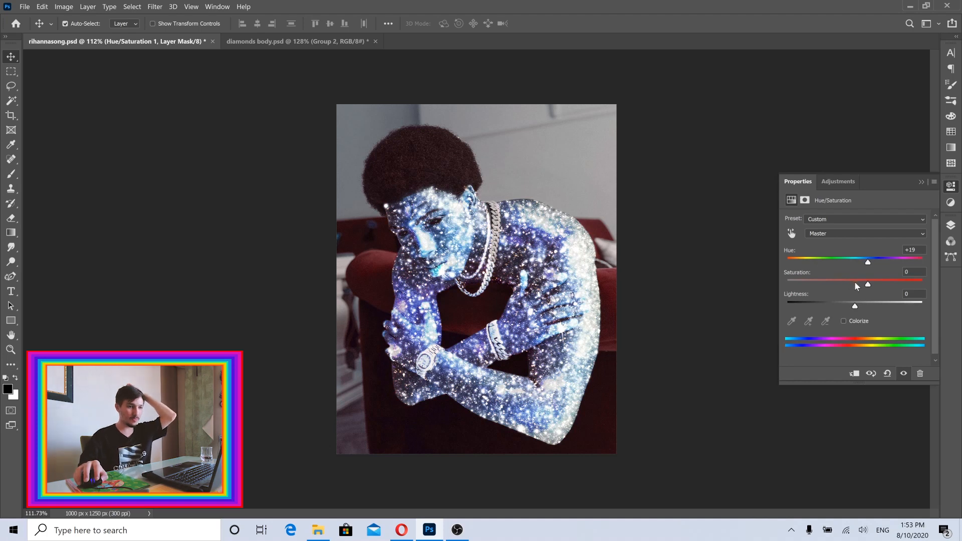